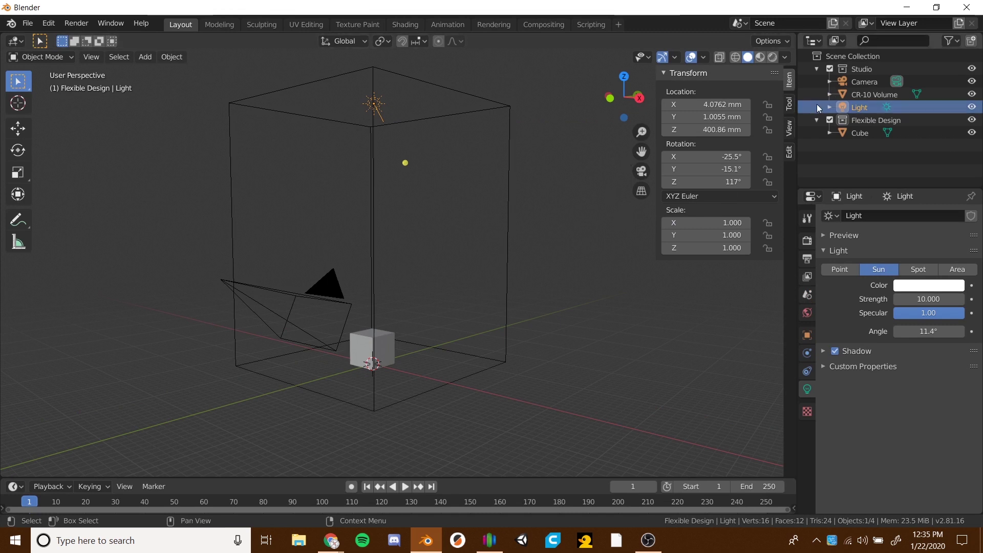
Toggle CR-10 Volume's visibility off and on, then load a fresh General scene
{"action": "left_click", "coordinate": [873, 95]}
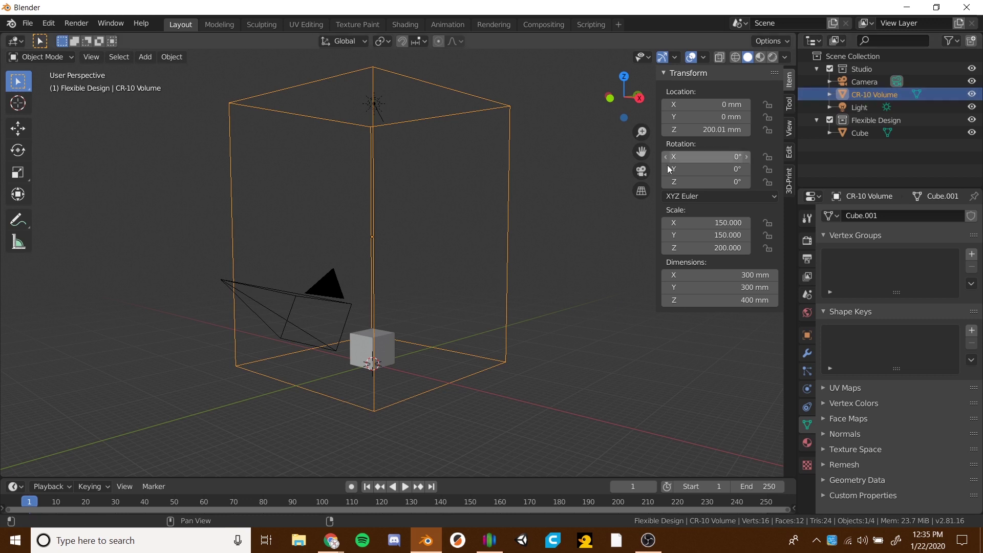
{"action": "left_click", "coordinate": [972, 94]}
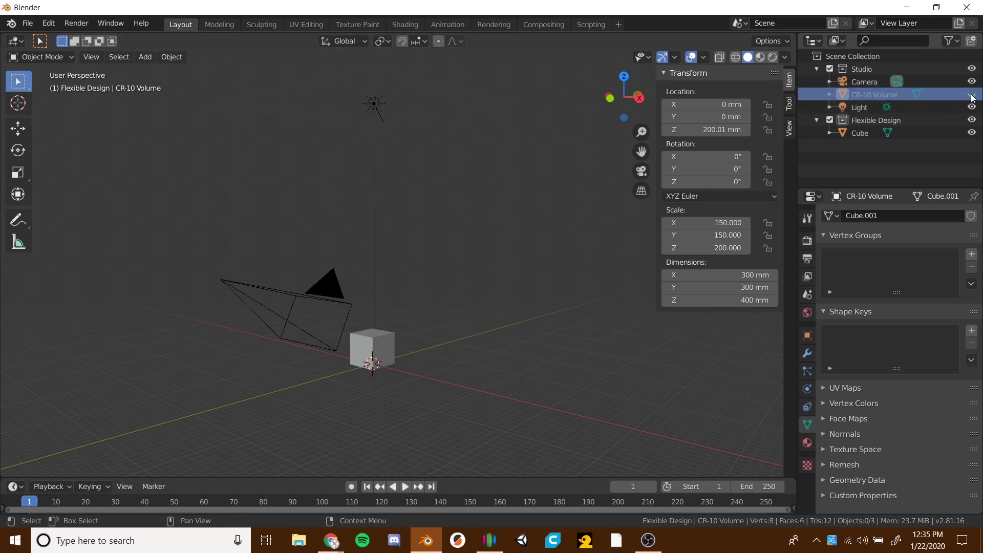
{"action": "left_click", "coordinate": [972, 95]}
{"action": "left_click", "coordinate": [972, 95]}
{"action": "left_click", "coordinate": [972, 95]}
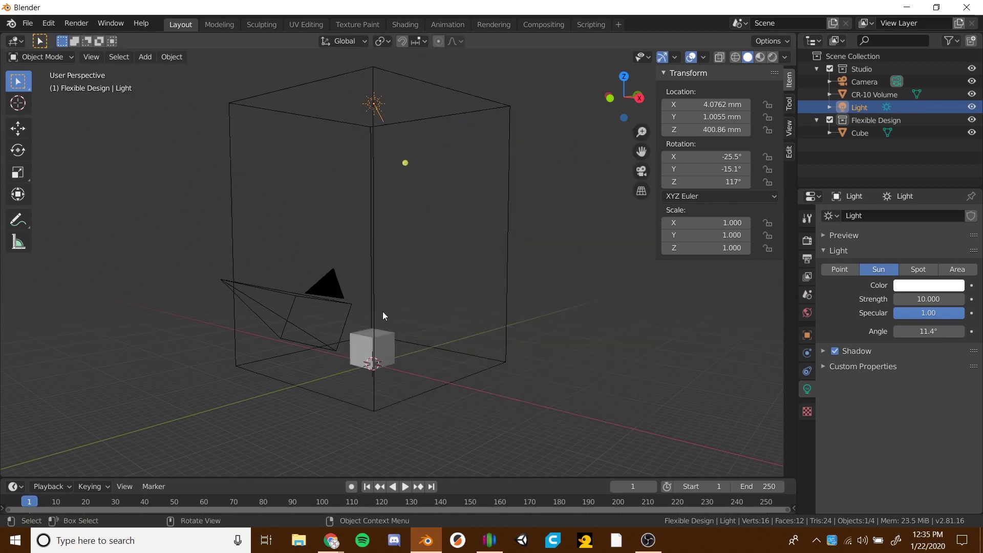
{"action": "left_click", "coordinate": [415, 315]}
{"action": "left_click", "coordinate": [864, 96]}
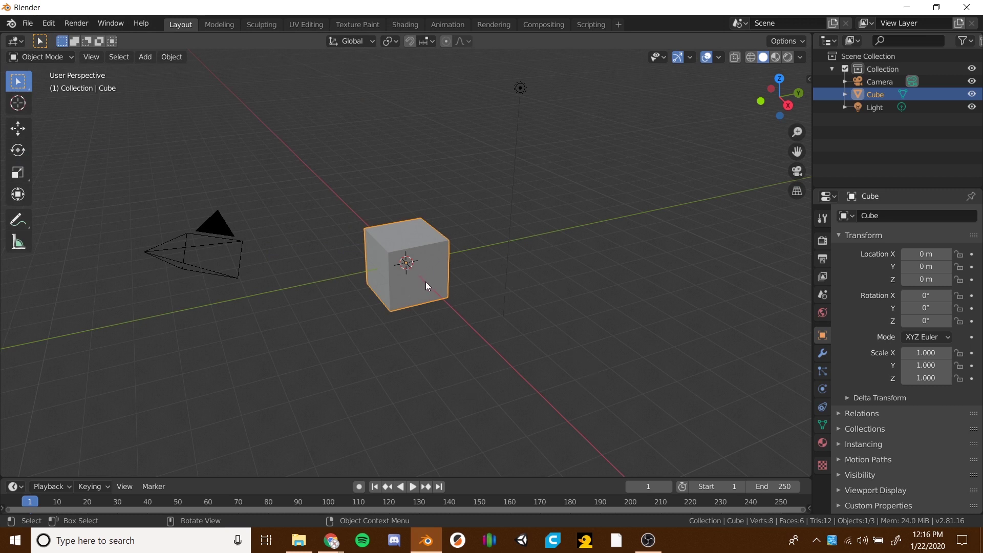
Show the sidebar with the cube's 2 m dimensions and open Scene properties
{"action": "key", "text": "n"}
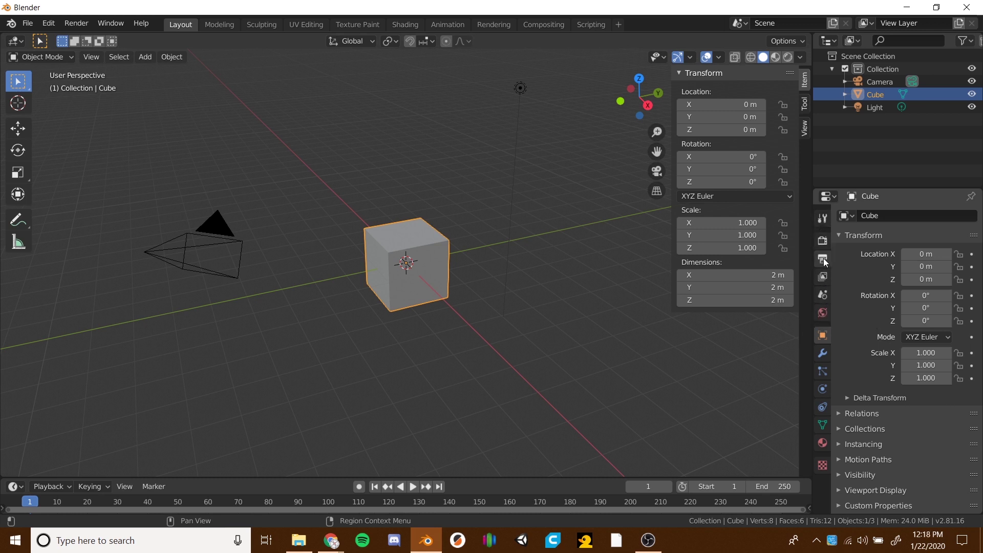
{"action": "left_click", "coordinate": [822, 295]}
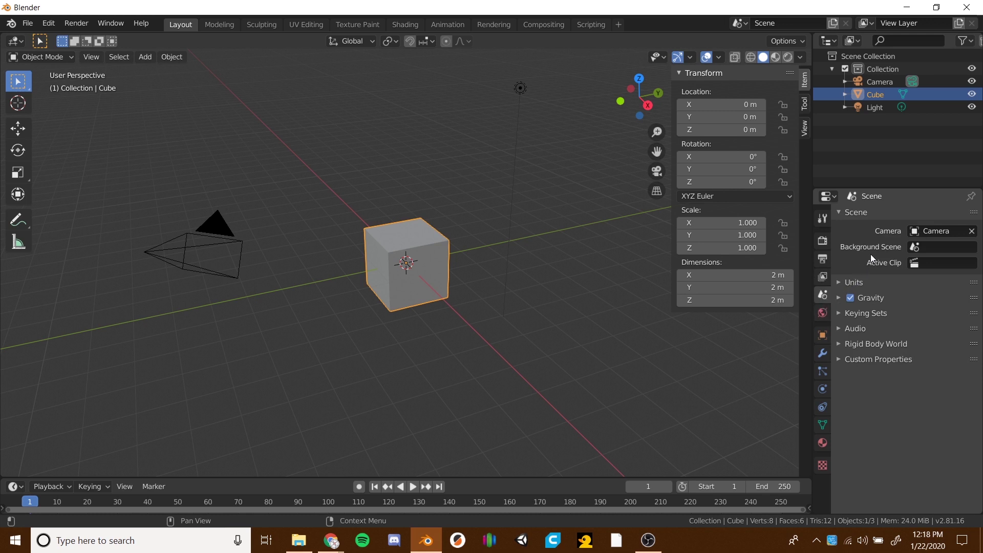
In scene Units, set Unit Scale to 0.001 and Length to Millimeters
{"action": "left_click", "coordinate": [838, 283]}
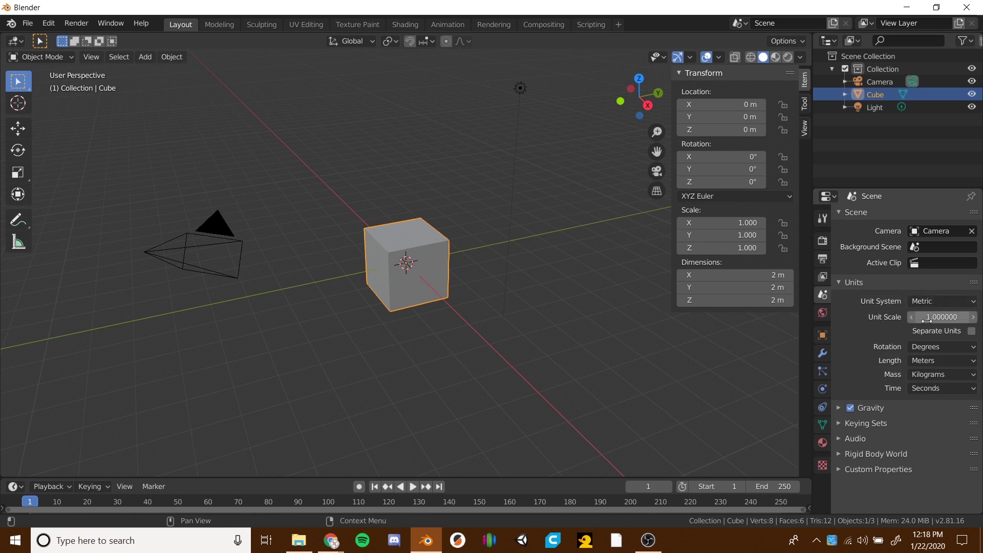
{"action": "left_click", "coordinate": [940, 318]}
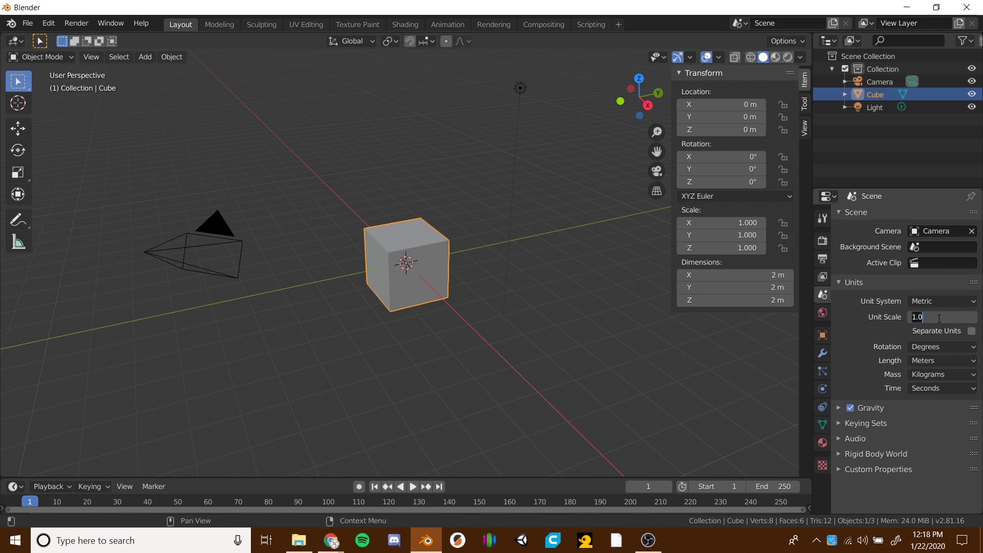
{"action": "type", "text": ".001"}
{"action": "key", "text": "Return"}
{"action": "left_click", "coordinate": [909, 317]}
{"action": "key", "text": "Return"}
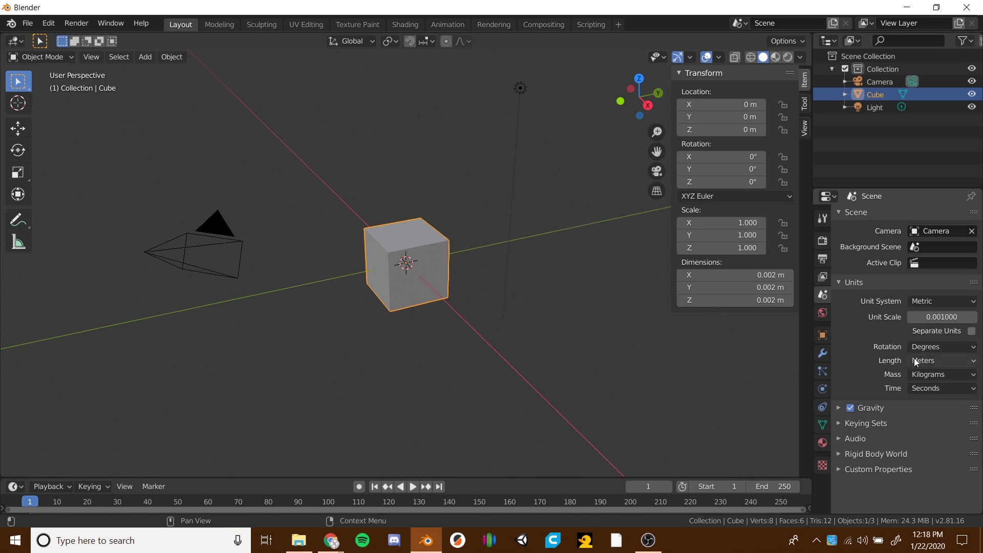
{"action": "left_click", "coordinate": [930, 360]}
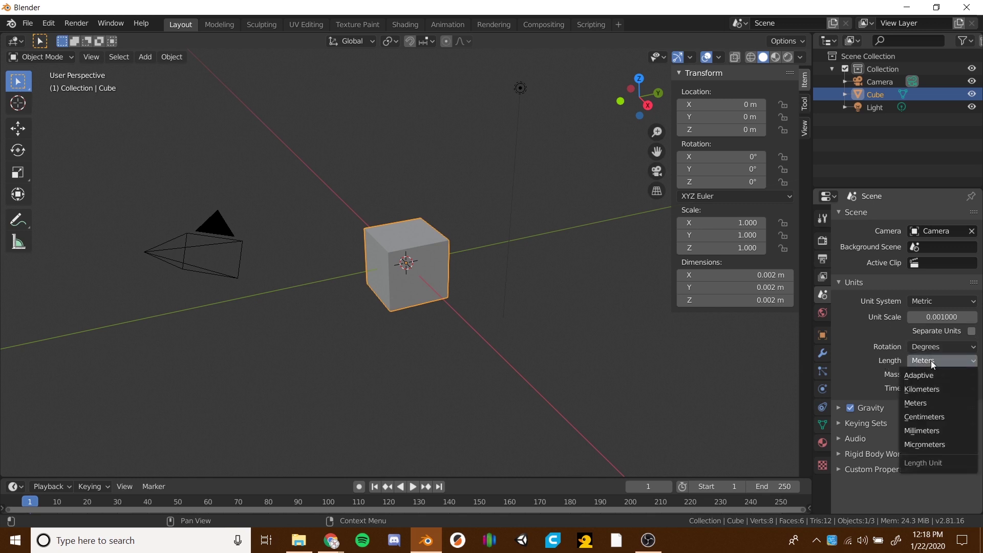
{"action": "left_click", "coordinate": [931, 431]}
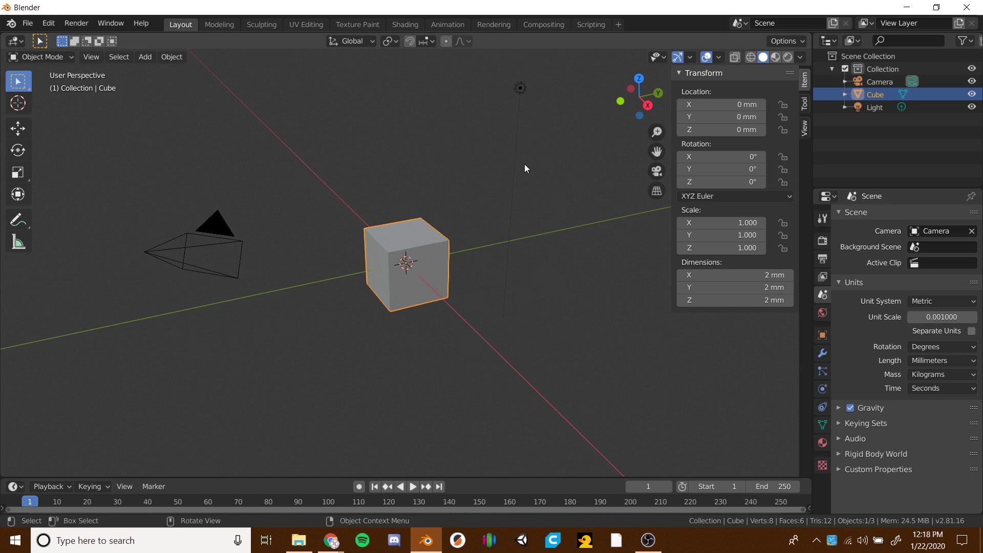
Set the Viewport Overlays floor grid Scale to 0.001
{"action": "middle_click_drag", "start_coordinate": [456, 276], "coordinate": [465, 328]}
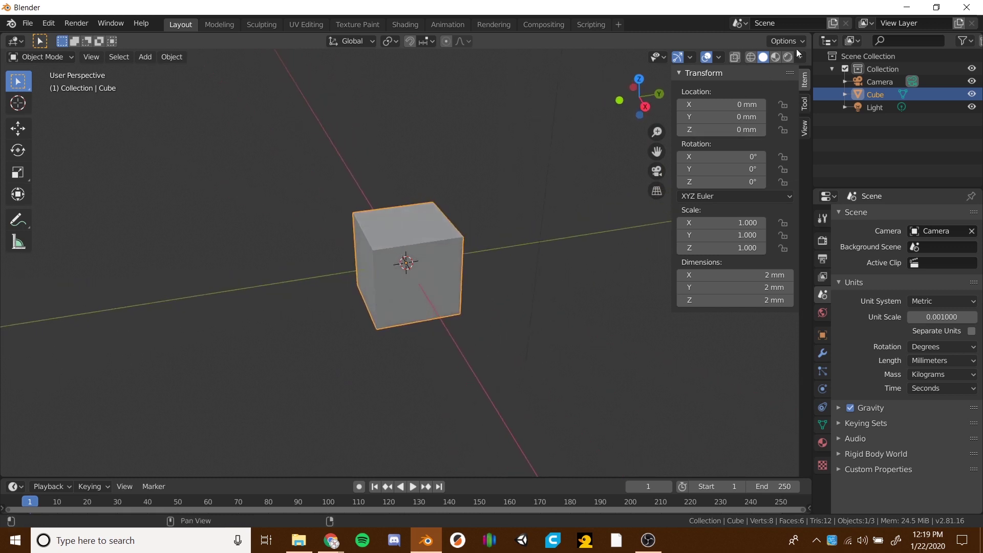
{"action": "left_click", "coordinate": [718, 58]}
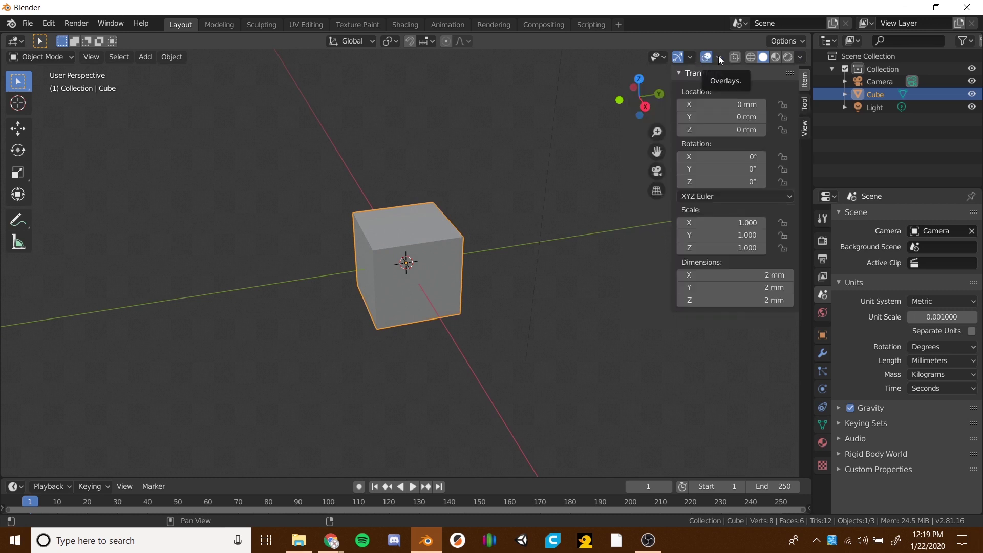
{"action": "left_click", "coordinate": [718, 56]}
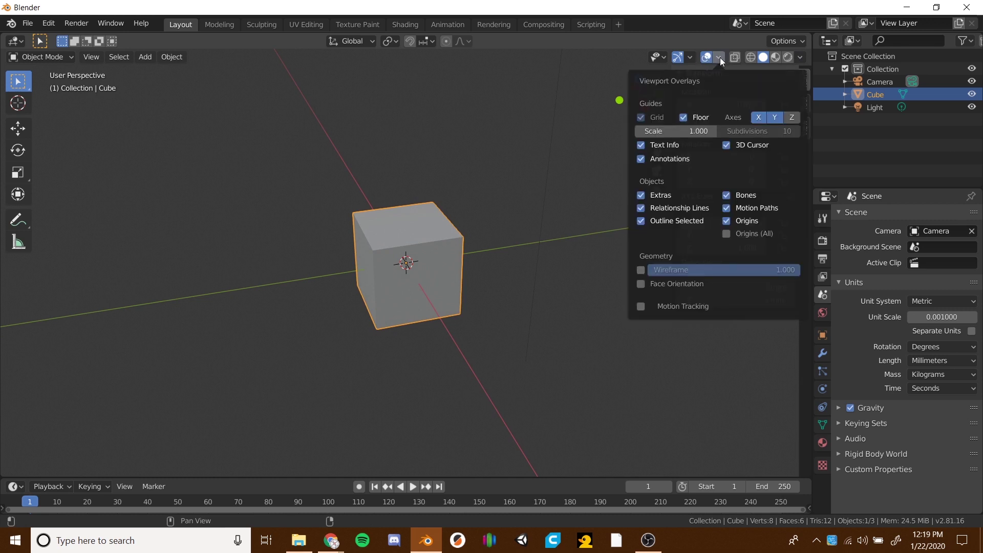
{"action": "left_click", "coordinate": [674, 131]}
{"action": "type", "text": ".001"}
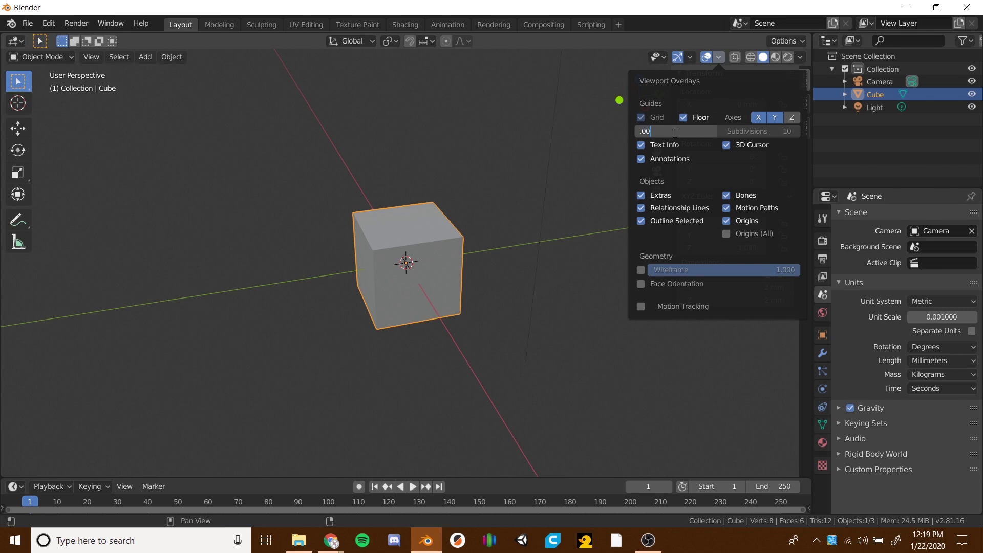
{"action": "key", "text": "Return"}
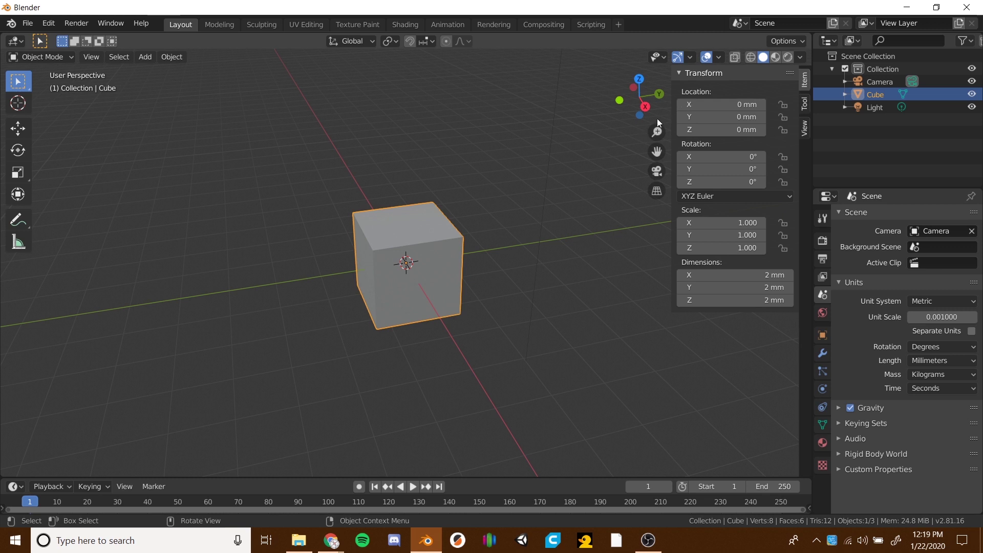
Set the viewport Clip Start to 1 mm in the sidebar View tab
{"action": "left_click", "coordinate": [805, 130]}
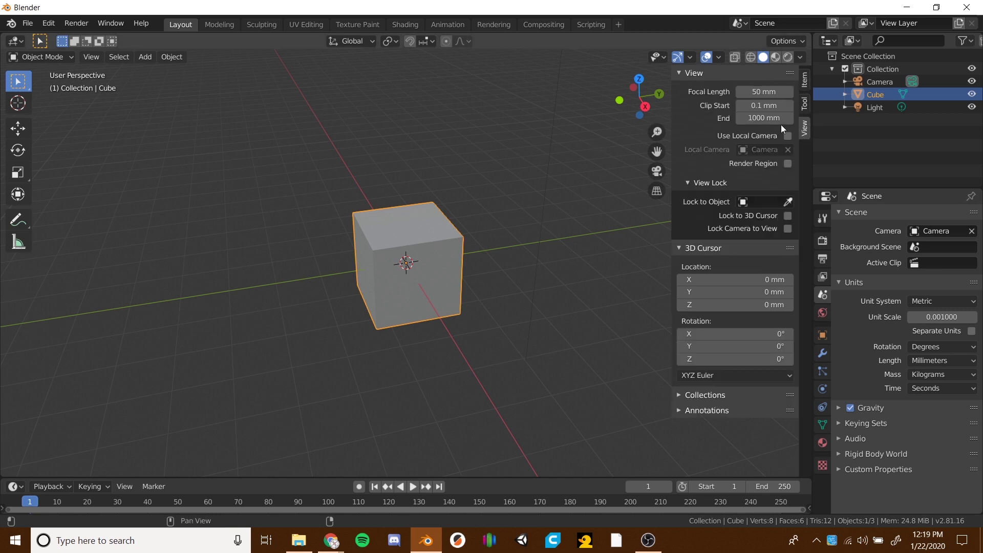
{"action": "left_click", "coordinate": [760, 106]}
{"action": "key", "text": "ctrl+a"}
{"action": "type", "text": "1"}
{"action": "key", "text": "Return"}
Set the viewport Clip End to 2000 mm and check the cube displays fully
{"action": "left_click", "coordinate": [760, 118]}
{"action": "key", "text": "ctrl+a"}
{"action": "type", "text": "2000"}
{"action": "key", "text": "Return"}
{"action": "scroll", "coordinate": [357, 285], "scroll_direction": "up", "scroll_amount": 8}
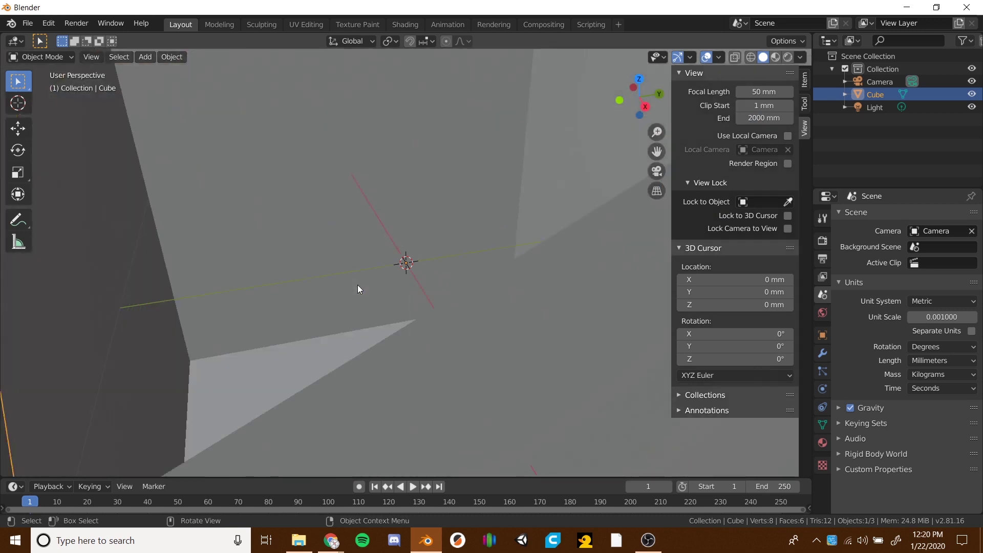
{"action": "scroll", "coordinate": [357, 285], "scroll_direction": "down", "scroll_amount": 3}
{"action": "scroll", "coordinate": [358, 285], "scroll_direction": "up", "scroll_amount": 5}
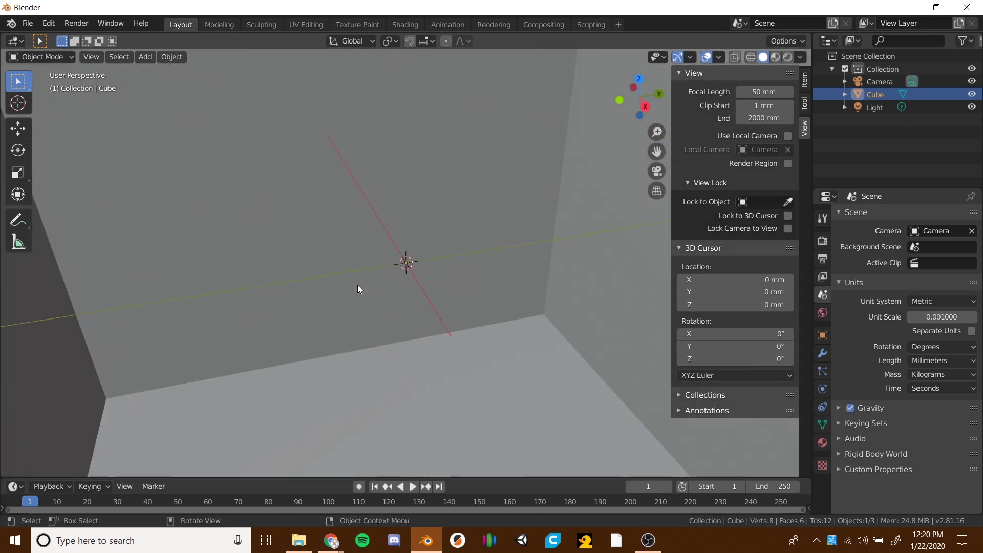
{"action": "scroll", "coordinate": [357, 285], "scroll_direction": "down", "scroll_amount": 6}
{"action": "scroll", "coordinate": [357, 285], "scroll_direction": "down", "scroll_amount": 12}
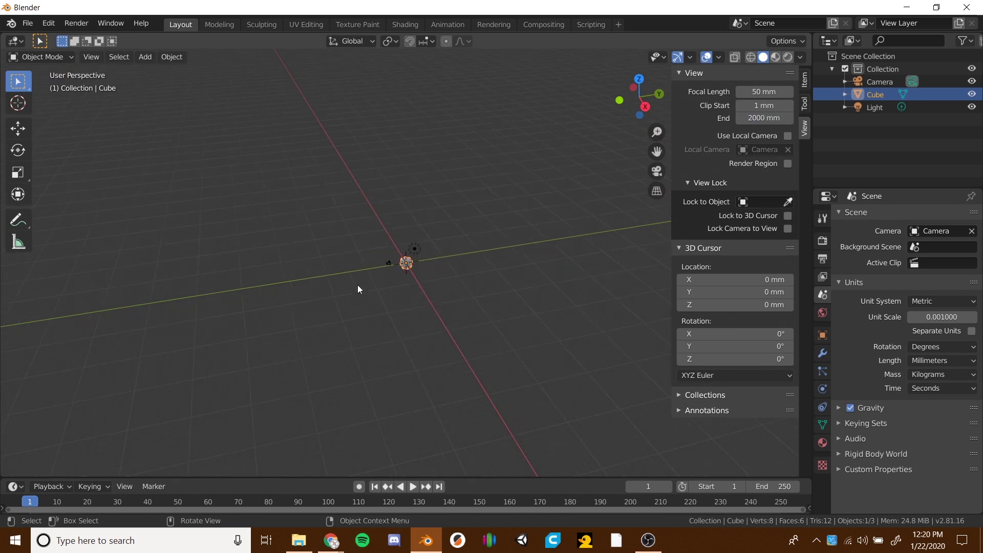
{"action": "scroll", "coordinate": [358, 285], "scroll_direction": "up", "scroll_amount": 12}
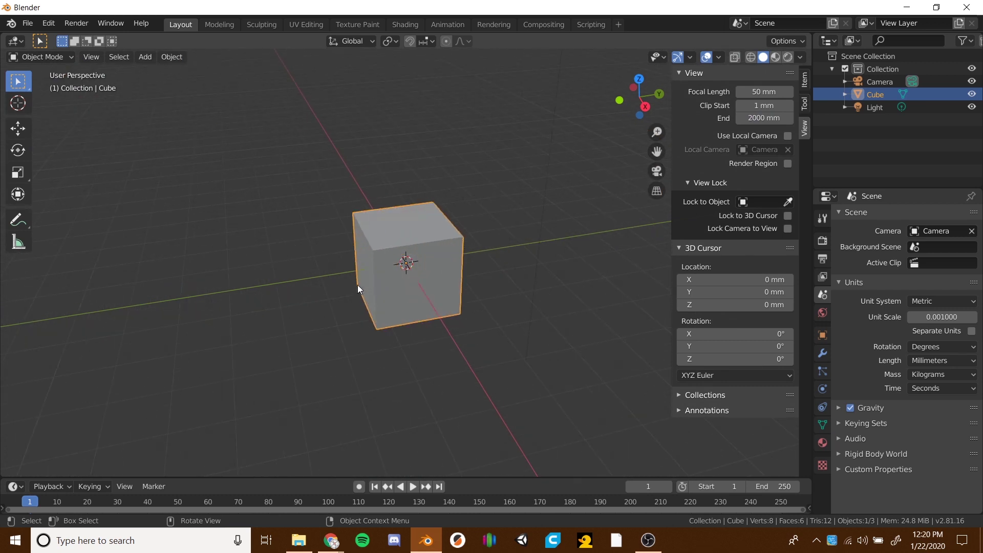
{"action": "scroll", "coordinate": [357, 284], "scroll_direction": "down", "scroll_amount": 2}
{"action": "scroll", "coordinate": [357, 290], "scroll_direction": "down", "scroll_amount": 10}
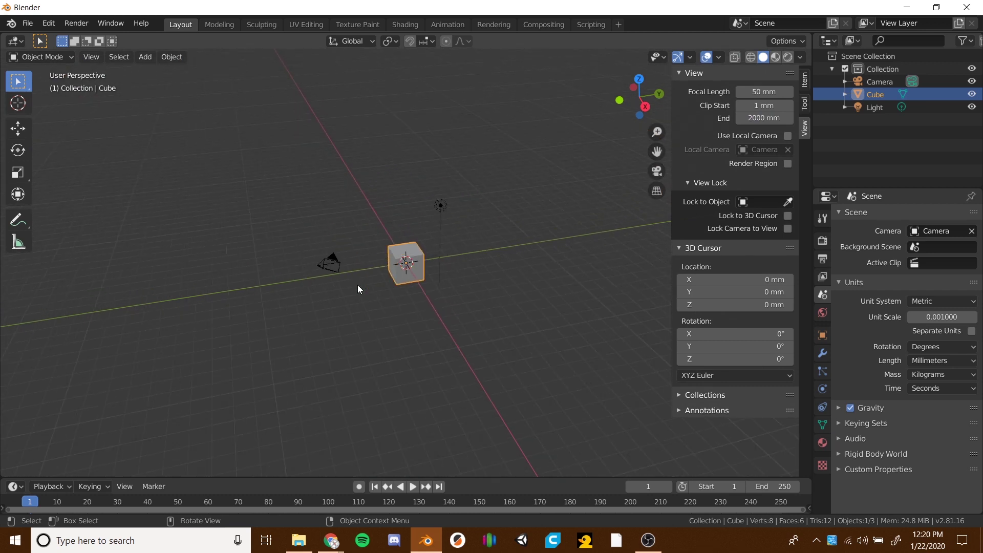
{"action": "scroll", "coordinate": [357, 285], "scroll_direction": "up", "scroll_amount": 8}
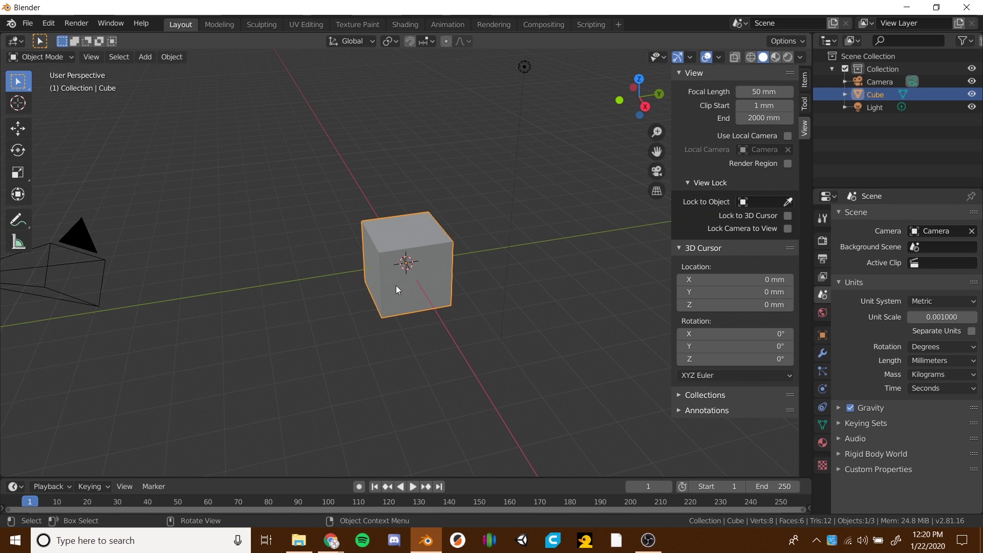
{"action": "scroll", "coordinate": [395, 285], "scroll_direction": "up", "scroll_amount": 4}
{"action": "middle_click_drag", "start_coordinate": [396, 285], "coordinate": [409, 257]}
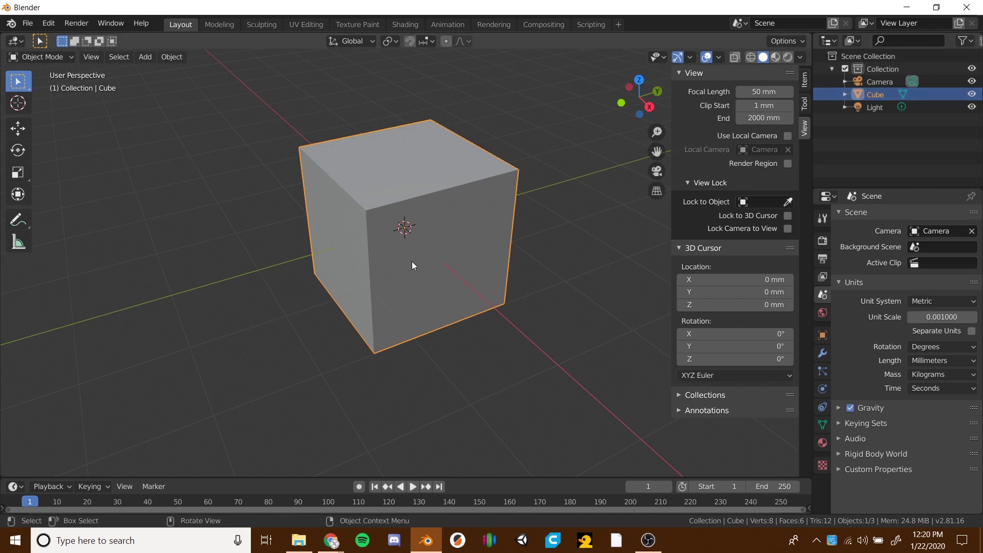
Set all three cube Dimensions to 50 mm at once
{"action": "middle_click_drag", "start_coordinate": [425, 264], "coordinate": [489, 259]}
{"action": "left_click", "coordinate": [805, 81]}
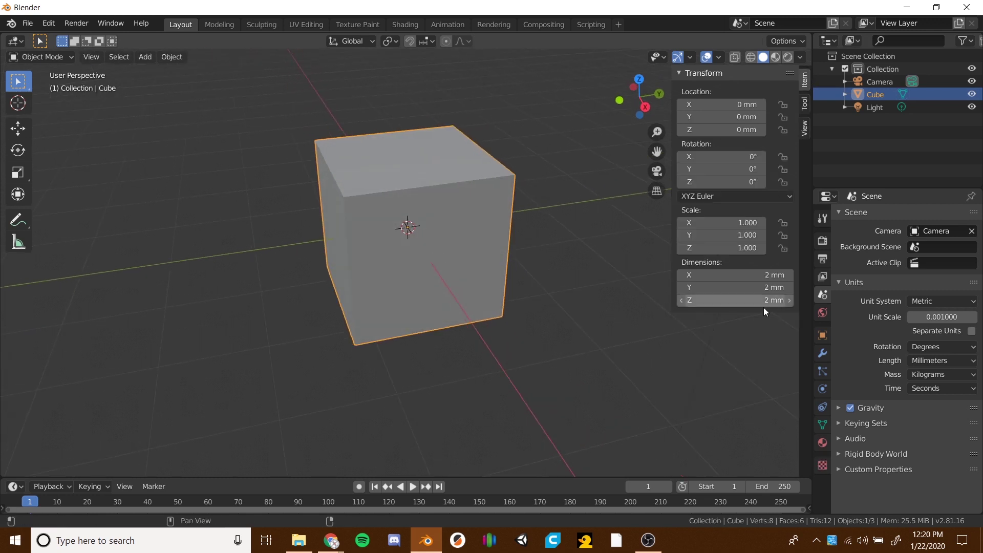
{"action": "left_click", "coordinate": [763, 275]}
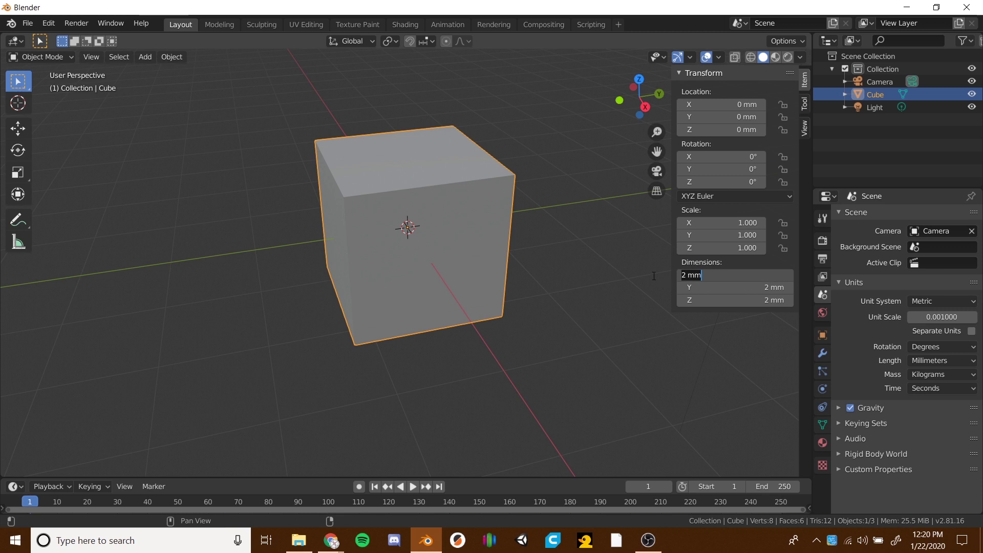
{"action": "key", "text": "Return"}
{"action": "left_click_drag", "start_coordinate": [762, 275], "coordinate": [762, 300]}
{"action": "type", "text": "50"}
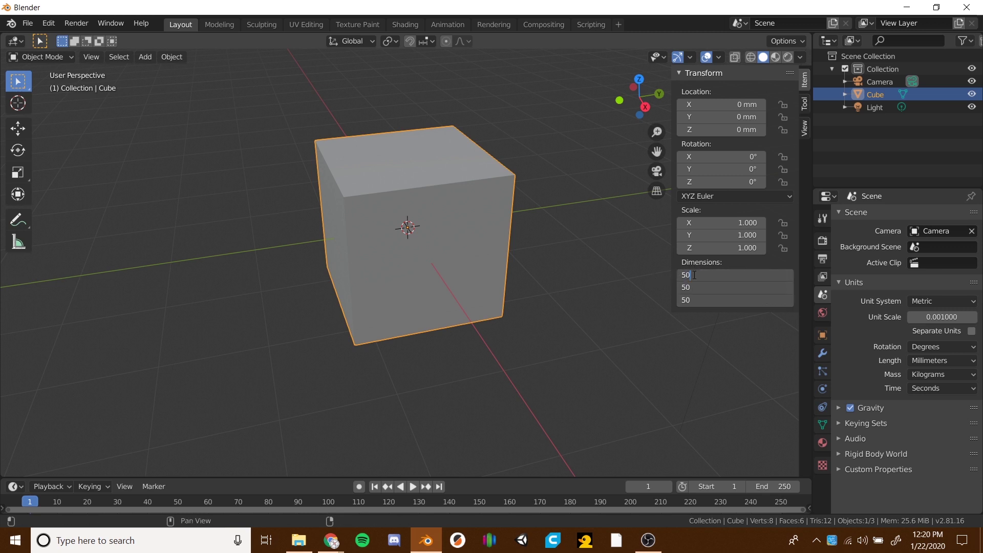
{"action": "key", "text": "Return"}
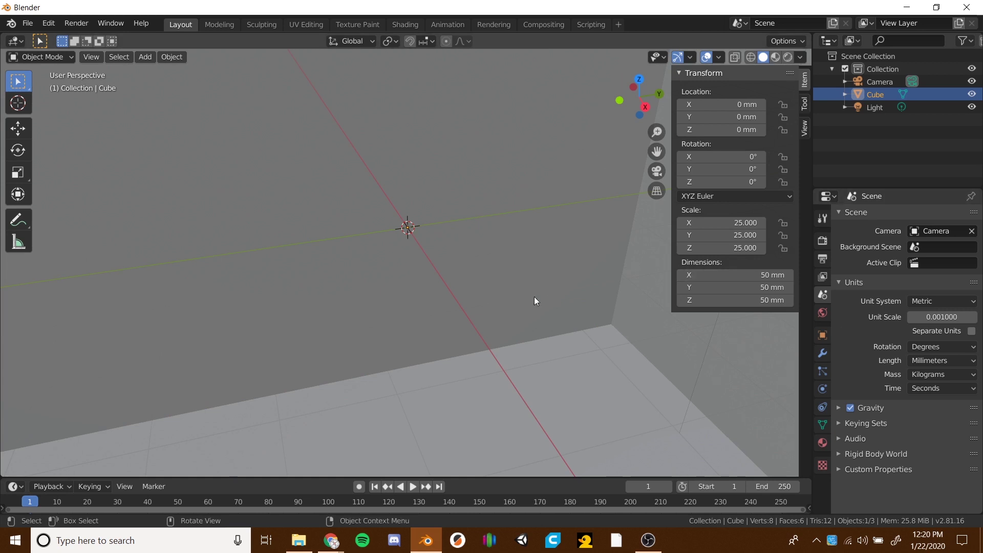
Zoom out and pan to bring the enlarged 50 mm cube into view
{"action": "scroll", "coordinate": [535, 297], "scroll_direction": "down", "scroll_amount": 4}
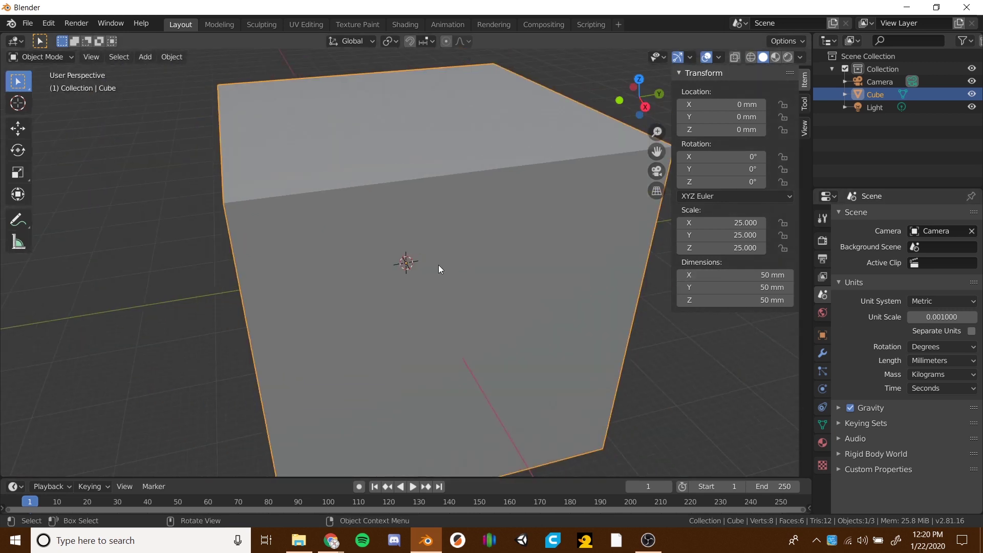
{"action": "scroll", "coordinate": [439, 266], "scroll_direction": "down", "scroll_amount": 5}
{"action": "mouse_move", "coordinate": [438, 265]}
{"action": "middle_mouse_down"}
{"action": "mouse_move", "coordinate": [388, 213]}
{"action": "mouse_move", "coordinate": [448, 253]}
{"action": "mouse_move", "coordinate": [438, 257]}
{"action": "middle_mouse_up"}
{"action": "scroll", "coordinate": [438, 257], "scroll_direction": "down", "scroll_amount": 2}
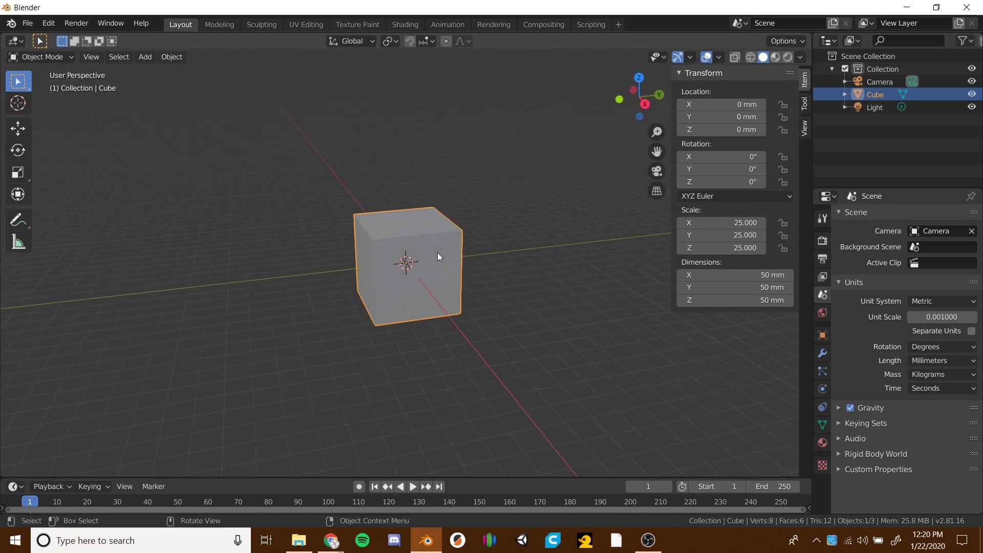
{"action": "scroll", "coordinate": [437, 254], "scroll_direction": "up", "scroll_amount": 7}
{"action": "scroll", "coordinate": [438, 254], "scroll_direction": "down", "scroll_amount": 2}
{"action": "middle_click_drag", "start_coordinate": [437, 254], "coordinate": [446, 222], "text": "shift"}
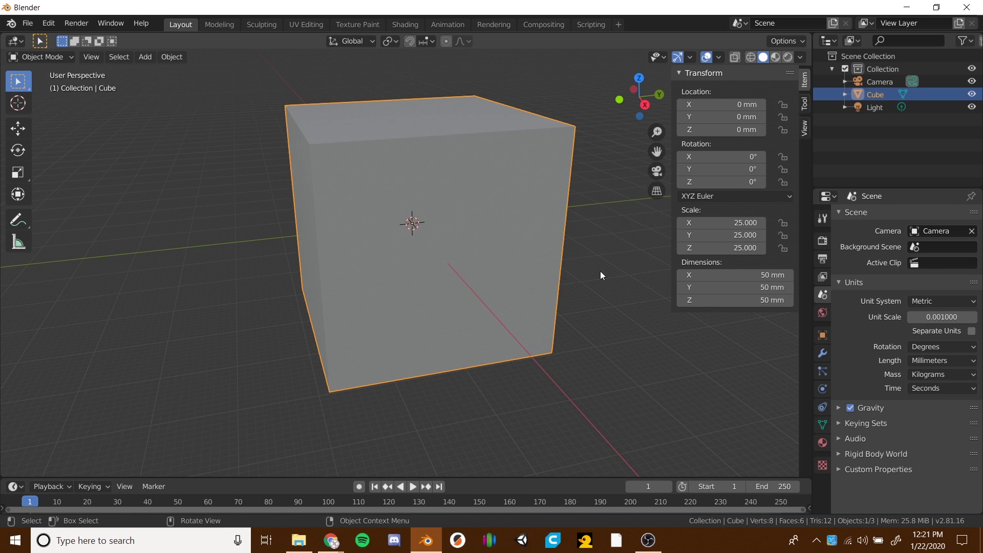
{"action": "scroll", "coordinate": [463, 233], "scroll_direction": "down", "scroll_amount": 6}
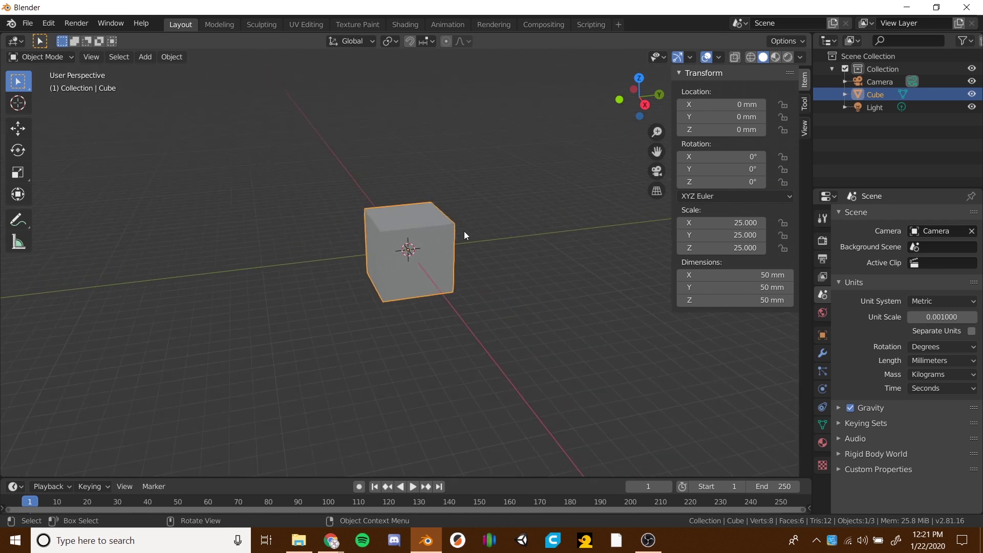
{"action": "scroll", "coordinate": [464, 233], "scroll_direction": "down", "scroll_amount": 2}
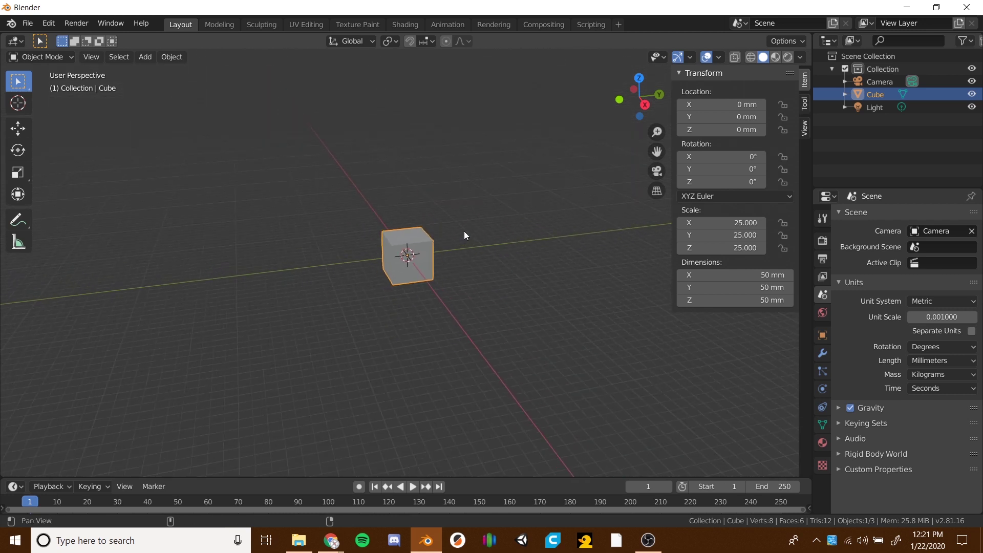
{"action": "middle_click_drag", "start_coordinate": [464, 231], "coordinate": [453, 211], "text": "shift"}
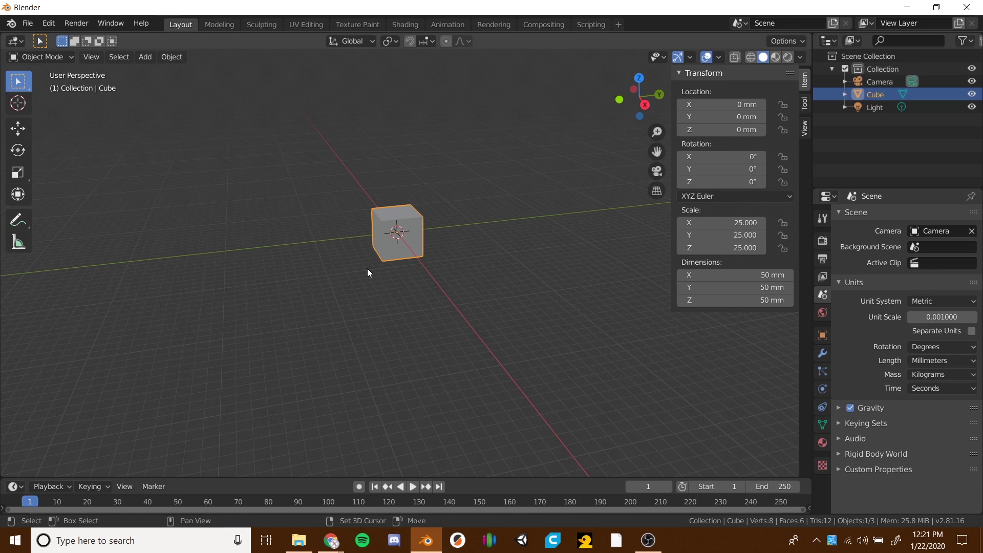
Add a new cube mesh and rename it 'CR-10 Volume'
{"action": "left_click", "coordinate": [150, 57]}
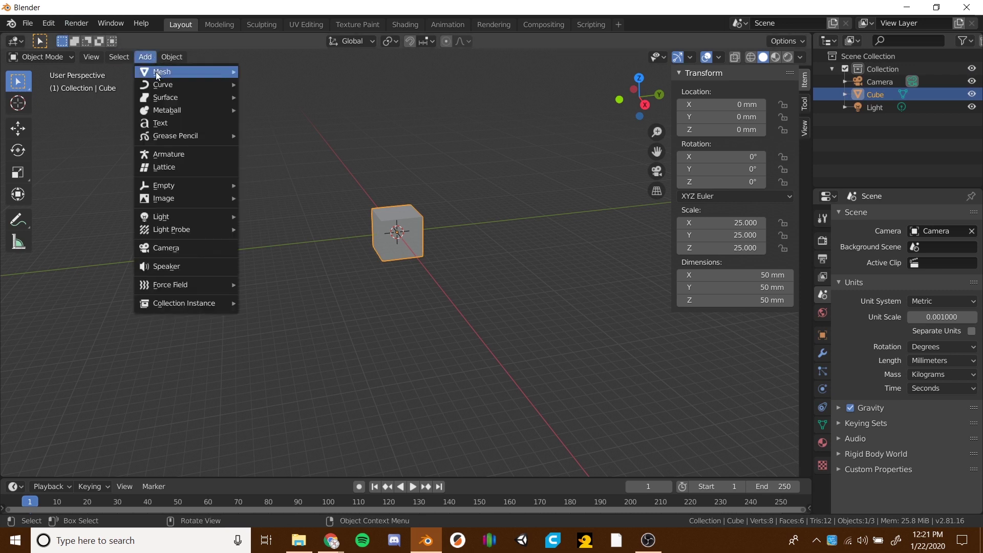
{"action": "mouse_move", "coordinate": [181, 72]}
{"action": "left_click", "coordinate": [279, 84]}
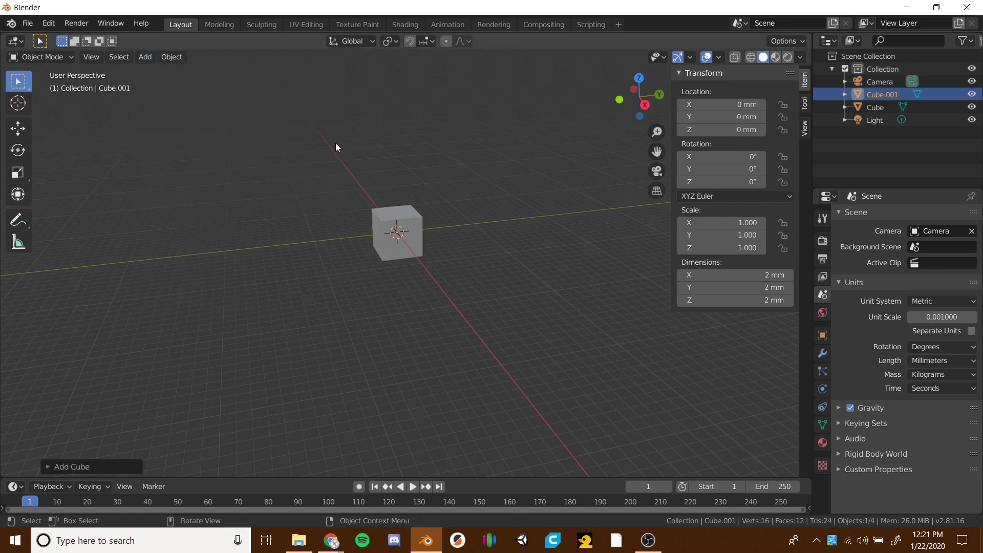
{"action": "double_click", "coordinate": [879, 93]}
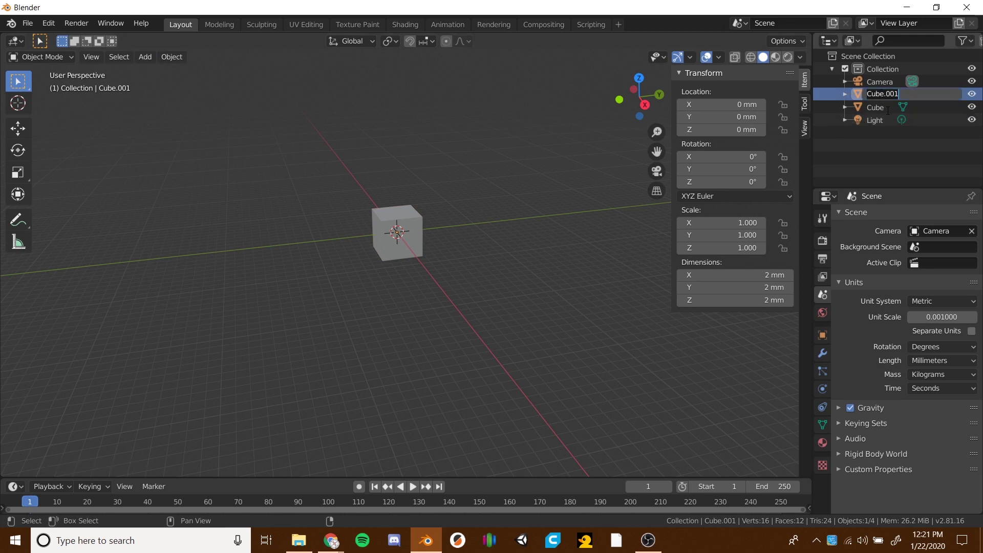
{"action": "type", "text": "C"}
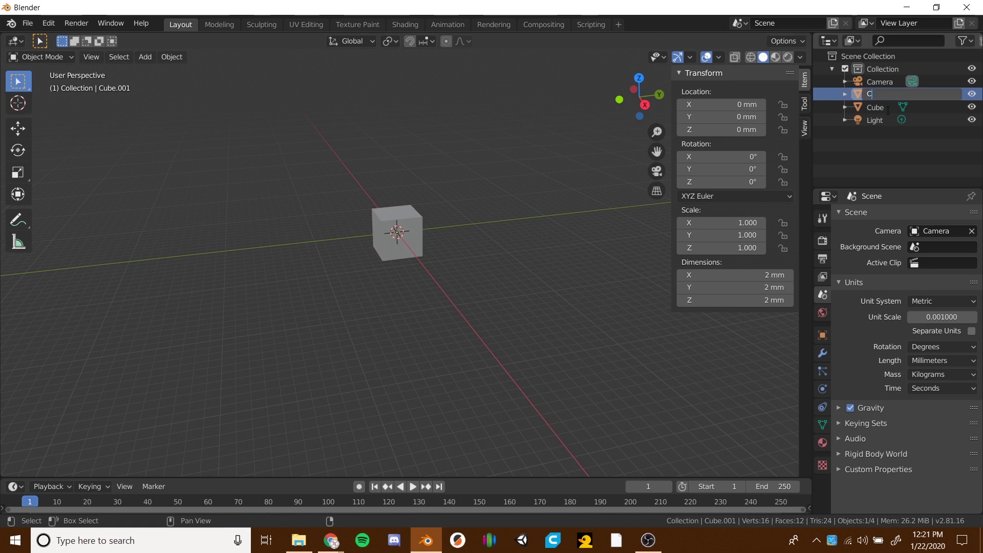
{"action": "type", "text": "R-10"}
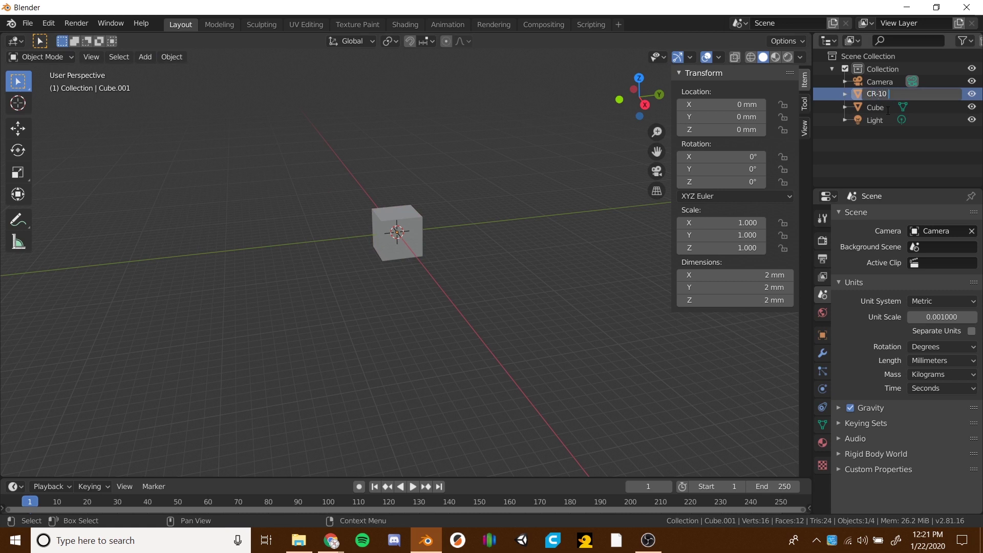
{"action": "type", "text": " Volume"}
{"action": "key", "text": "Return"}
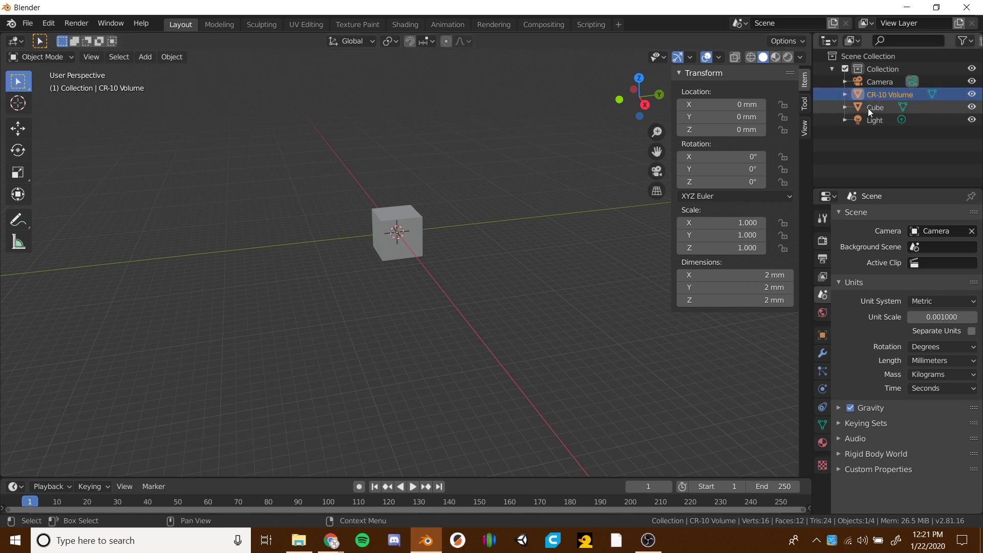
Enter CR-10 Volume's Dimensions as 300, 300 and 4000 mm
{"action": "left_click", "coordinate": [730, 275]}
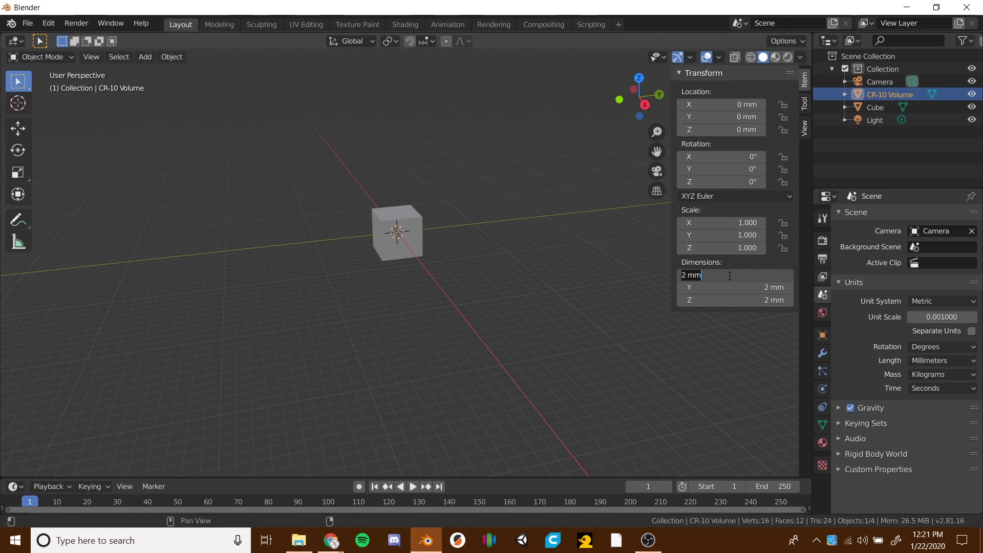
{"action": "type", "text": "300"}
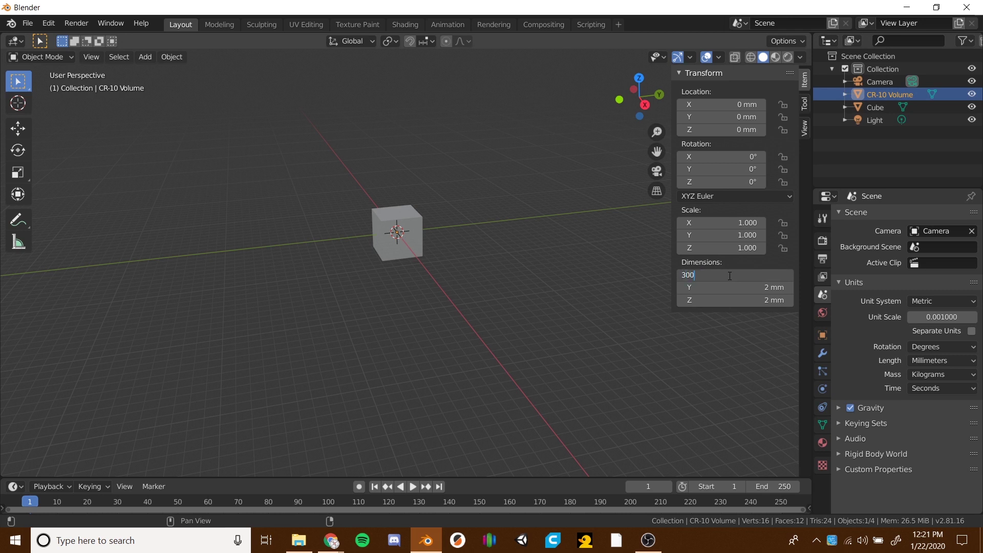
{"action": "key", "text": "Tab"}
{"action": "type", "text": "300"}
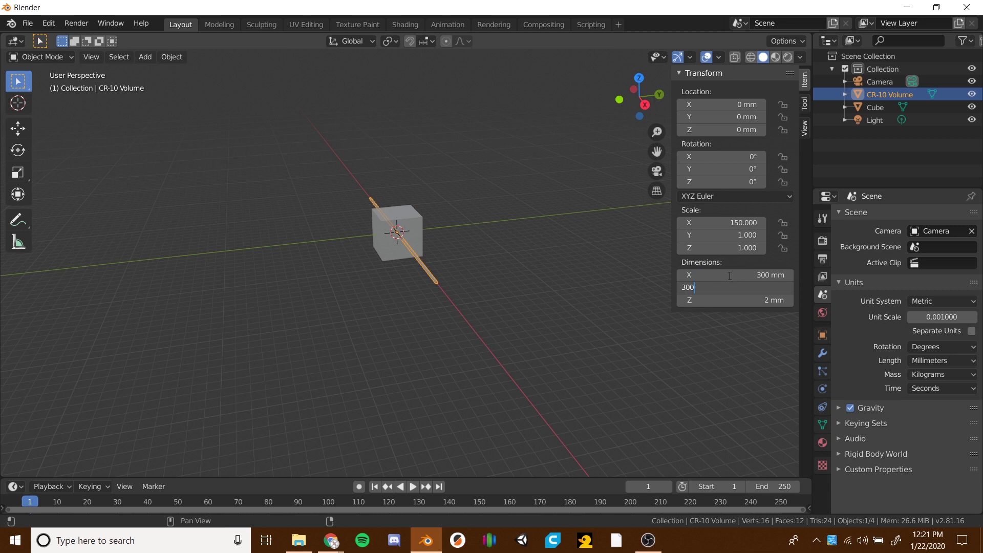
{"action": "key", "text": "Tab"}
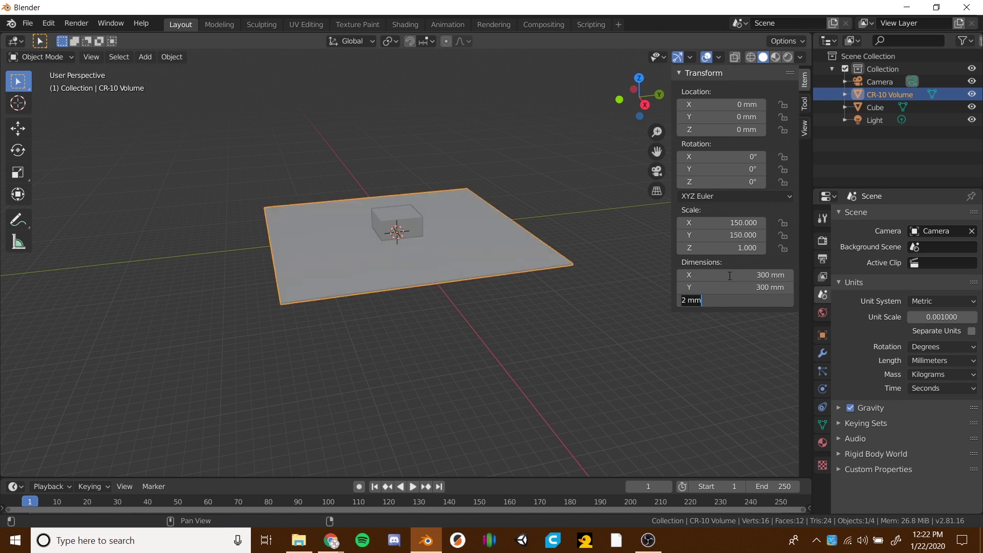
{"action": "type", "text": "4000"}
{"action": "key", "text": "Return"}
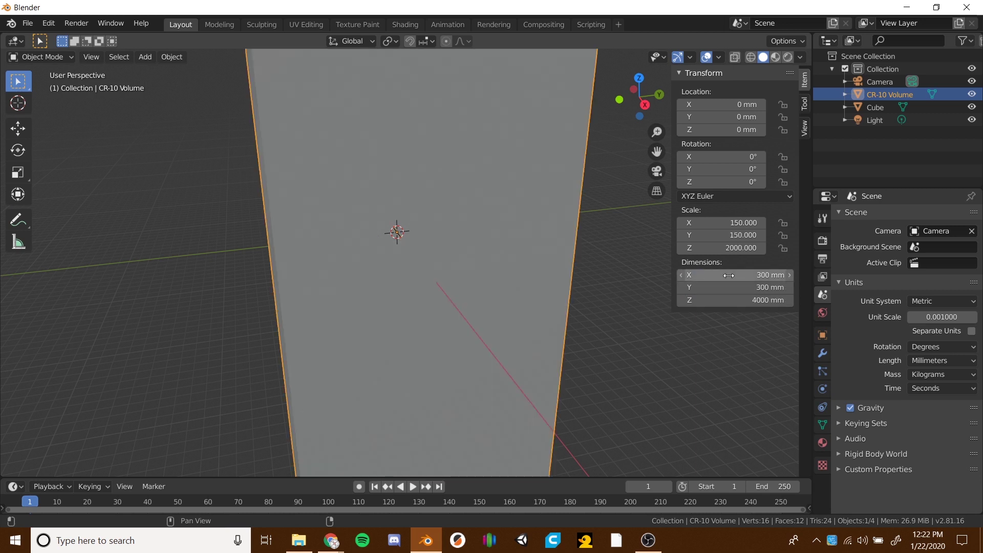
{"action": "left_click", "coordinate": [739, 301]}
Correct CR-10 Volume's Z dimension to 400 mm
{"action": "type", "text": "400"}
{"action": "key", "text": "Return"}
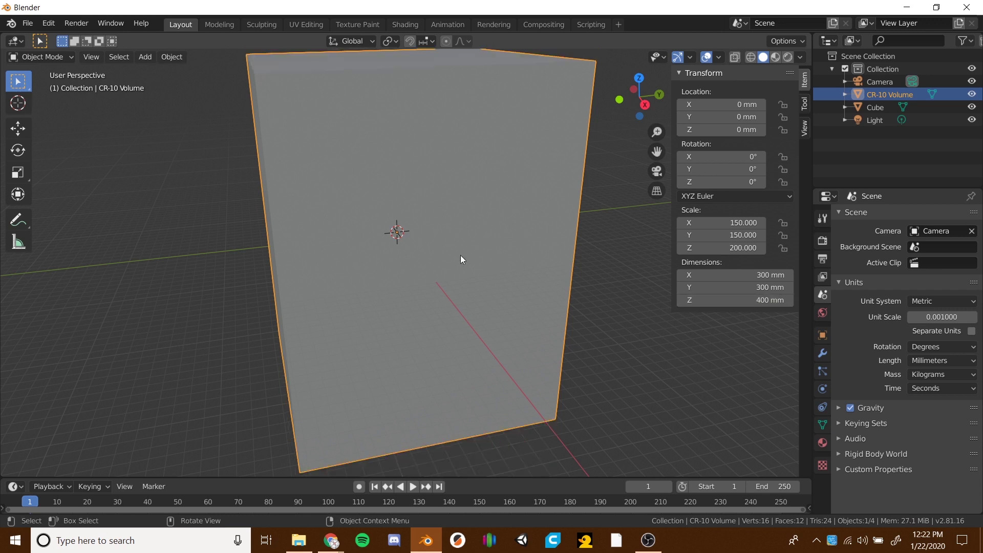
{"action": "middle_click_drag", "start_coordinate": [452, 296], "coordinate": [457, 268]}
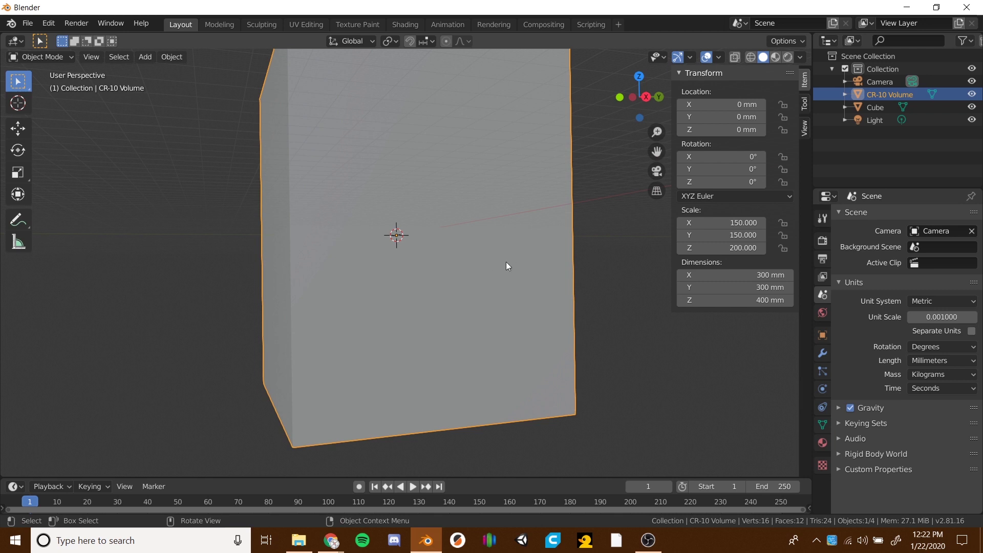
{"action": "mouse_move", "coordinate": [428, 302]}
{"action": "left_mouse_down", "text": "alt"}
{"action": "mouse_move", "coordinate": [399, 308]}
{"action": "mouse_move", "coordinate": [441, 311]}
{"action": "left_mouse_up", "text": "alt"}
Move CR-10 Volume up along Z so it rests on the grid floor
{"action": "key", "text": "g"}
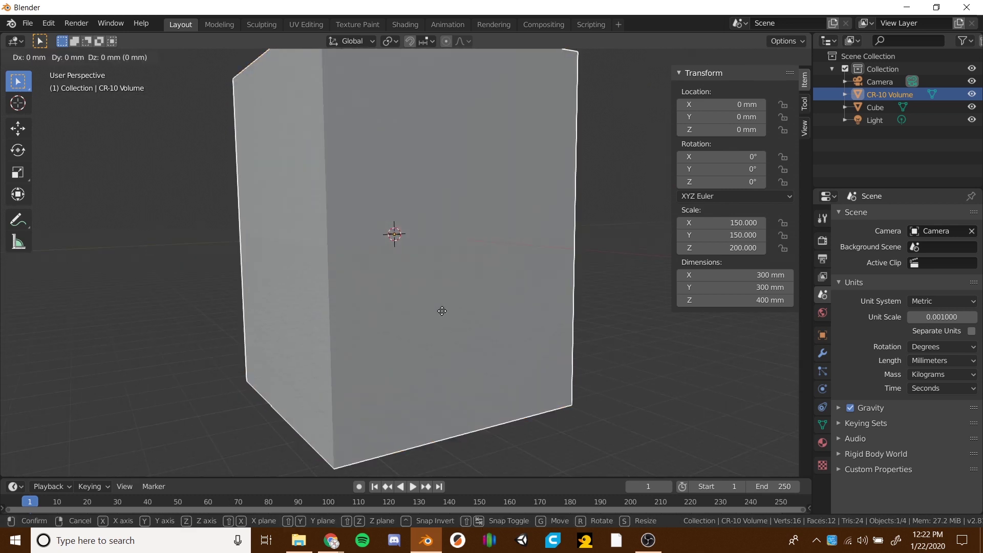
{"action": "key", "text": "z"}
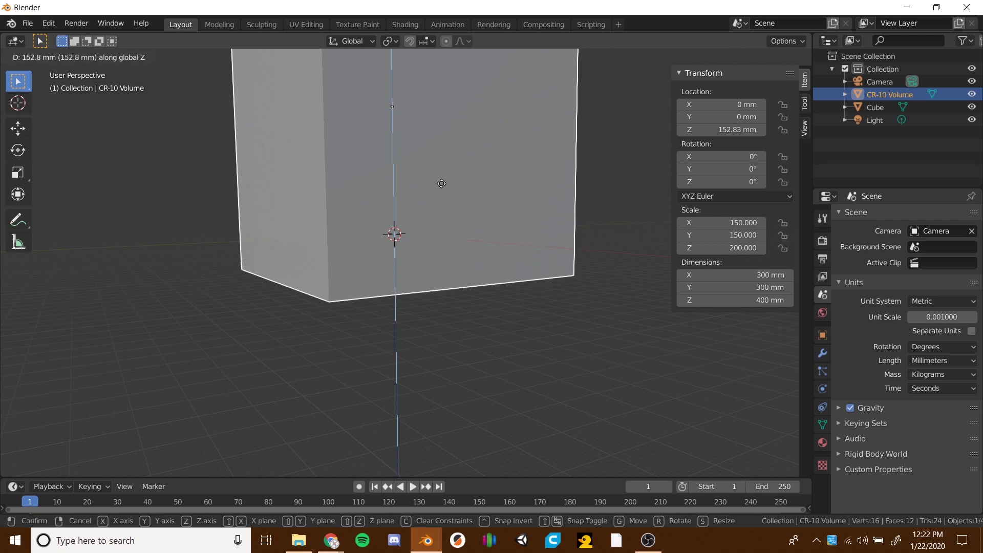
{"action": "left_click", "coordinate": [437, 181]}
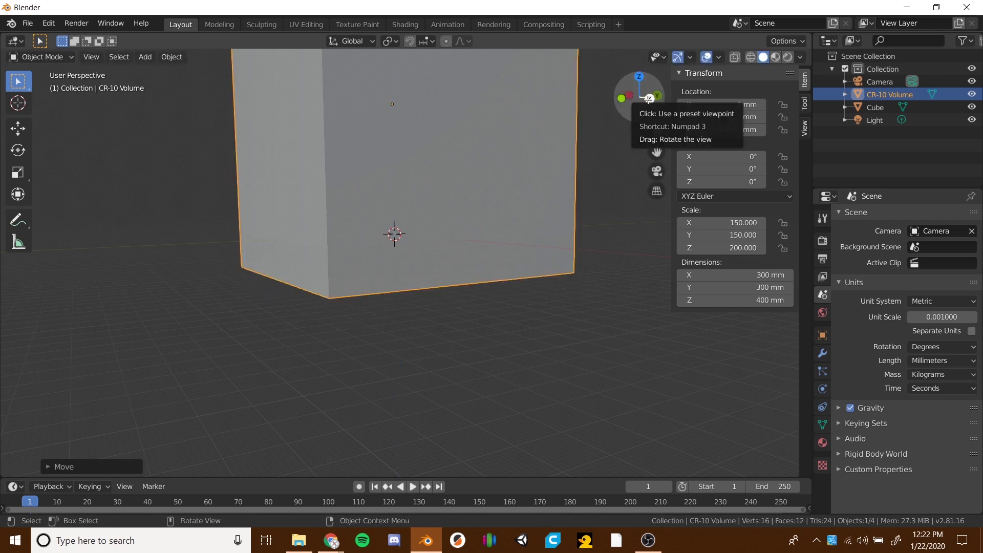
{"action": "left_click", "coordinate": [648, 100]}
{"action": "key", "text": "g"}
{"action": "key", "text": "z"}
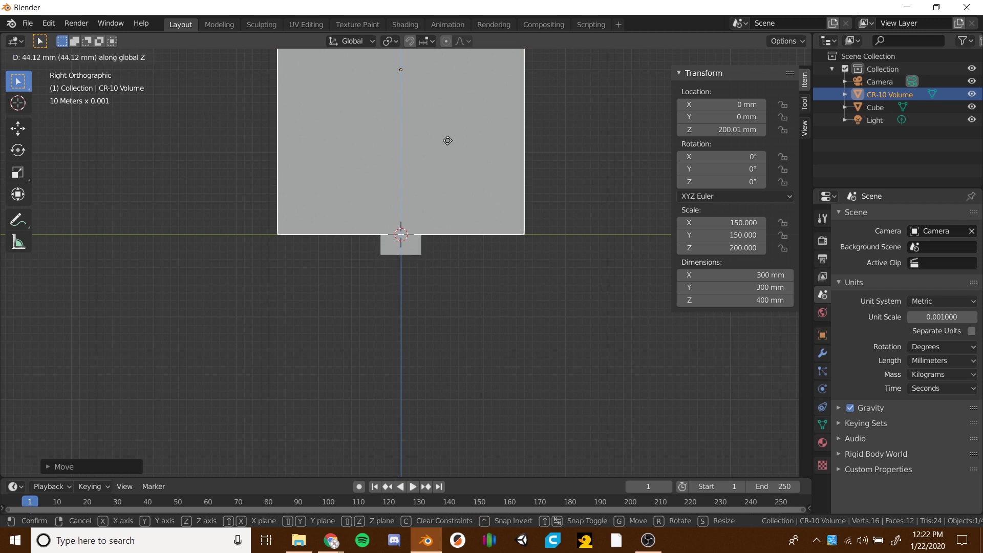
{"action": "left_click", "coordinate": [448, 140]}
Lift the 50 mm cube along Z onto the grid floor
{"action": "left_click", "coordinate": [409, 249]}
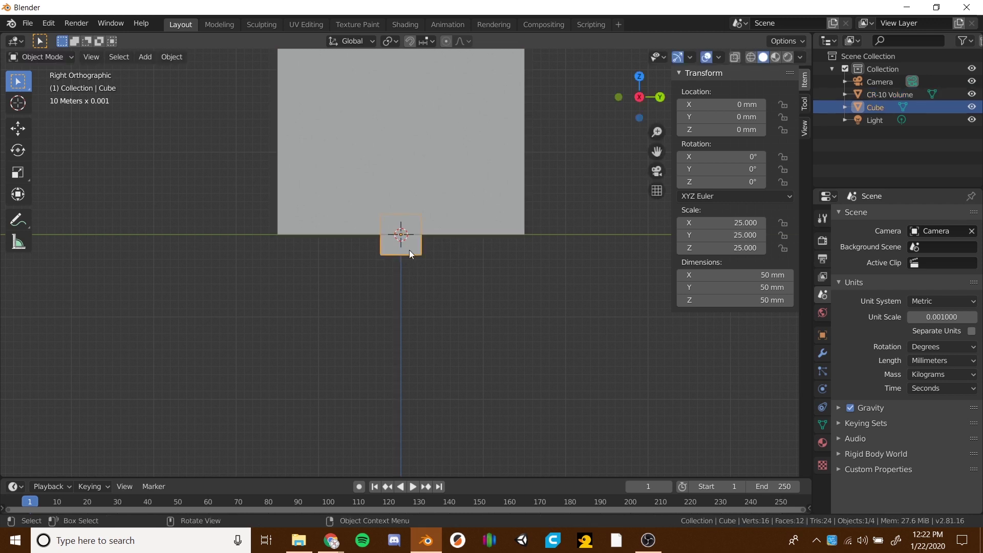
{"action": "key", "text": "g"}
{"action": "key", "text": "z"}
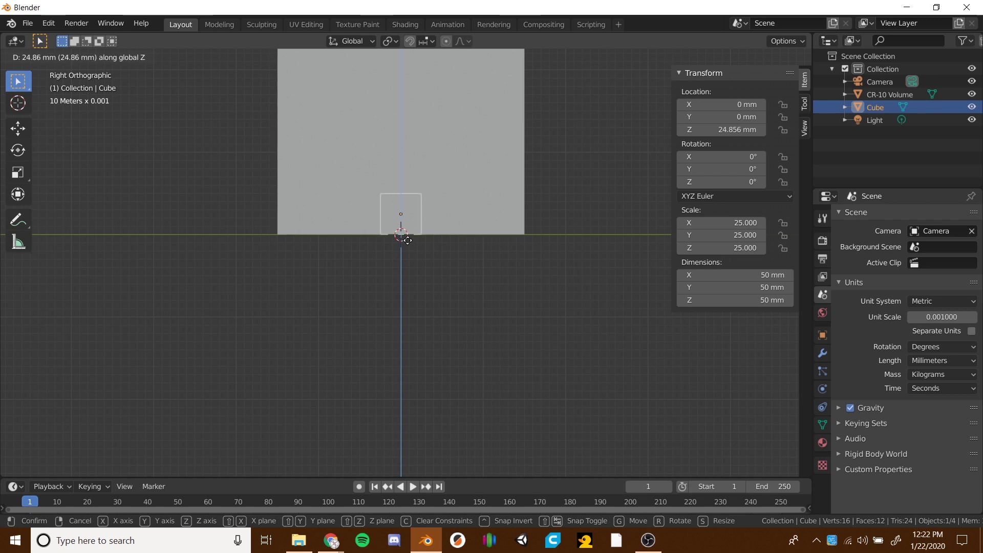
{"action": "left_click", "coordinate": [407, 241]}
{"action": "middle_click_drag", "start_coordinate": [394, 243], "coordinate": [475, 271]}
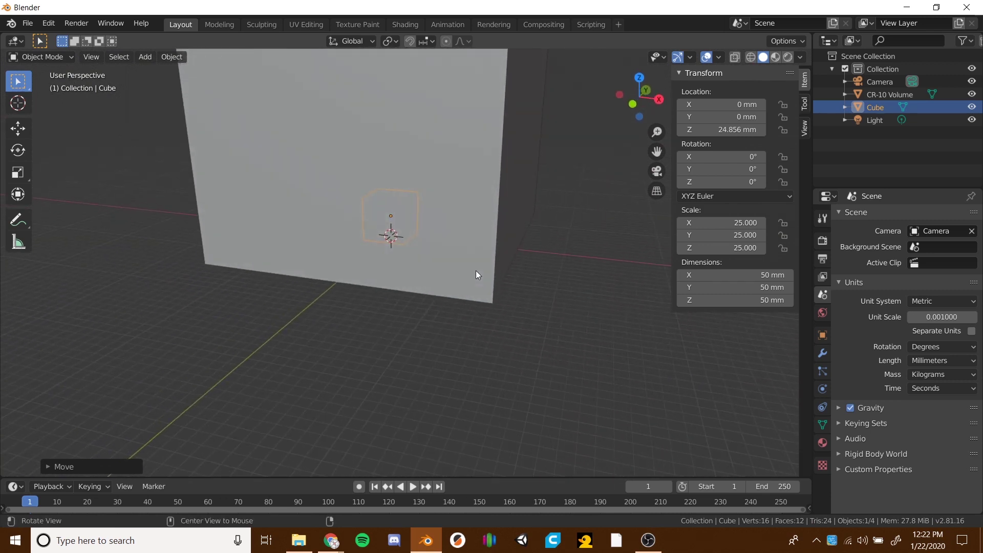
{"action": "scroll", "coordinate": [382, 300], "scroll_direction": "down", "scroll_amount": 1}
{"action": "middle_click_drag", "start_coordinate": [382, 300], "coordinate": [417, 328], "text": "shift"}
Set CR-10 Volume's Viewport Display to Bounds, revealing the cube inside
{"action": "left_click", "coordinate": [460, 249]}
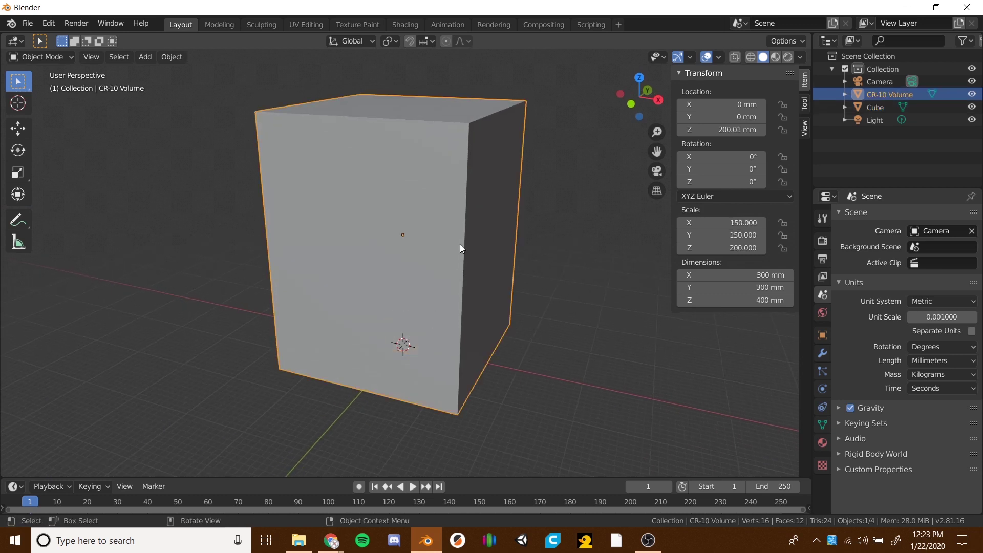
{"action": "left_click", "coordinate": [823, 336]}
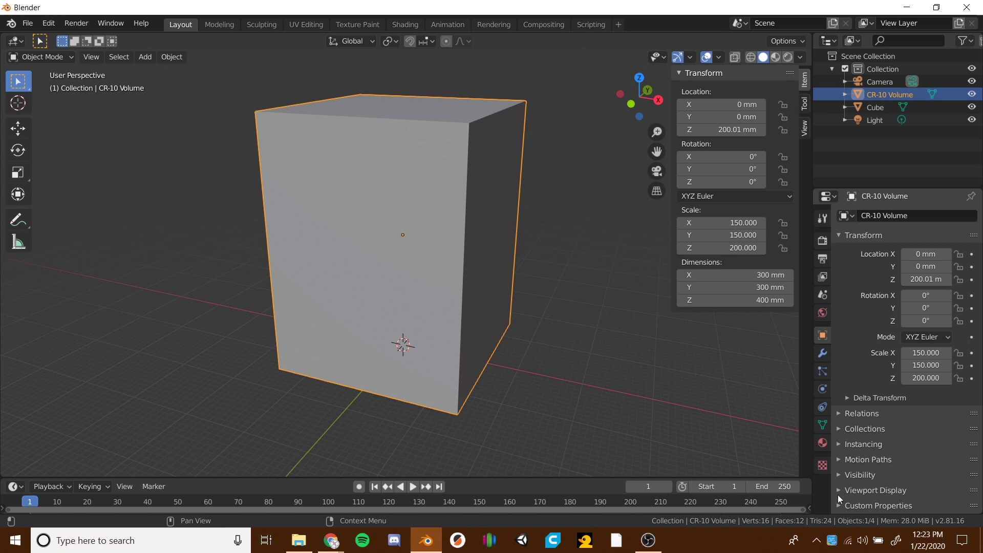
{"action": "left_click", "coordinate": [858, 487]}
{"action": "scroll", "coordinate": [858, 487], "scroll_direction": "down", "scroll_amount": 4}
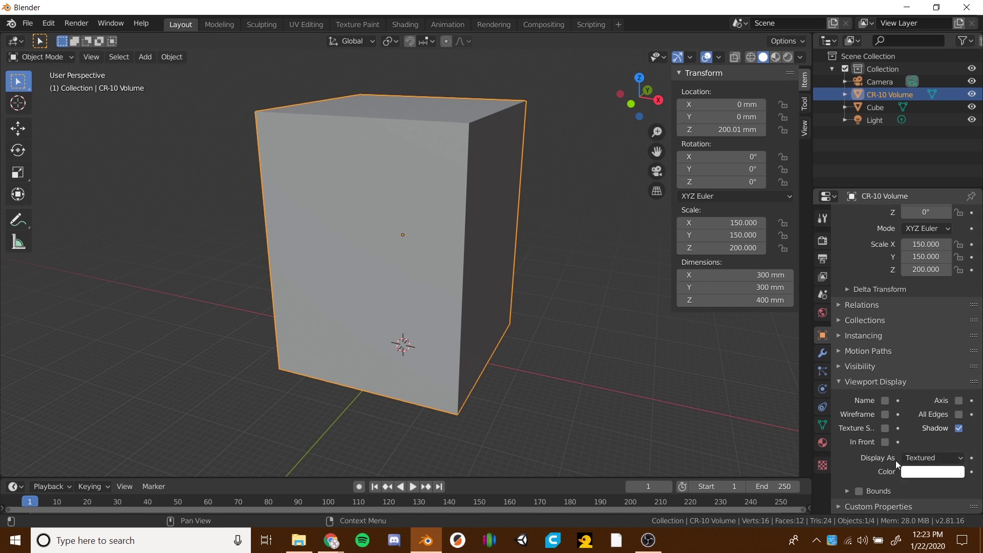
{"action": "left_click", "coordinate": [958, 461]}
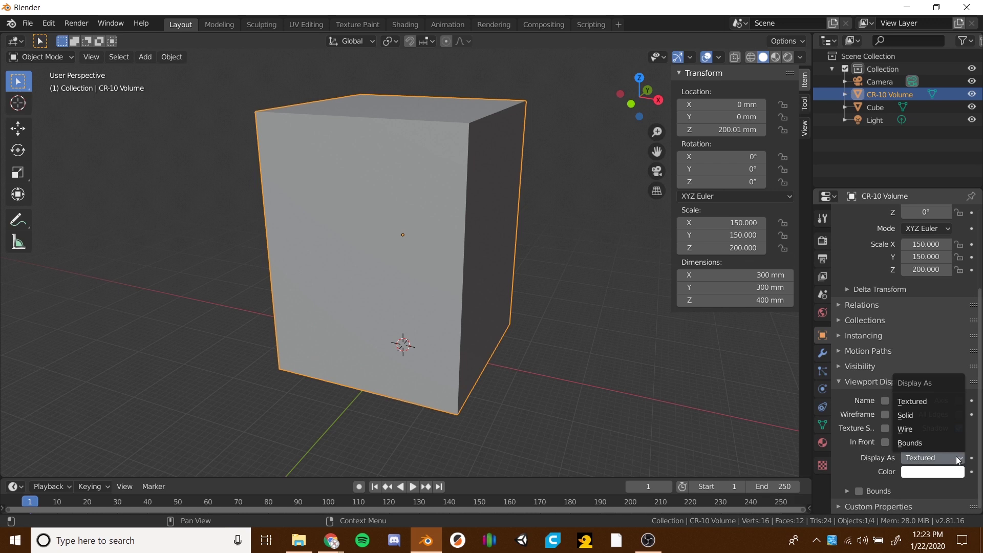
{"action": "left_click", "coordinate": [919, 443]}
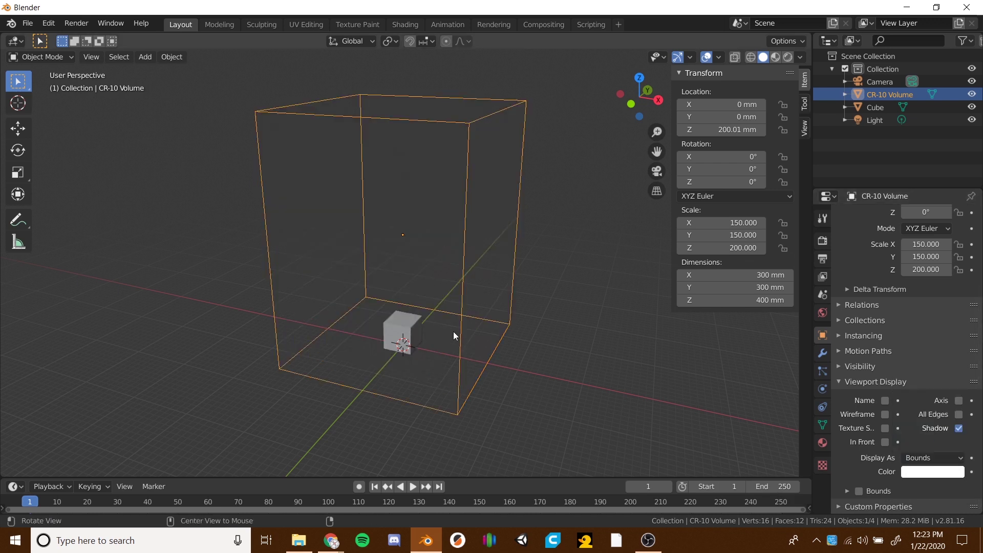
{"action": "middle_click_drag", "start_coordinate": [453, 331], "coordinate": [475, 306]}
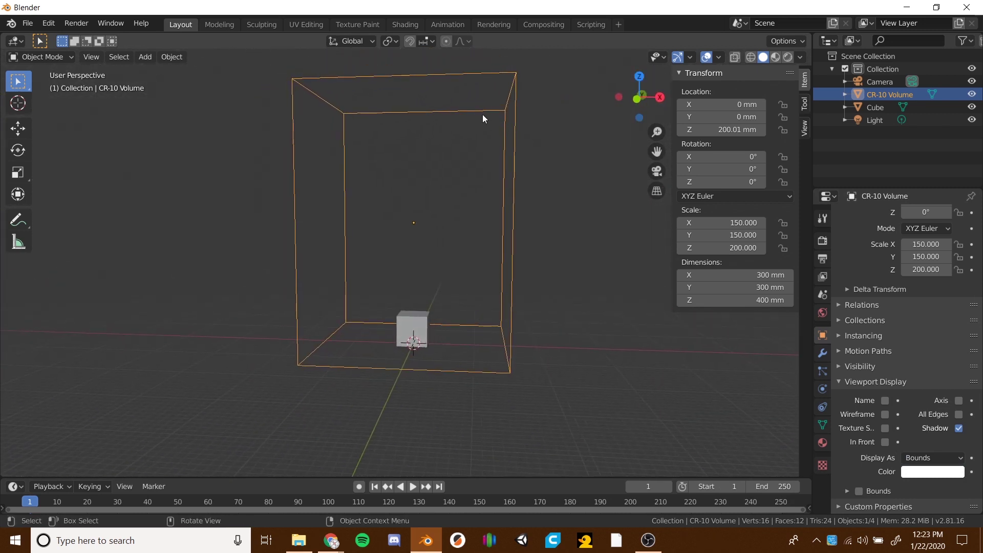
{"action": "middle_click_drag", "start_coordinate": [379, 293], "coordinate": [388, 315]}
{"action": "scroll", "coordinate": [388, 314], "scroll_direction": "up", "scroll_amount": 6}
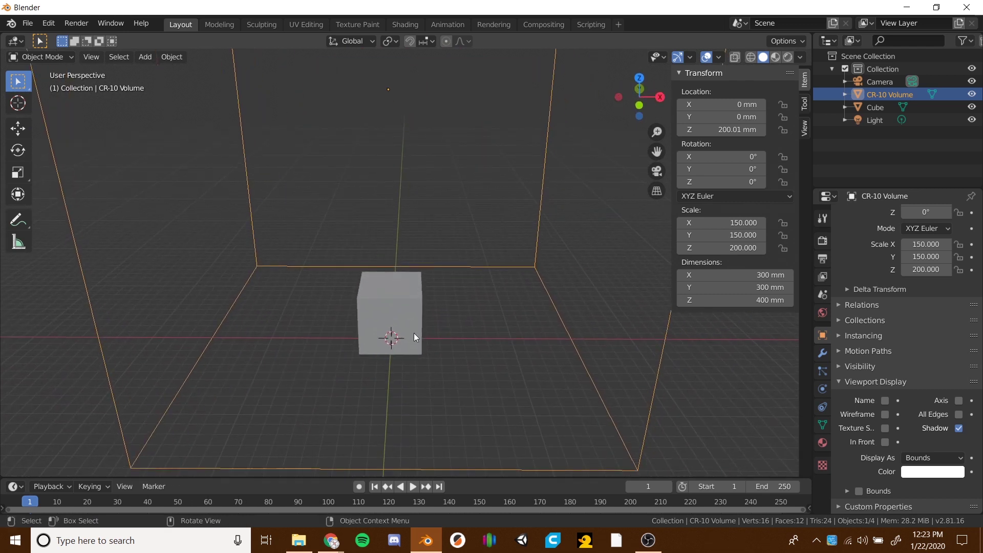
{"action": "scroll", "coordinate": [414, 332], "scroll_direction": "down", "scroll_amount": 2}
{"action": "middle_click_drag", "start_coordinate": [414, 332], "coordinate": [401, 377]}
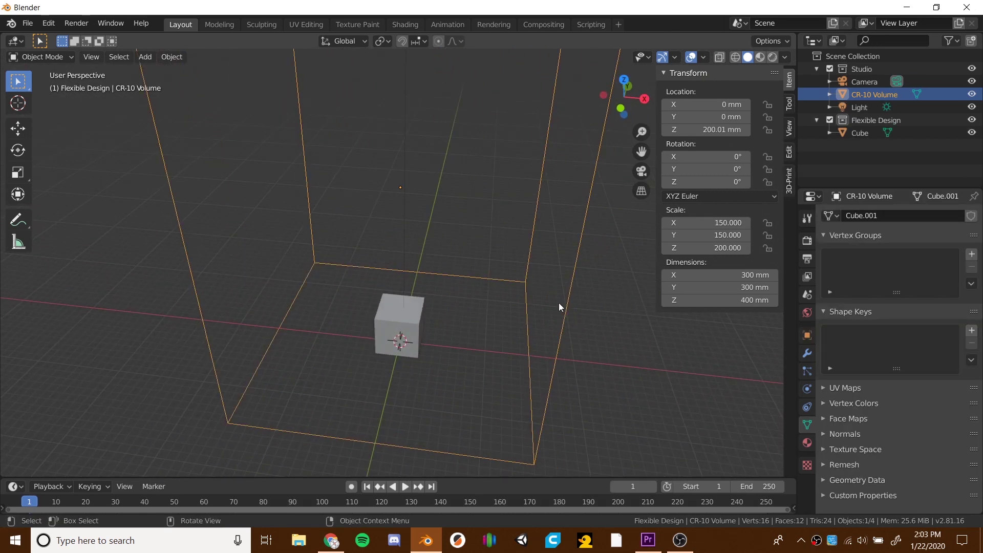
Enable the Outliner's Selectable column and turn off selection for CR-10 Volume
{"action": "left_click", "coordinate": [553, 328]}
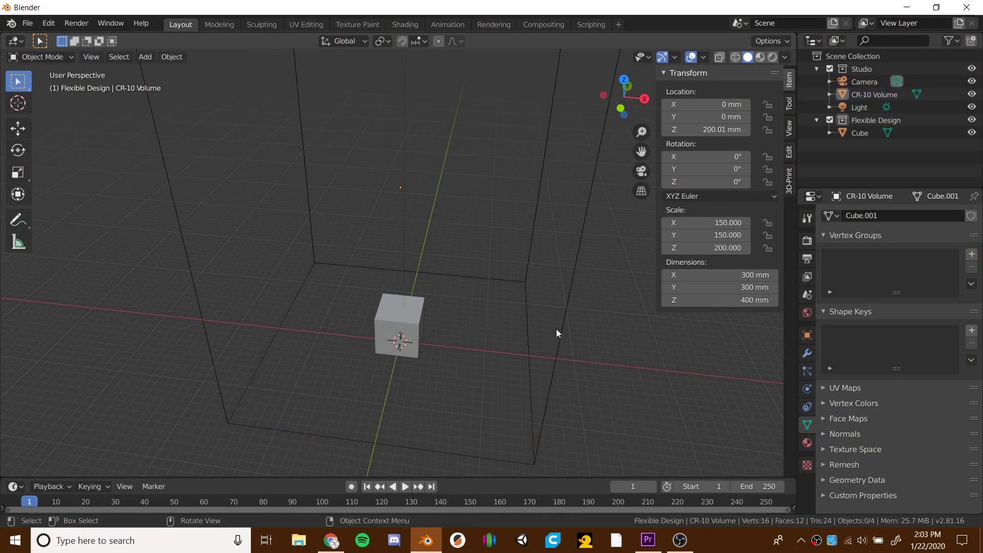
{"action": "left_click", "coordinate": [559, 333]}
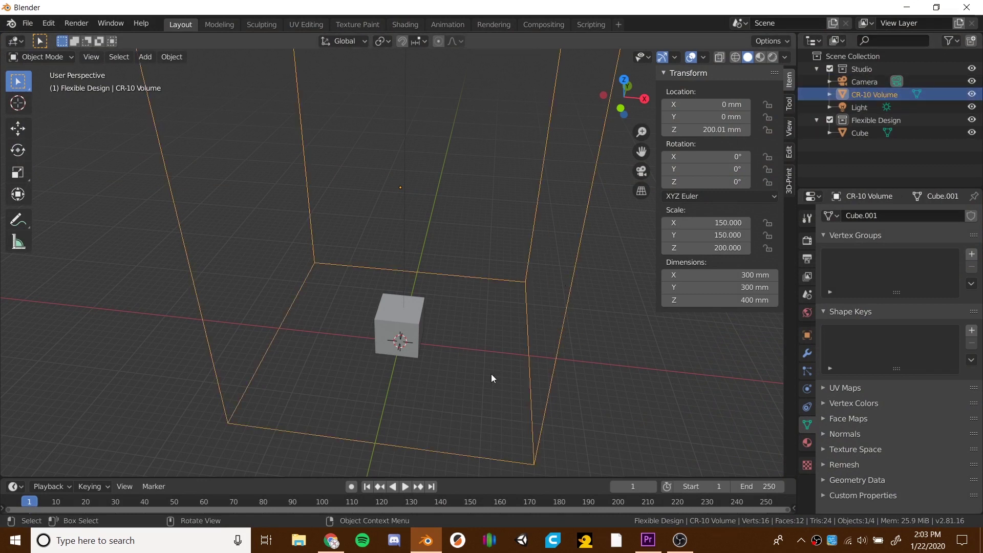
{"action": "middle_click_drag", "start_coordinate": [492, 378], "coordinate": [487, 371]}
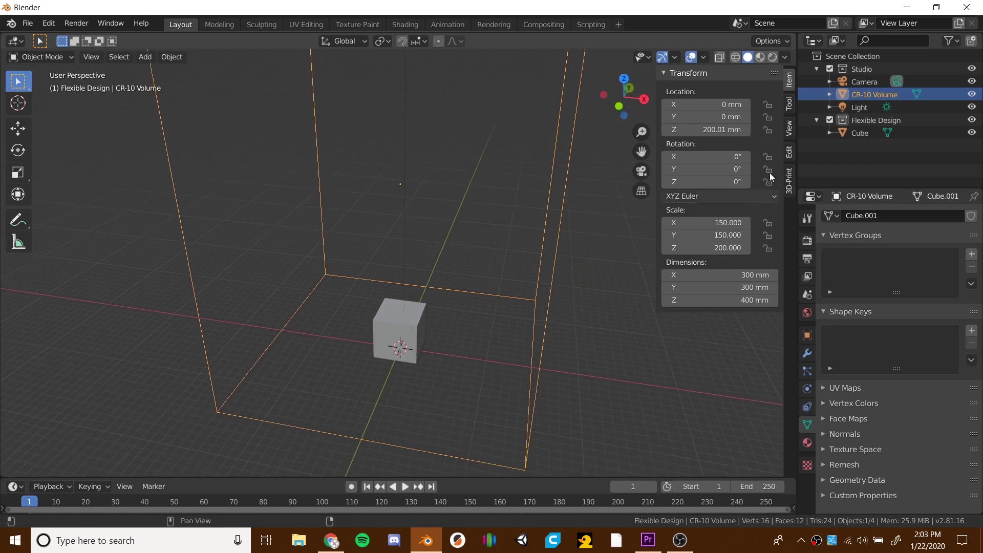
{"action": "left_click", "coordinate": [955, 42]}
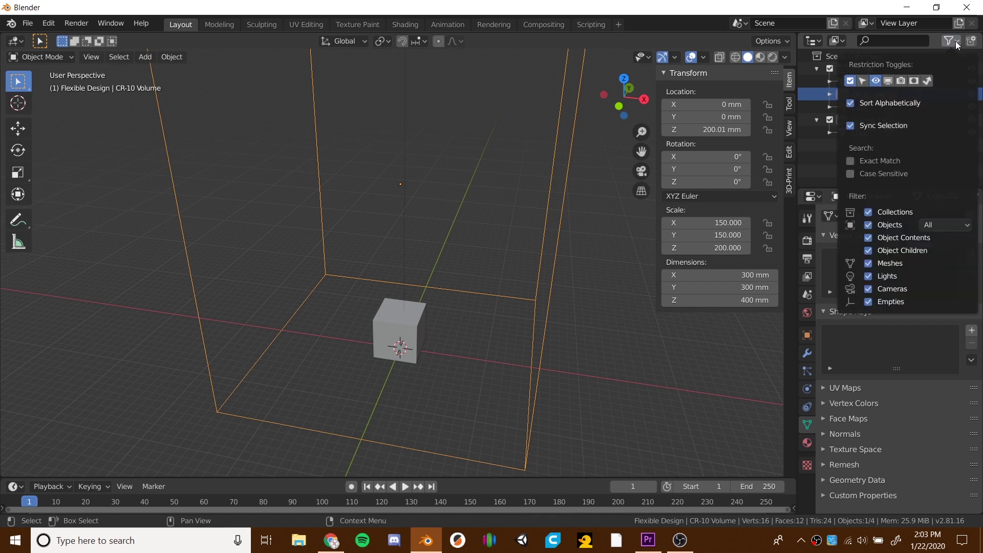
{"action": "left_click", "coordinate": [889, 82]}
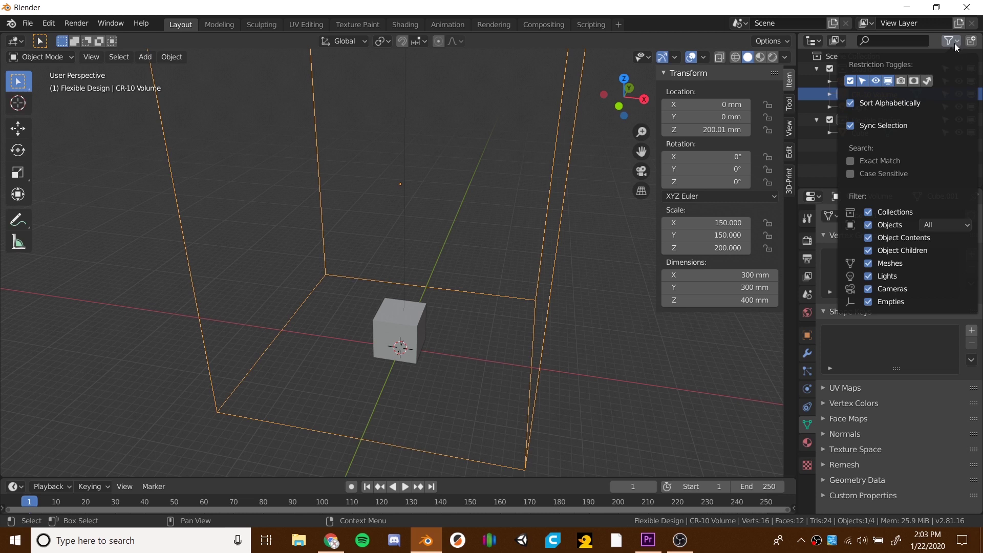
{"action": "left_click", "coordinate": [863, 82]}
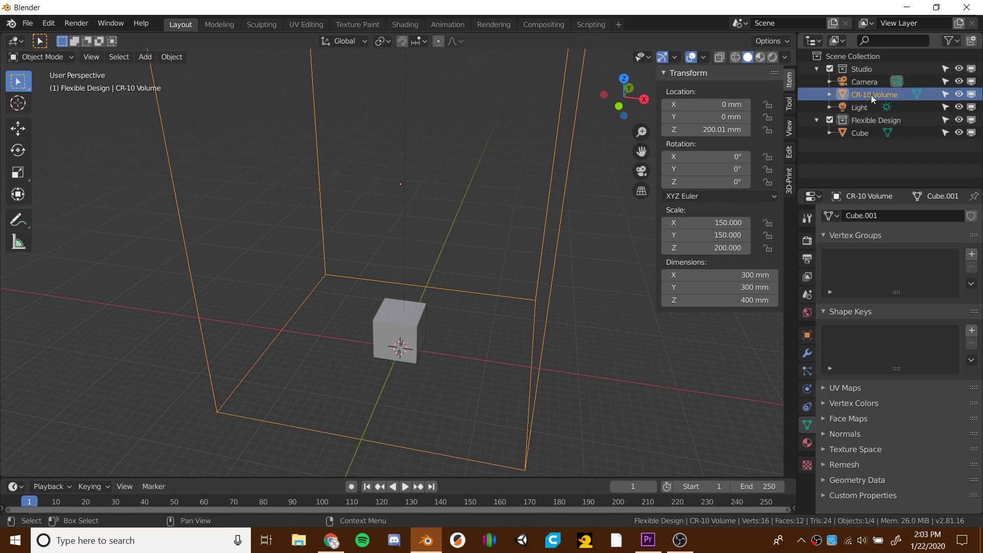
{"action": "left_click", "coordinate": [946, 95]}
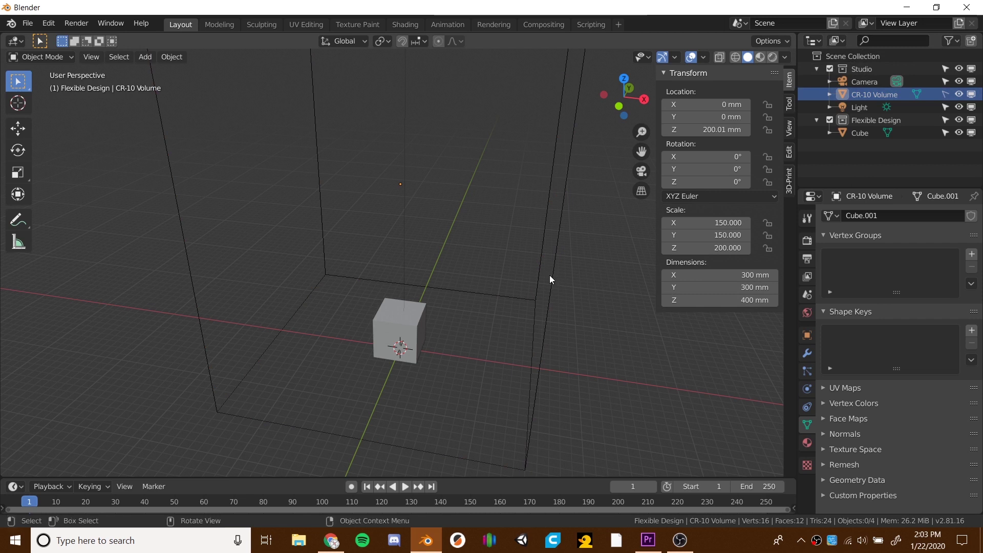
Select the 50 mm cube in the viewport and close the Outliner filter popover
{"action": "left_click", "coordinate": [385, 335]}
{"action": "left_click", "coordinate": [331, 239]}
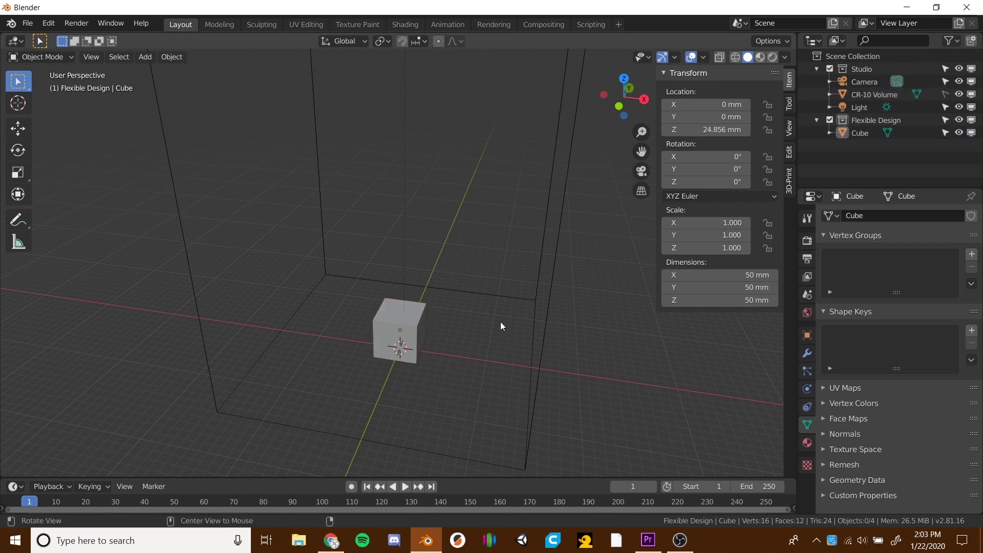
{"action": "middle_click_drag", "start_coordinate": [502, 327], "coordinate": [490, 307]}
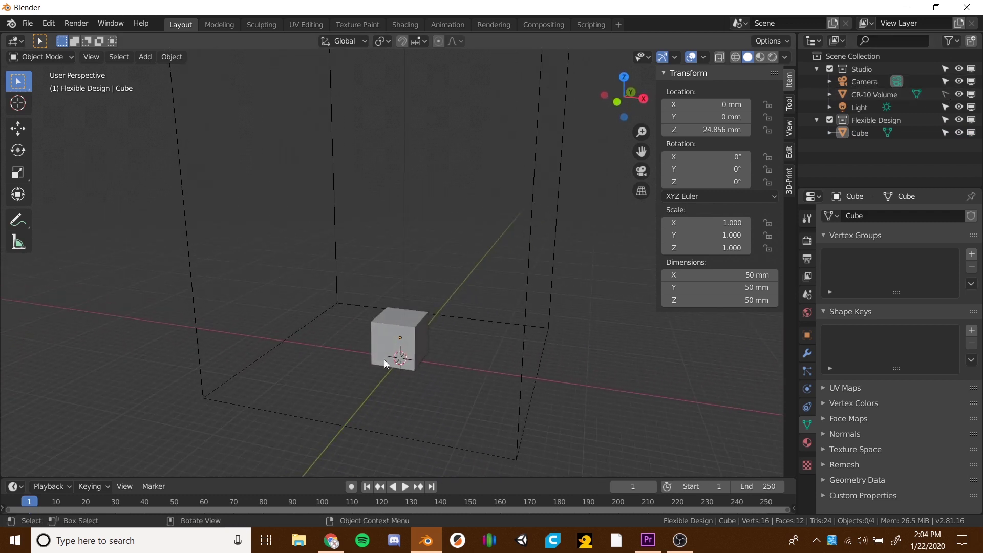
{"action": "middle_click_drag", "start_coordinate": [423, 339], "coordinate": [535, 295]}
{"action": "left_click", "coordinate": [874, 94]}
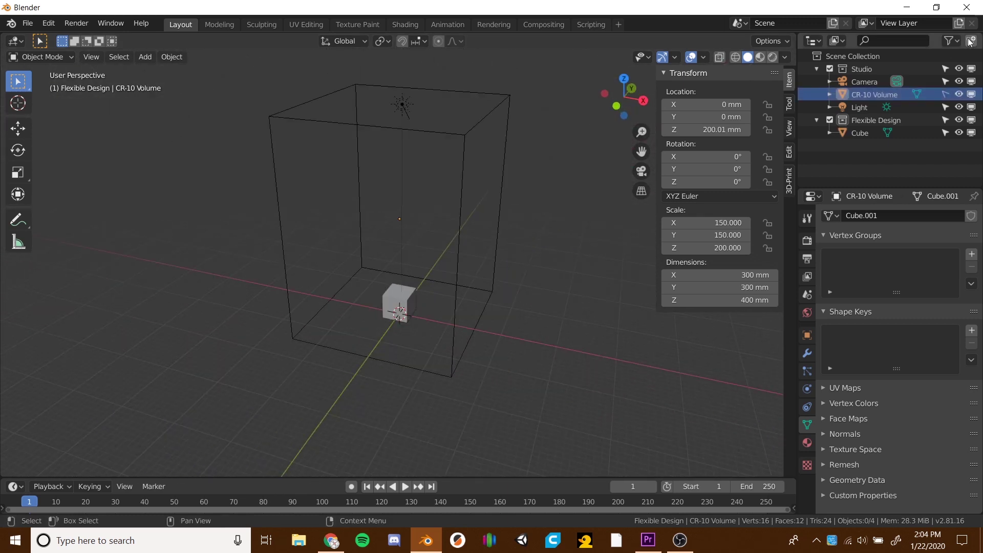
{"action": "left_click", "coordinate": [956, 42]}
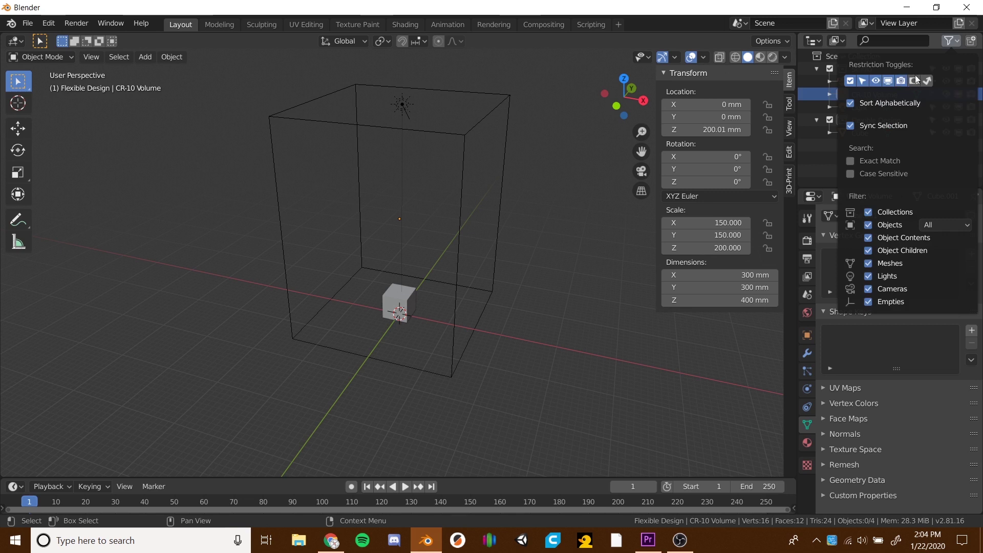
{"action": "left_click", "coordinate": [952, 41]}
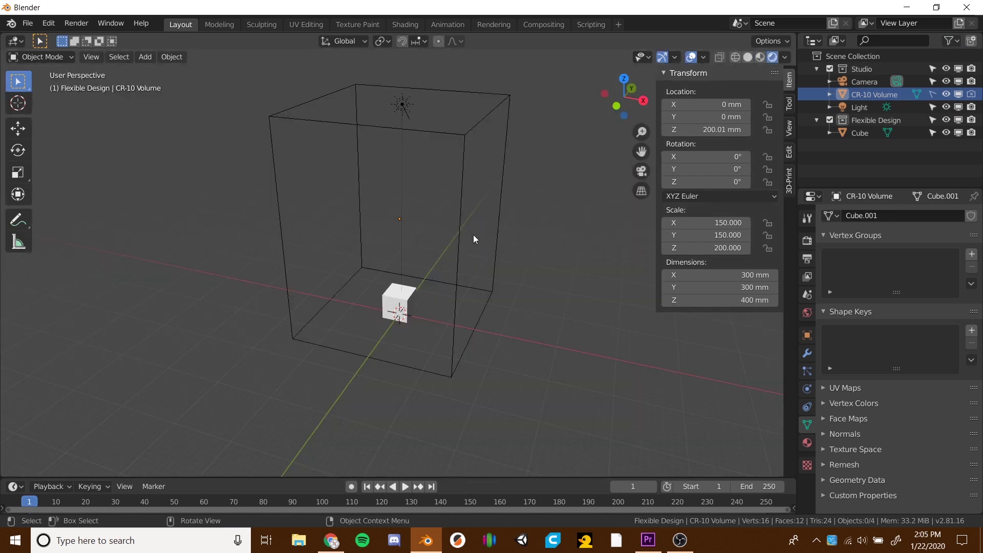
{"action": "mouse_move", "coordinate": [465, 281]}
{"action": "middle_mouse_down"}
{"action": "mouse_move", "coordinate": [446, 259]}
{"action": "mouse_move", "coordinate": [455, 281]}
{"action": "middle_mouse_up"}
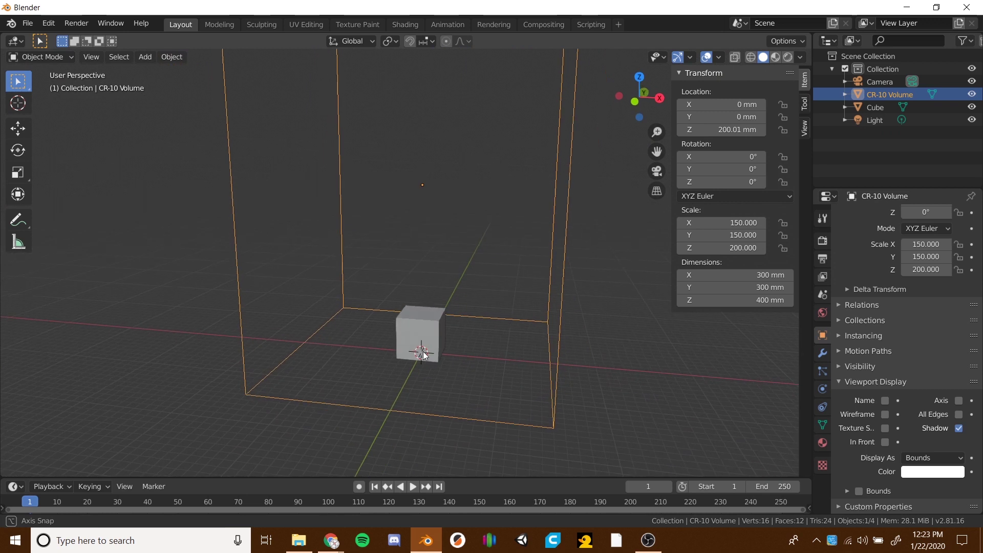
Make the 50 mm cube the active object, then select the main Collection in the Outliner
{"action": "middle_click_drag", "start_coordinate": [425, 335], "coordinate": [396, 373]}
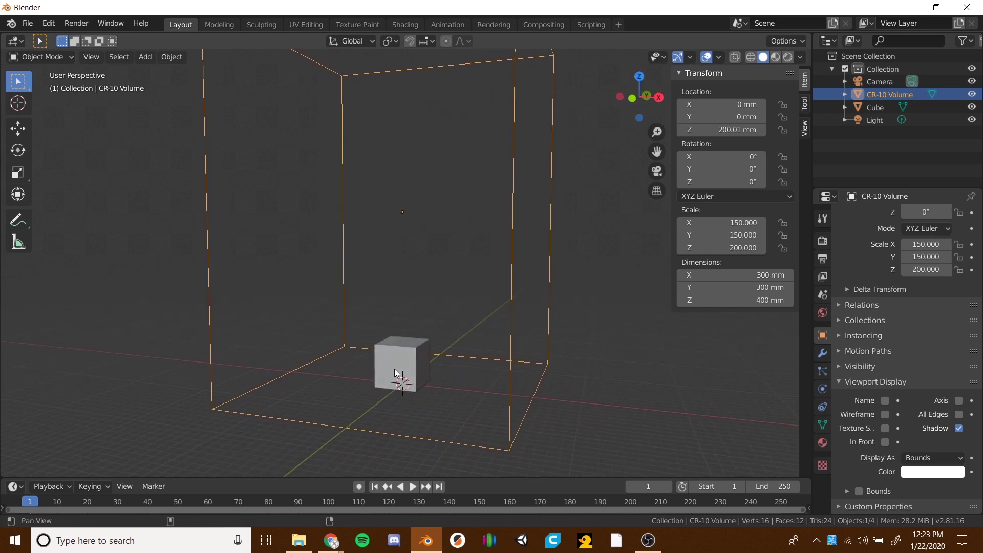
{"action": "left_click", "coordinate": [395, 370]}
{"action": "mouse_move", "coordinate": [427, 315]}
{"action": "middle_mouse_down"}
{"action": "mouse_move", "coordinate": [453, 312]}
{"action": "mouse_move", "coordinate": [441, 337]}
{"action": "mouse_move", "coordinate": [449, 312]}
{"action": "mouse_move", "coordinate": [435, 290]}
{"action": "mouse_move", "coordinate": [433, 323]}
{"action": "mouse_move", "coordinate": [460, 305]}
{"action": "mouse_move", "coordinate": [491, 310]}
{"action": "mouse_move", "coordinate": [456, 318]}
{"action": "mouse_move", "coordinate": [420, 310]}
{"action": "mouse_move", "coordinate": [414, 327]}
{"action": "middle_mouse_up"}
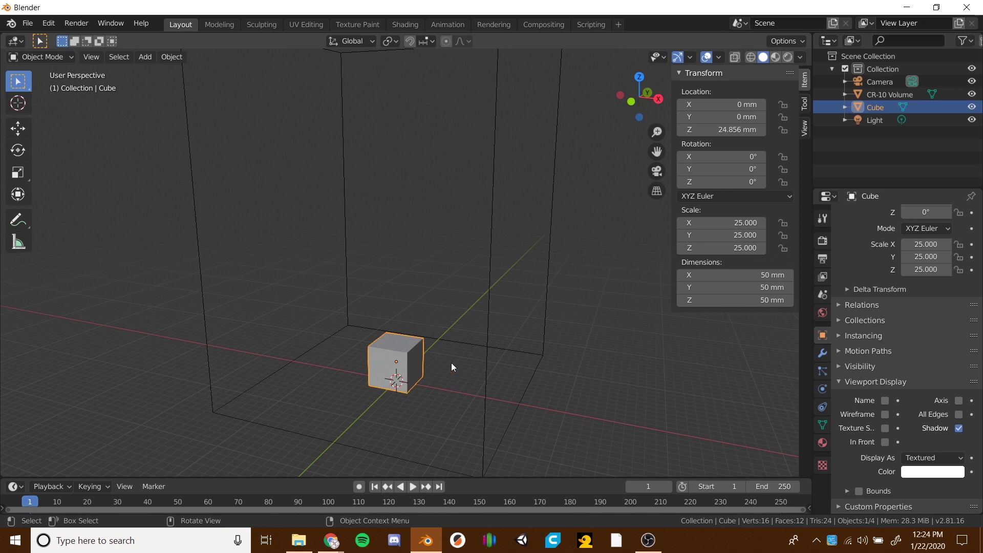
{"action": "left_click", "coordinate": [881, 70]}
Rename the scene's Collection to Studio
{"action": "double_click", "coordinate": [878, 70]}
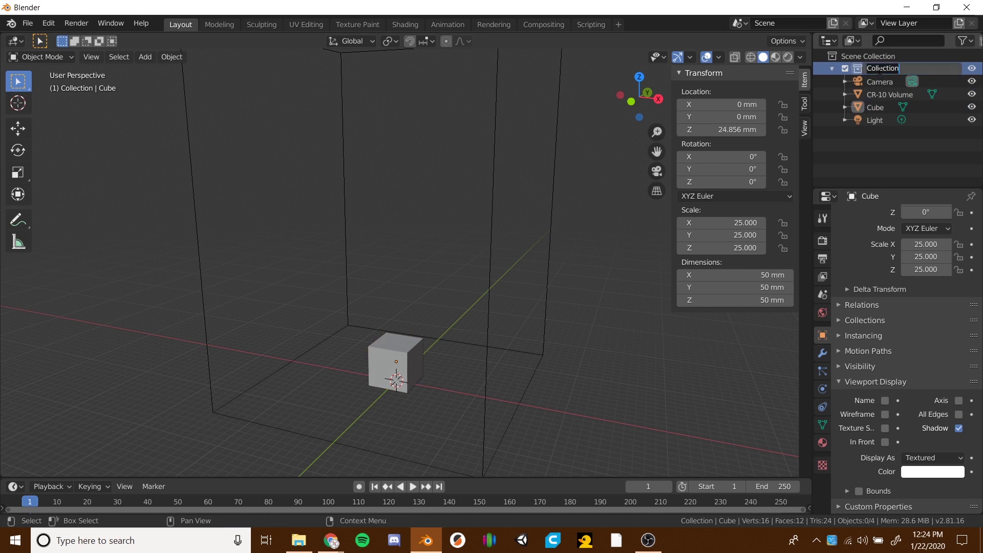
{"action": "type", "text": "Studio"}
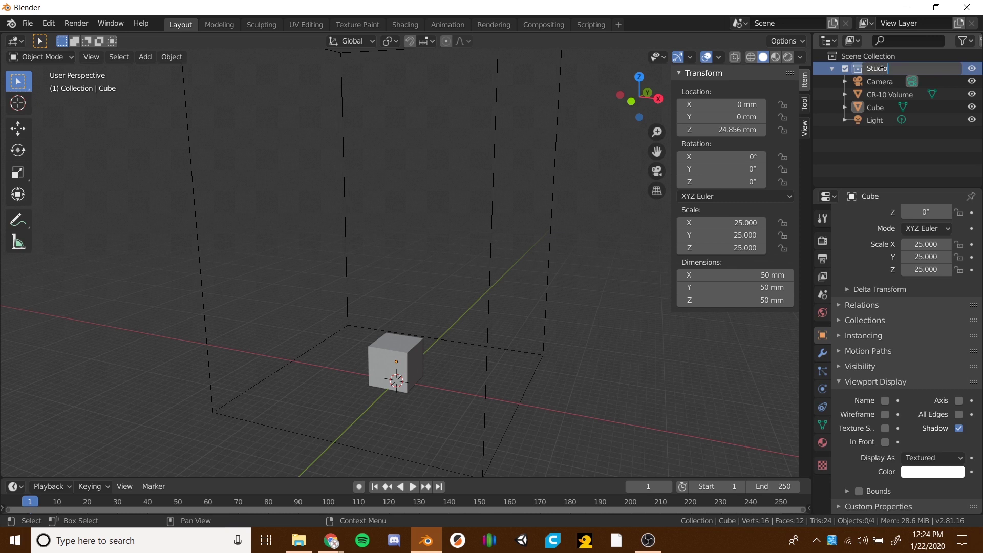
{"action": "key", "text": "Return"}
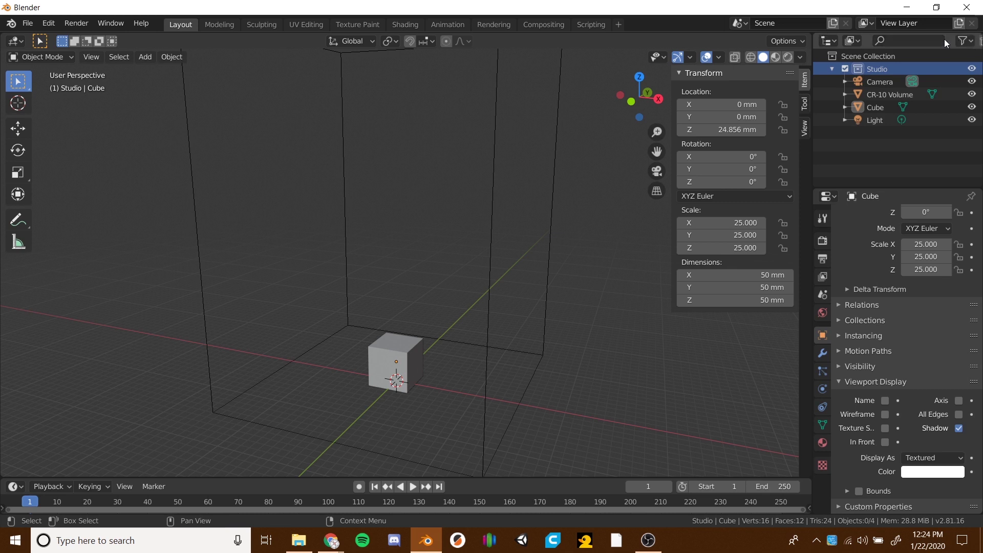
Add a new collection, move it to Scene Collection's top level, and name it Flexible Design
{"action": "scroll", "coordinate": [948, 38], "scroll_direction": "down", "scroll_amount": 3}
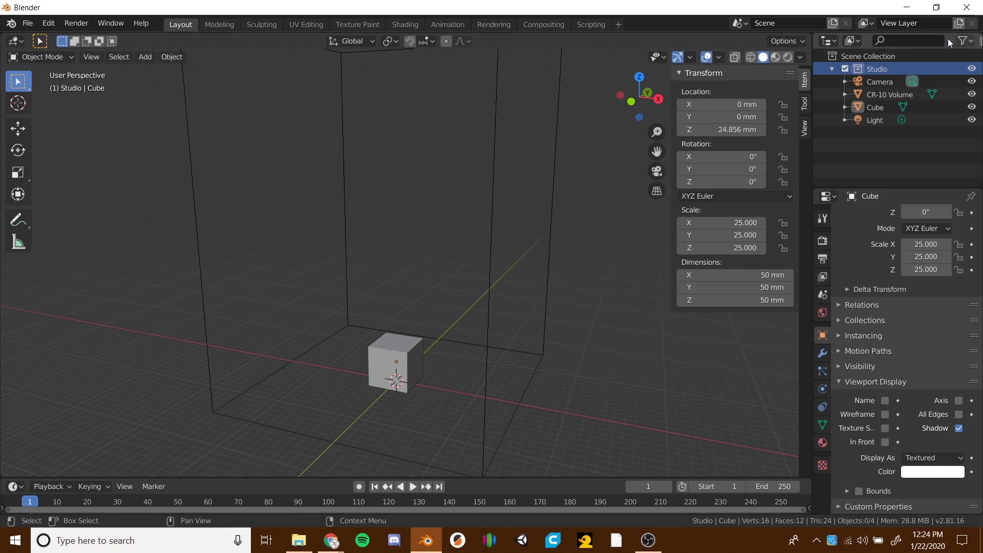
{"action": "scroll", "coordinate": [948, 38], "scroll_direction": "up", "scroll_amount": 3}
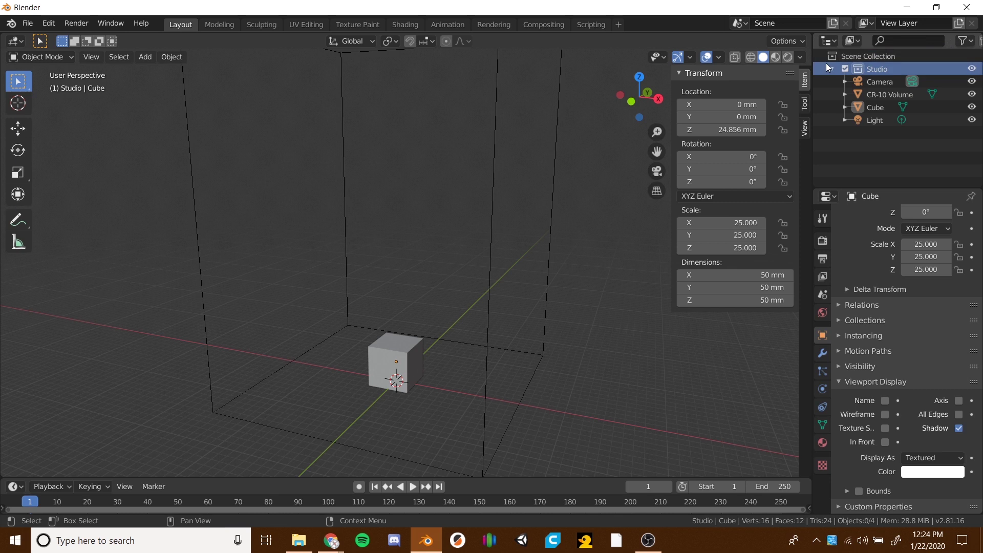
{"action": "left_click_drag", "start_coordinate": [811, 57], "coordinate": [796, 58]}
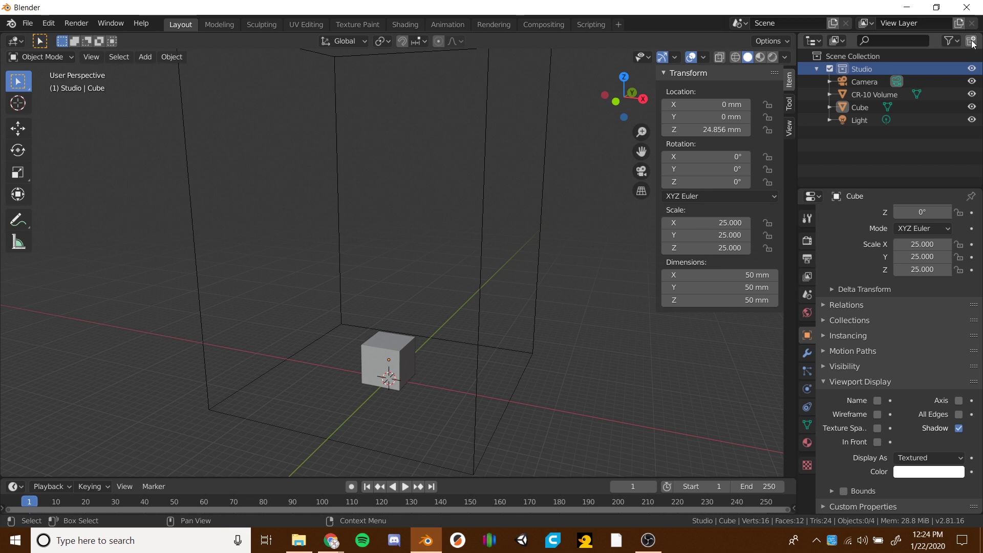
{"action": "left_click", "coordinate": [972, 41]}
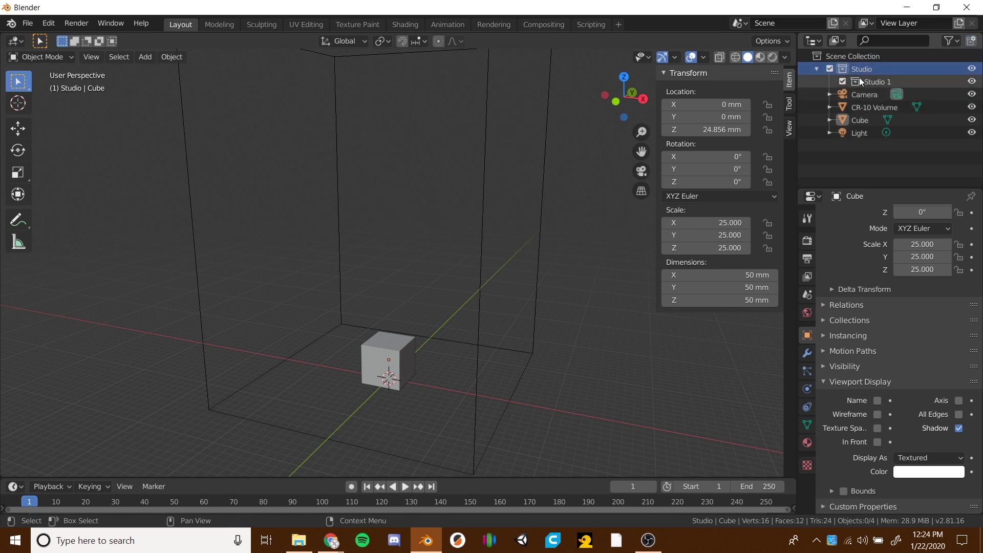
{"action": "left_click", "coordinate": [878, 84]}
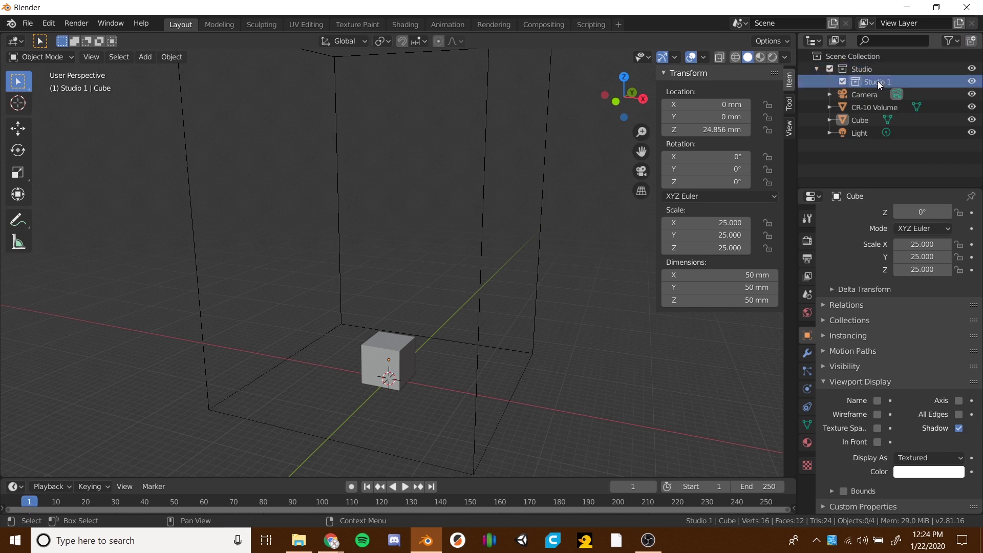
{"action": "left_click_drag", "start_coordinate": [881, 84], "coordinate": [851, 142]}
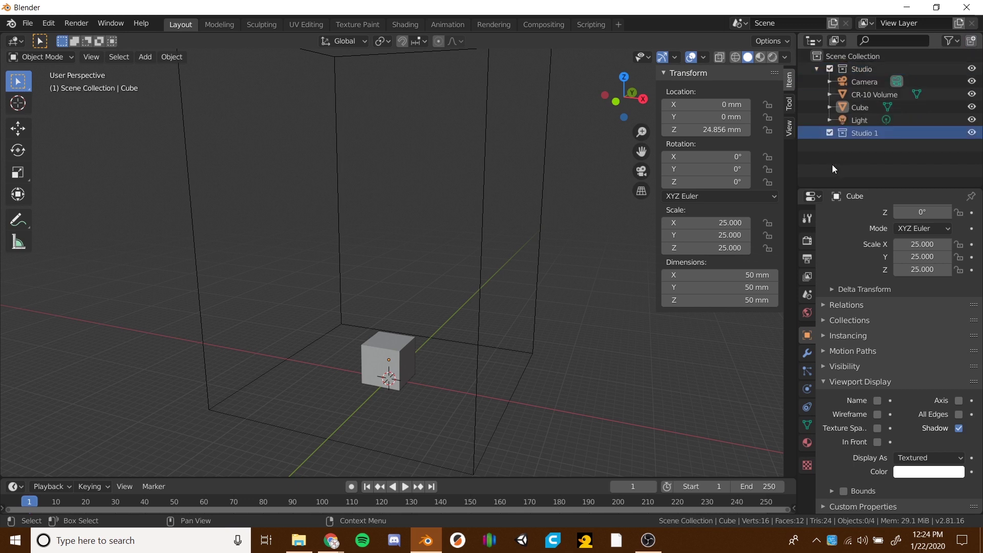
{"action": "double_click", "coordinate": [865, 135]}
{"action": "type", "text": "Fle"}
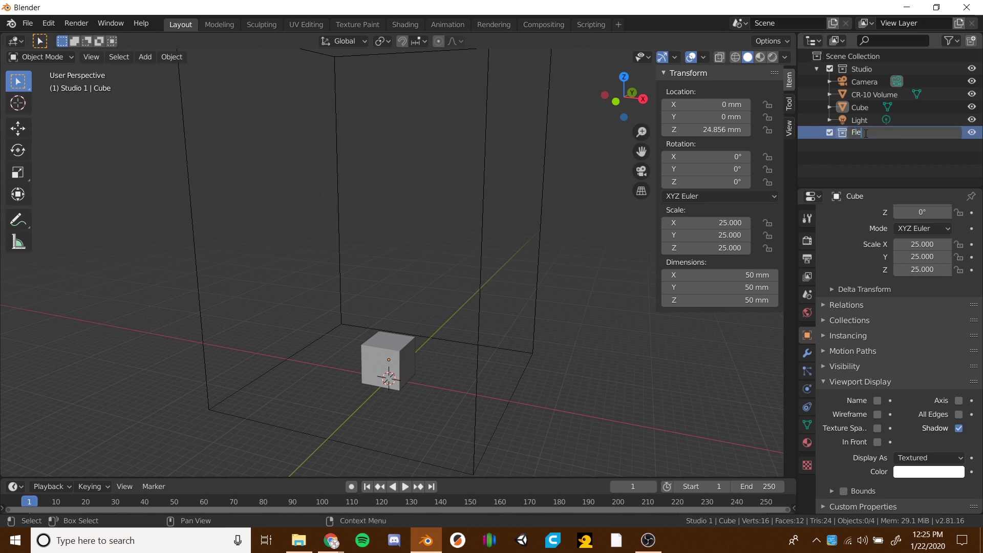
{"action": "type", "text": "xible Design"}
{"action": "key", "text": "Return"}
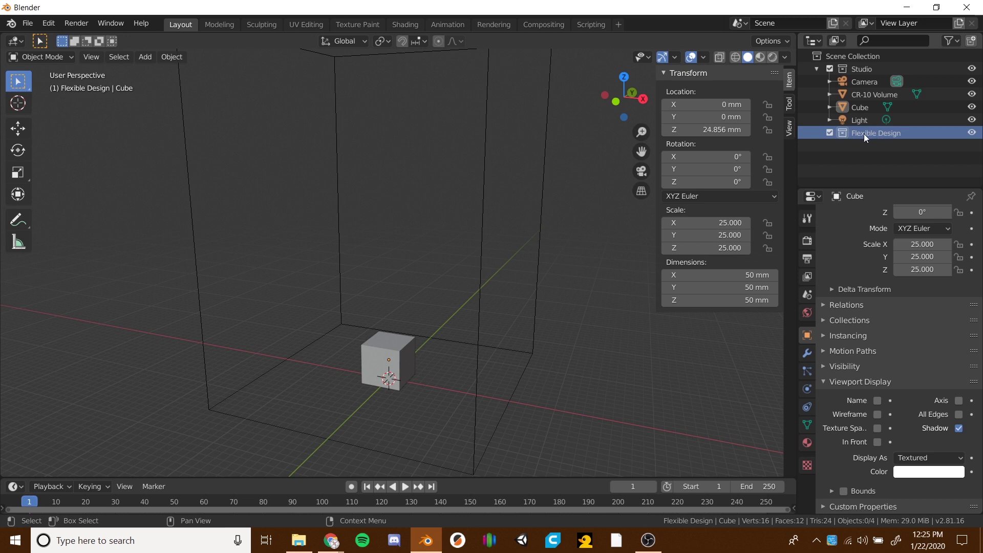
Drag the Cube from Studio into Flexible Design, leaving camera, CR-10 Volume and light behind
{"action": "left_click", "coordinate": [869, 112]}
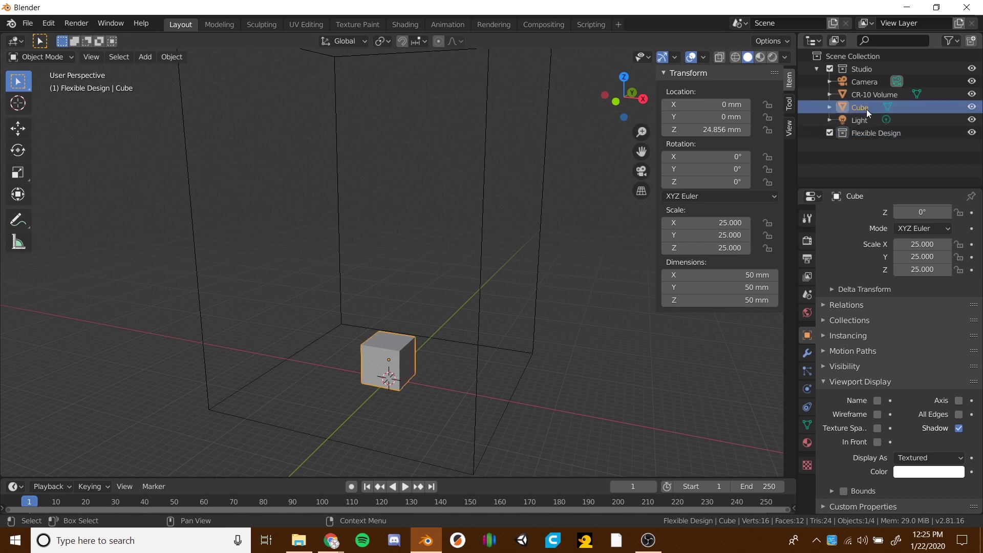
{"action": "left_click_drag", "start_coordinate": [864, 109], "coordinate": [862, 134]}
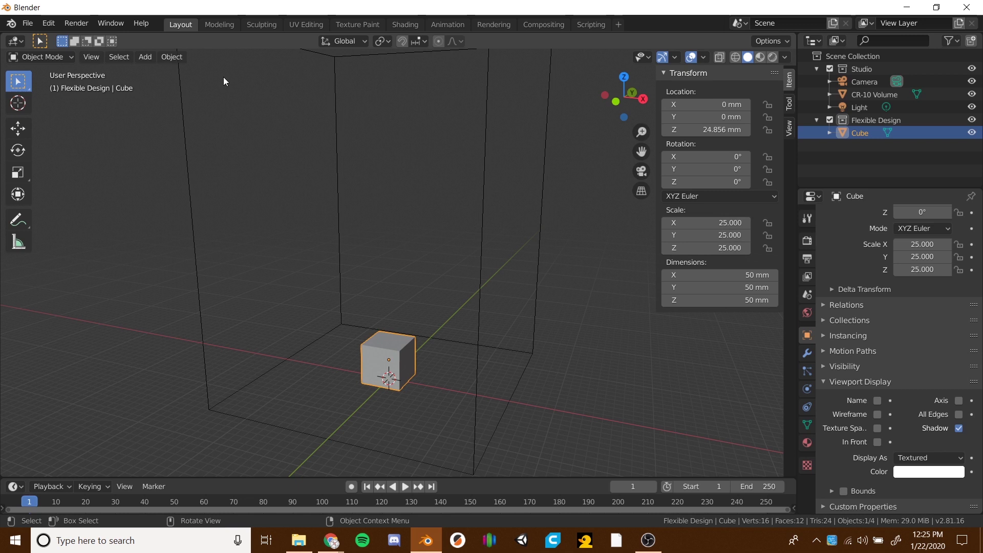
Apply the cube's scale and rotation so scale reads 1.000 while it stays 50 mm
{"action": "left_click", "coordinate": [172, 57]}
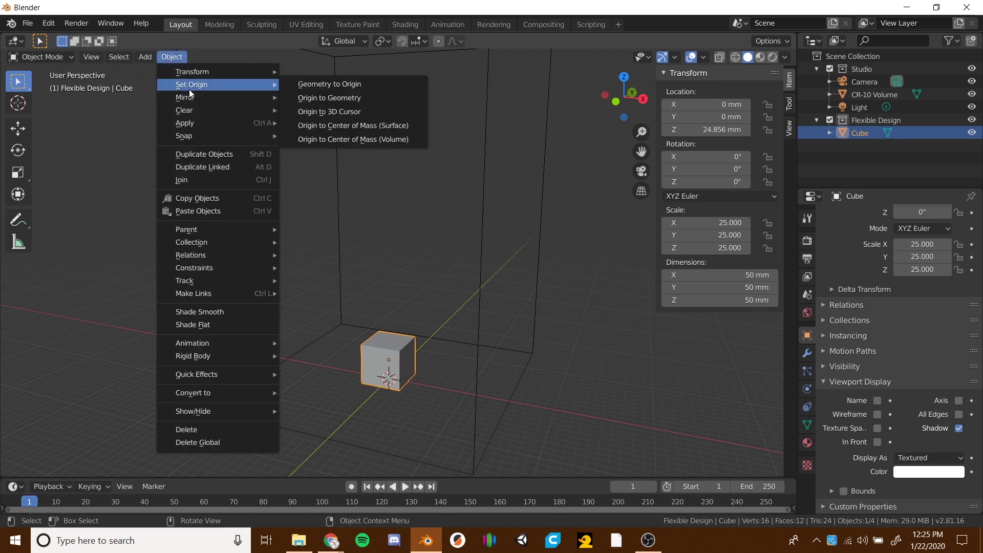
{"action": "mouse_move", "coordinate": [204, 123]}
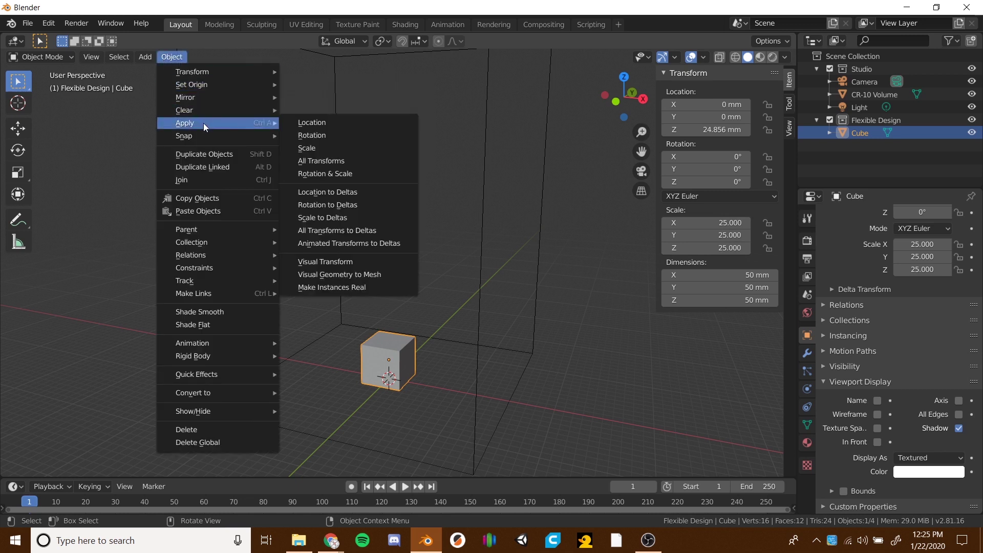
{"action": "left_click", "coordinate": [317, 148]}
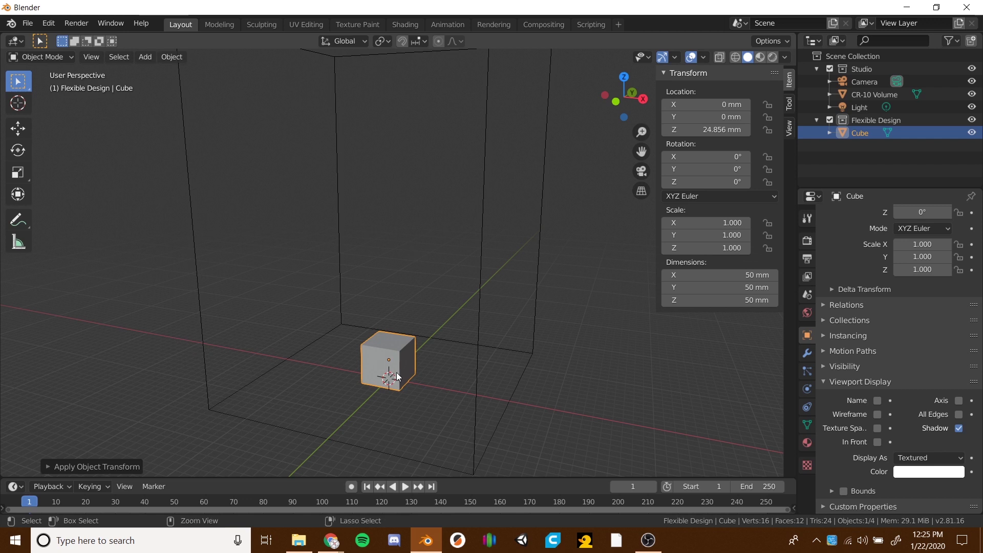
{"action": "key", "text": "ctrl+a"}
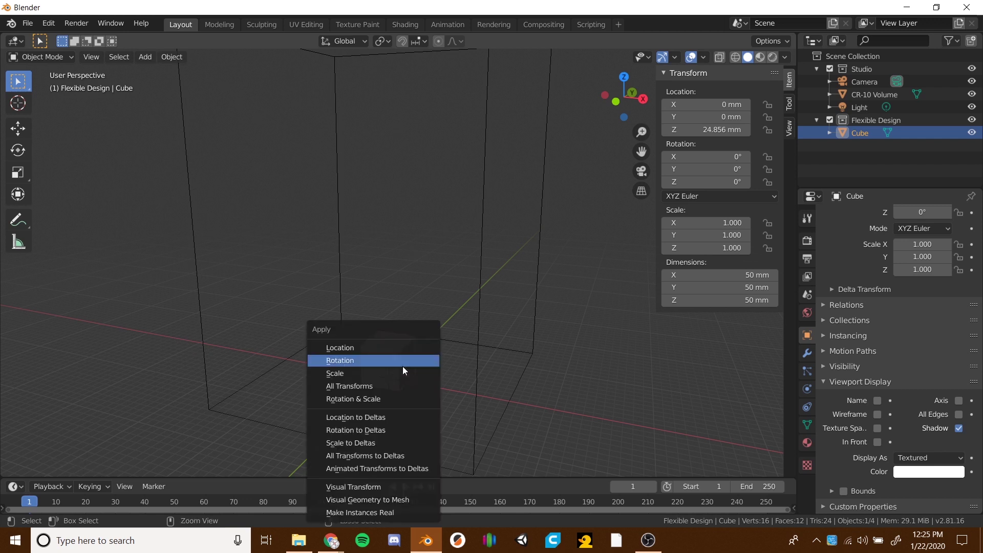
{"action": "left_click", "coordinate": [369, 398]}
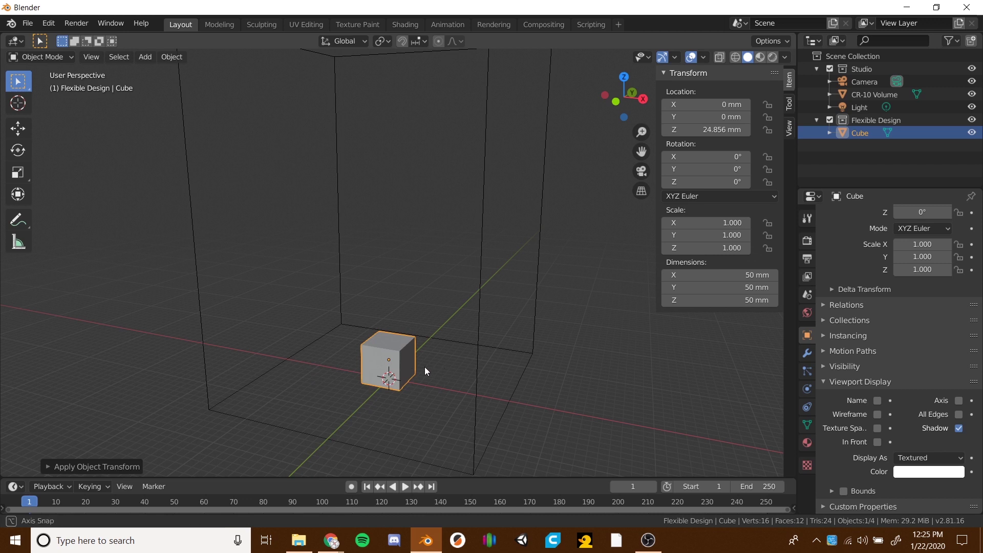
{"action": "middle_click_drag", "start_coordinate": [425, 366], "coordinate": [436, 357], "text": "shift"}
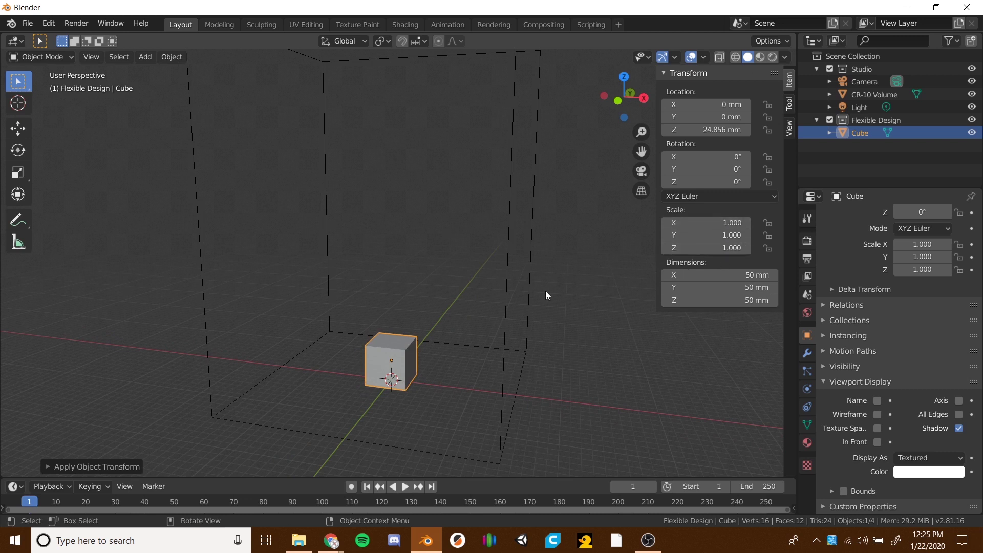
{"action": "mouse_move", "coordinate": [444, 325]}
{"action": "middle_mouse_down"}
{"action": "mouse_move", "coordinate": [456, 261]}
{"action": "mouse_move", "coordinate": [445, 272]}
{"action": "mouse_move", "coordinate": [448, 305]}
{"action": "mouse_move", "coordinate": [437, 311]}
{"action": "mouse_move", "coordinate": [446, 314]}
{"action": "middle_mouse_up"}
{"action": "scroll", "coordinate": [437, 312], "scroll_direction": "down", "scroll_amount": 4}
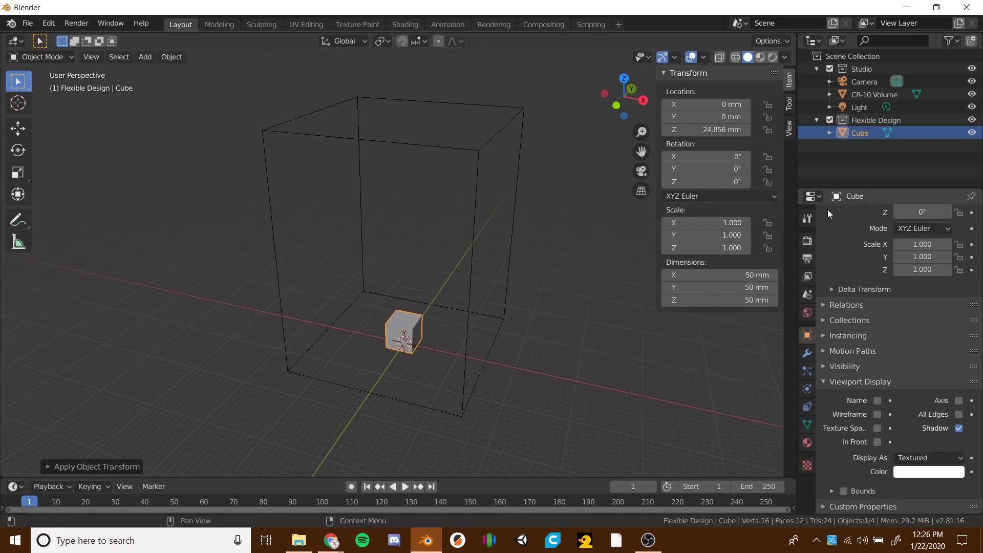
Select the Camera, frame it in the viewport, and zoom around it from several angles
{"action": "left_click", "coordinate": [865, 84]}
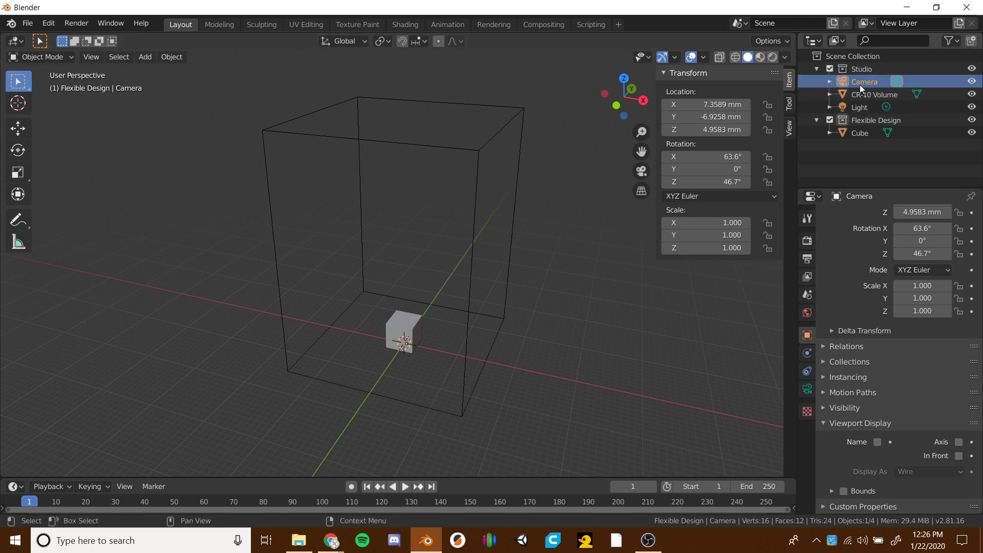
{"action": "key", "text": "KP_Decimal"}
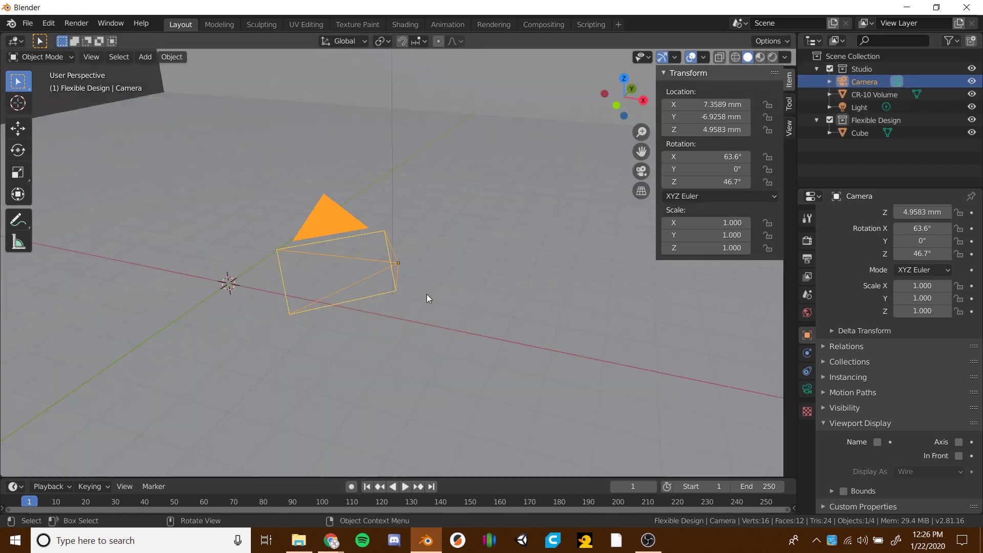
{"action": "middle_click_drag", "start_coordinate": [426, 294], "coordinate": [388, 268]}
{"action": "scroll", "coordinate": [388, 268], "scroll_direction": "down", "scroll_amount": 6}
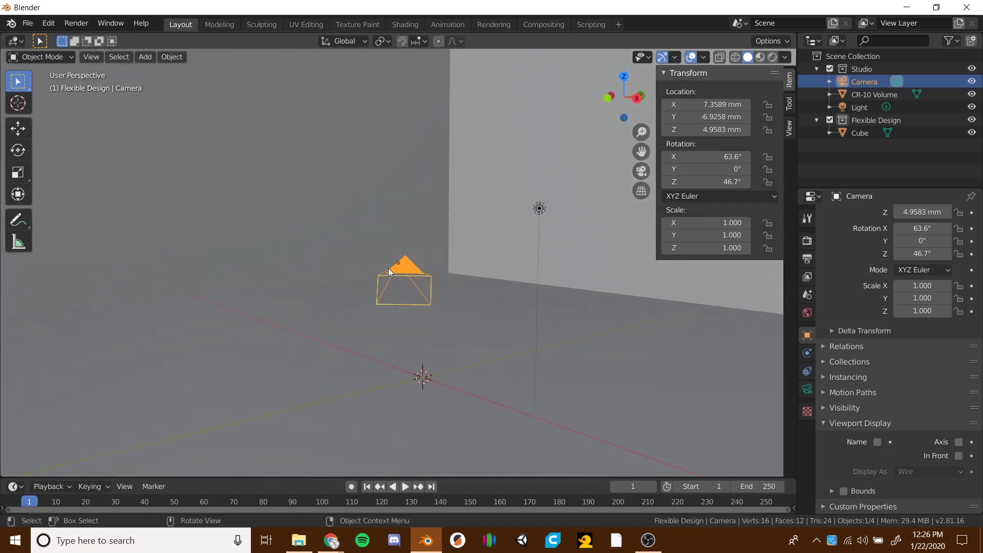
{"action": "scroll", "coordinate": [389, 271], "scroll_direction": "down", "scroll_amount": 3}
{"action": "scroll", "coordinate": [389, 270], "scroll_direction": "up", "scroll_amount": 3}
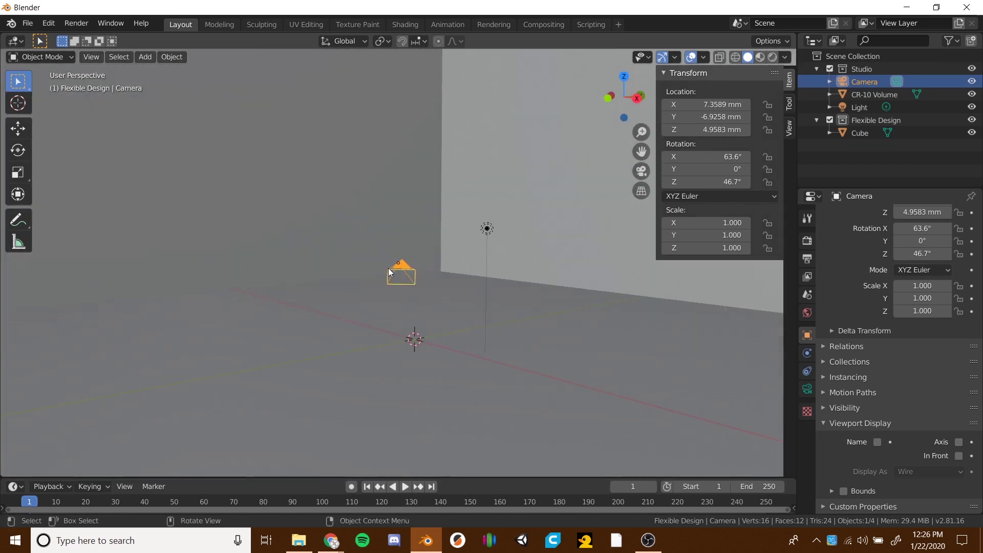
{"action": "middle_click_drag", "start_coordinate": [389, 270], "coordinate": [435, 276]}
{"action": "scroll", "coordinate": [435, 275], "scroll_direction": "up", "scroll_amount": 5}
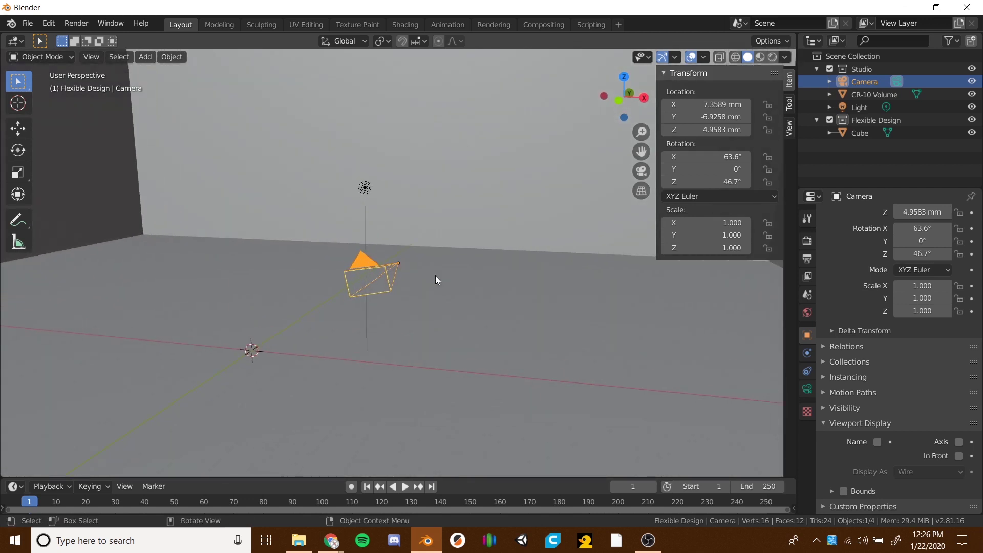
{"action": "scroll", "coordinate": [436, 280], "scroll_direction": "down", "scroll_amount": 3}
{"action": "scroll", "coordinate": [436, 280], "scroll_direction": "up", "scroll_amount": 2}
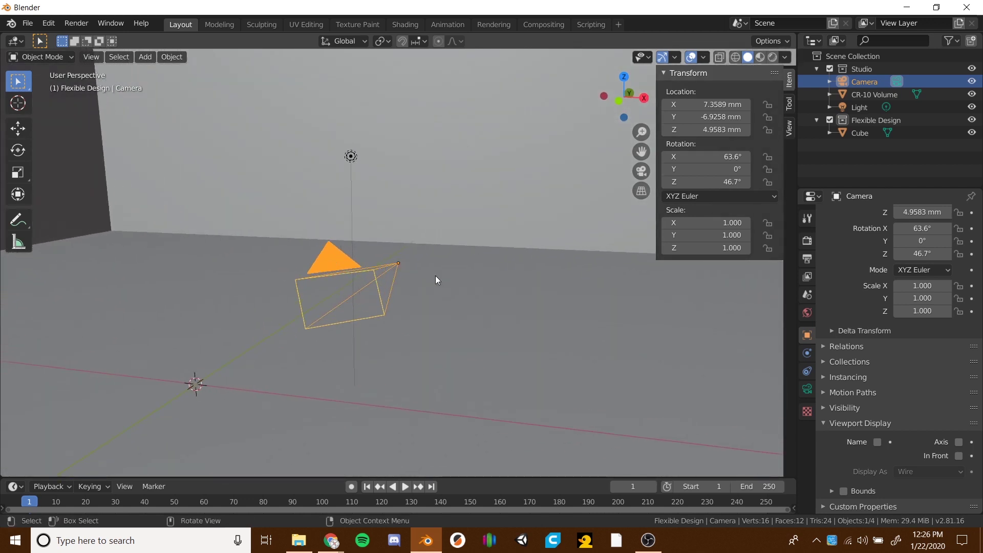
{"action": "scroll", "coordinate": [436, 280], "scroll_direction": "down", "scroll_amount": 3}
{"action": "scroll", "coordinate": [437, 280], "scroll_direction": "up", "scroll_amount": 2}
{"action": "scroll", "coordinate": [436, 279], "scroll_direction": "down", "scroll_amount": 1}
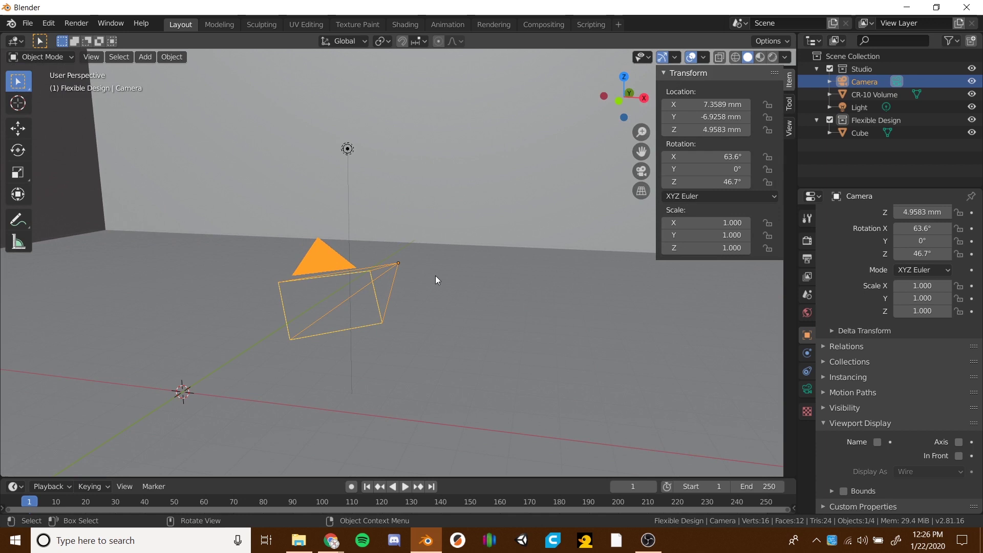
{"action": "scroll", "coordinate": [392, 285], "scroll_direction": "down", "scroll_amount": 3}
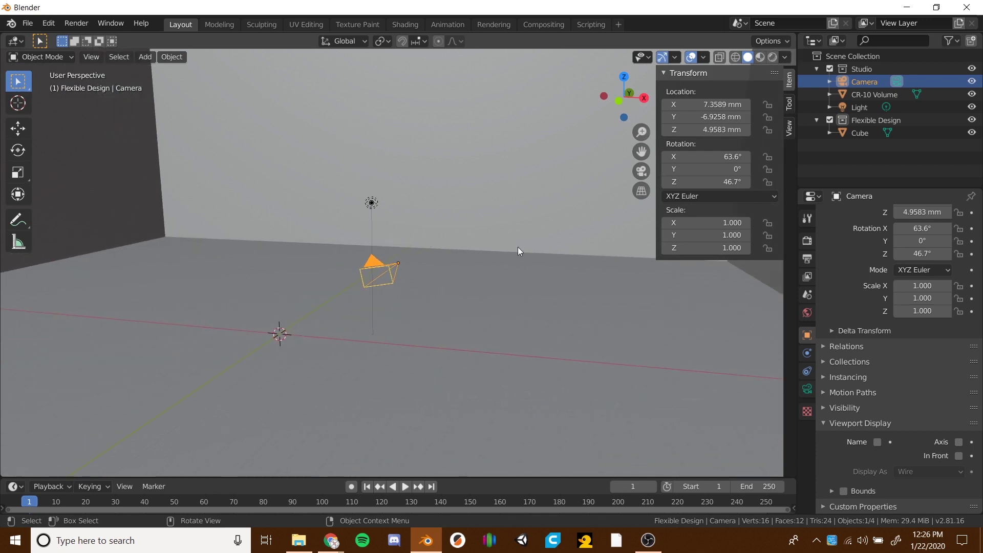
{"action": "left_click", "coordinate": [378, 270]}
Scale the camera up in two passes, first to 16.005 and then to 116.754
{"action": "key", "text": "s"}
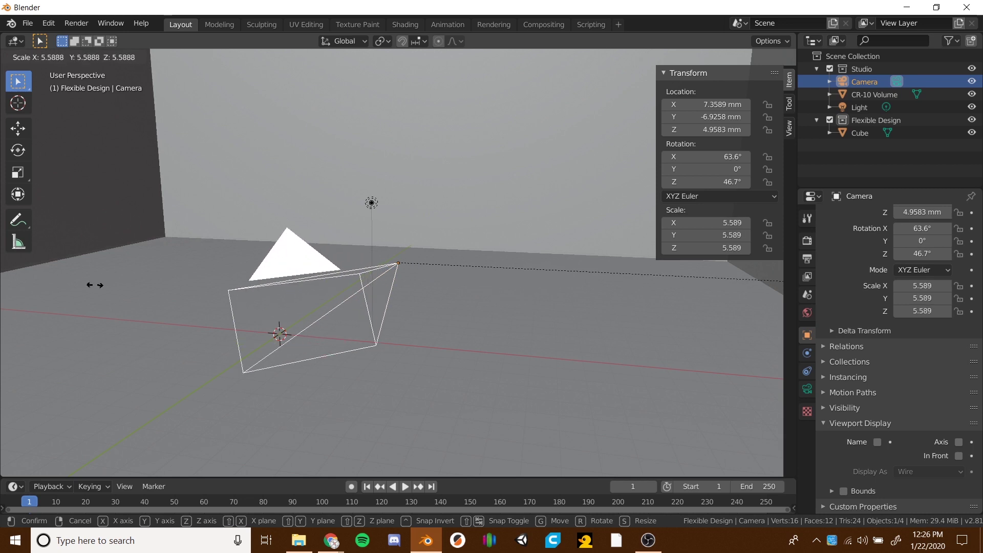
{"action": "left_click", "coordinate": [352, 302]}
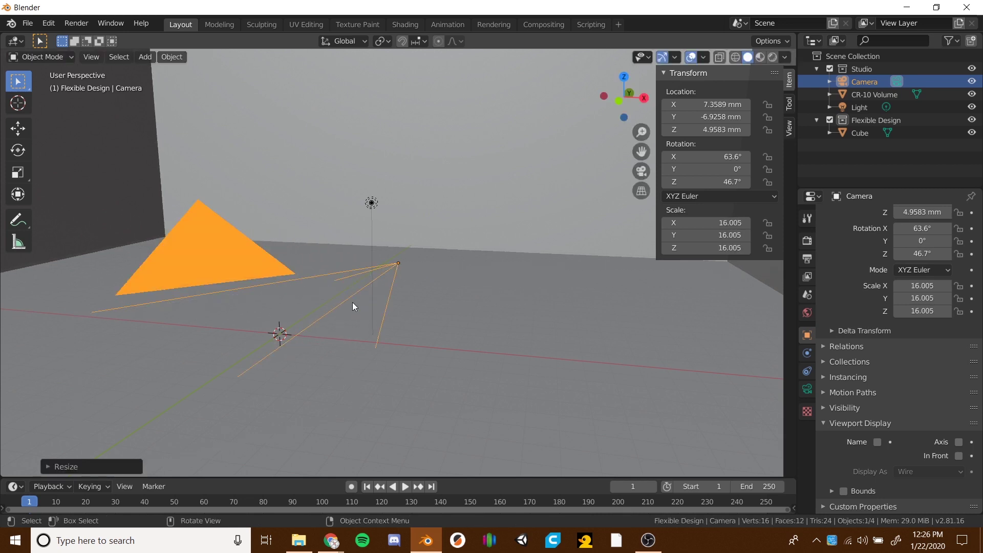
{"action": "scroll", "coordinate": [352, 302], "scroll_direction": "down", "scroll_amount": 4}
{"action": "scroll", "coordinate": [352, 302], "scroll_direction": "down", "scroll_amount": 3}
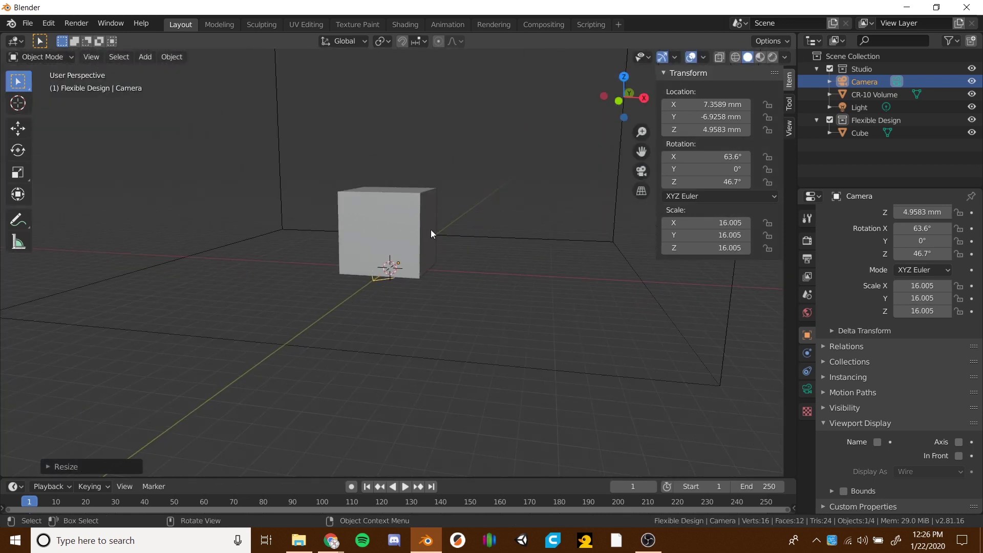
{"action": "key", "text": "s"}
{"action": "left_click", "coordinate": [2, 228]}
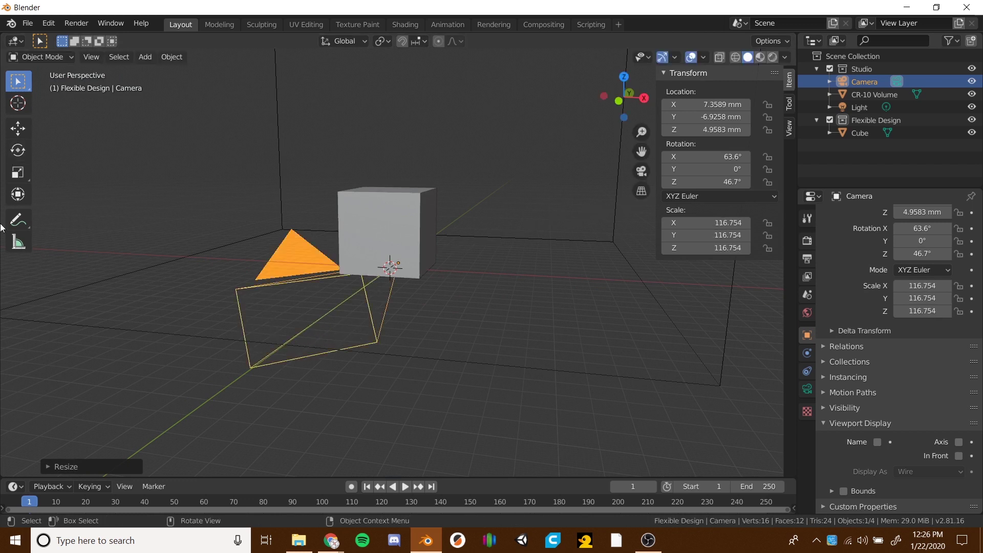
{"action": "scroll", "coordinate": [315, 290], "scroll_direction": "down", "scroll_amount": 5}
{"action": "middle_click_drag", "start_coordinate": [367, 285], "coordinate": [377, 317]}
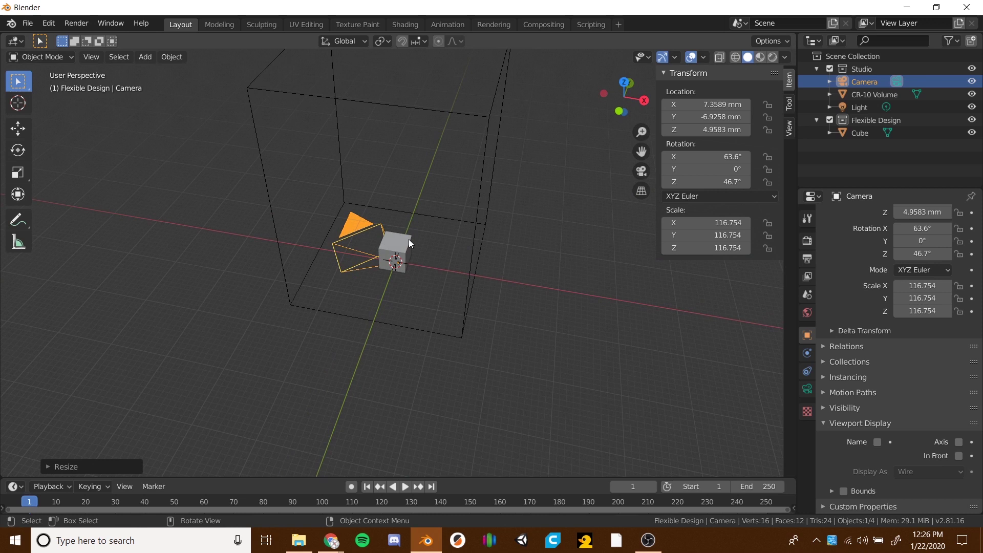
Move the camera back along Y to -263.55 mm and rotate it about Z to face the cube
{"action": "key", "text": "g"}
{"action": "key", "text": "y"}
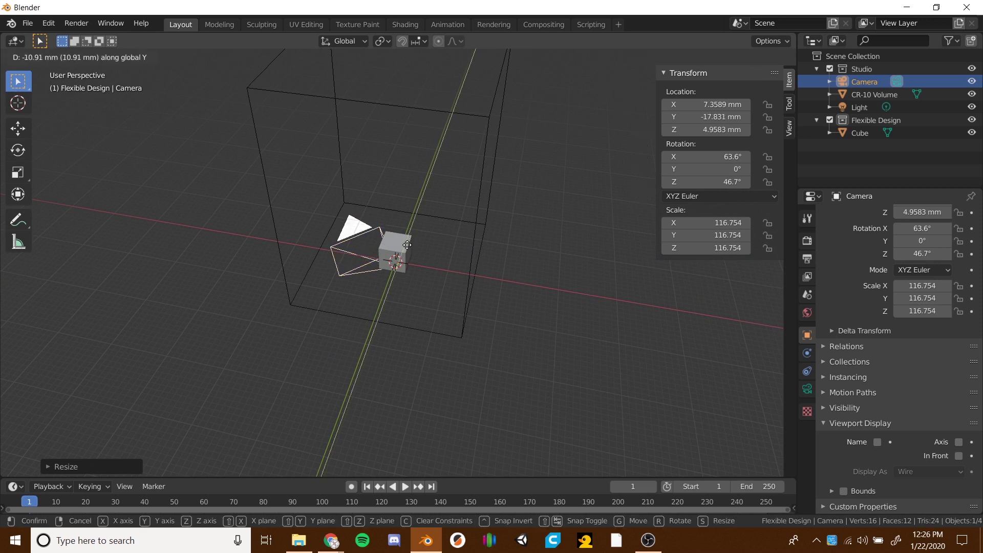
{"action": "left_click", "coordinate": [367, 352]}
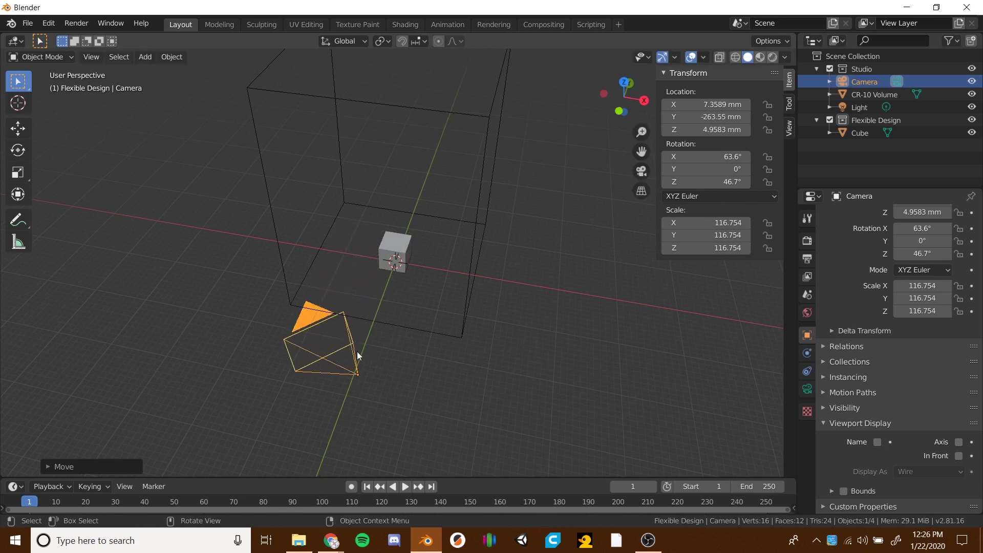
{"action": "key", "text": "r"}
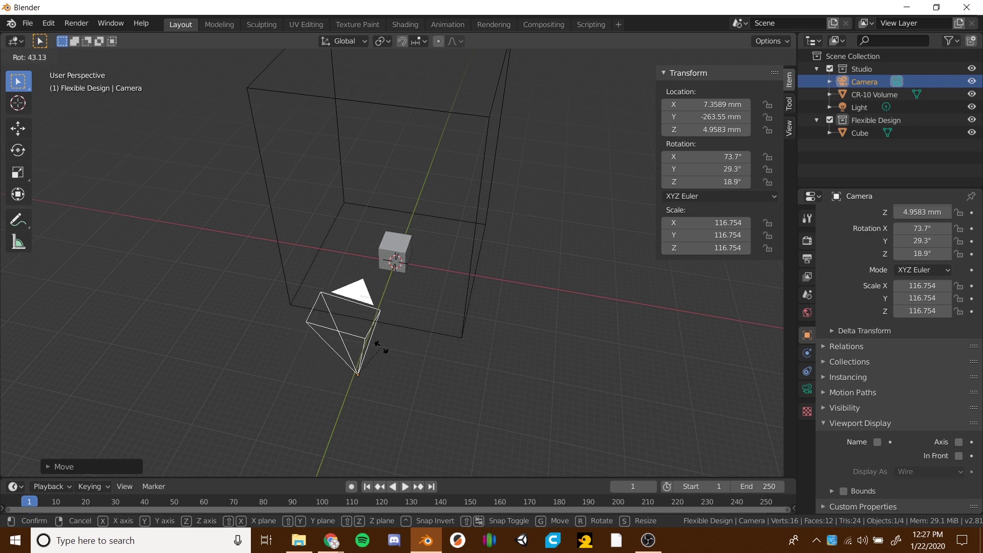
{"action": "key", "text": "z"}
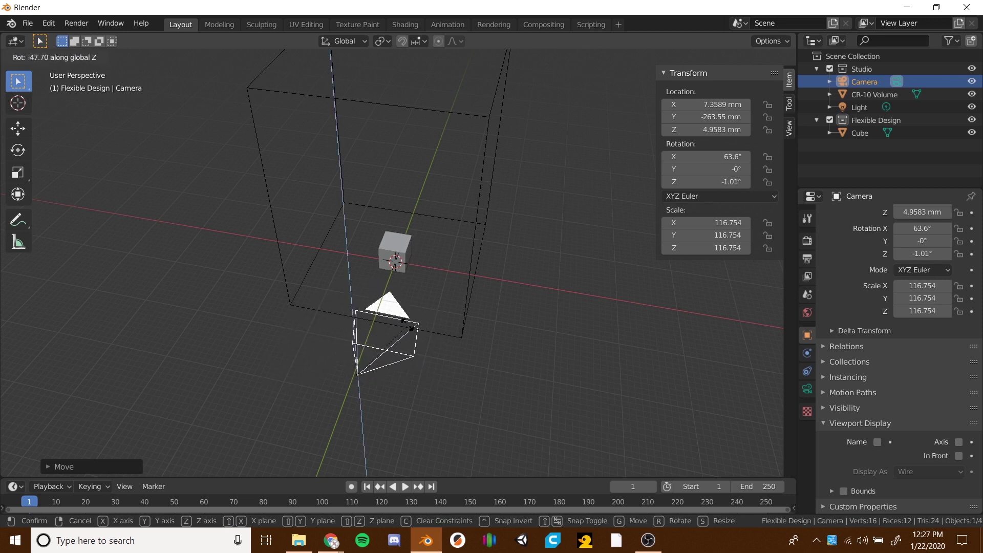
{"action": "left_click", "coordinate": [400, 319]}
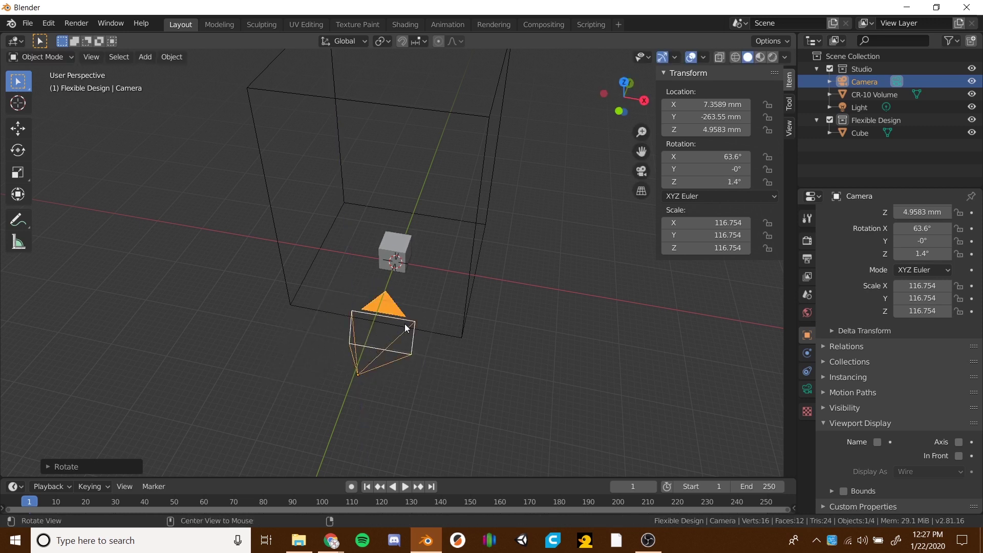
{"action": "middle_click_drag", "start_coordinate": [401, 319], "coordinate": [309, 275]}
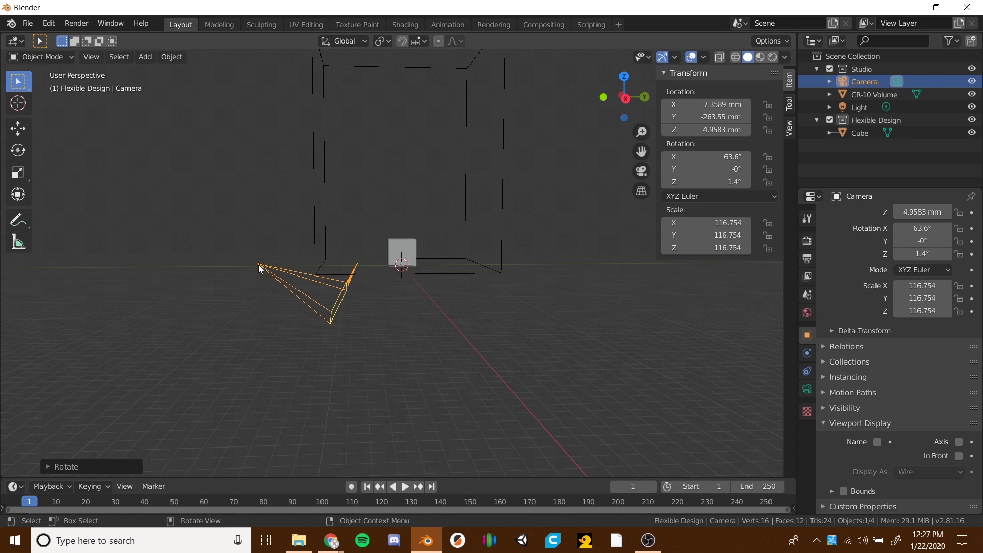
Raise the camera vertically to Z 157.04 mm above the cube
{"action": "key", "text": "g"}
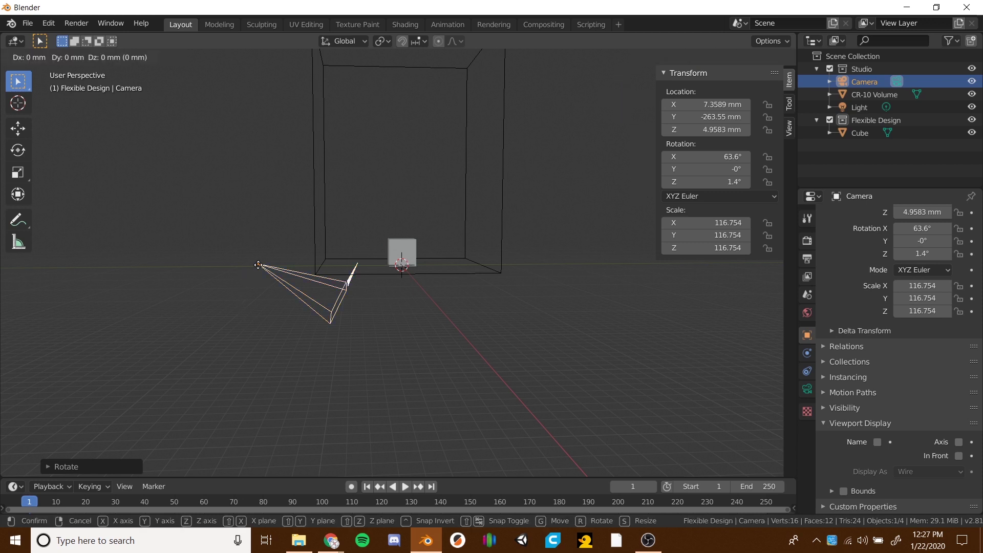
{"action": "key", "text": "z"}
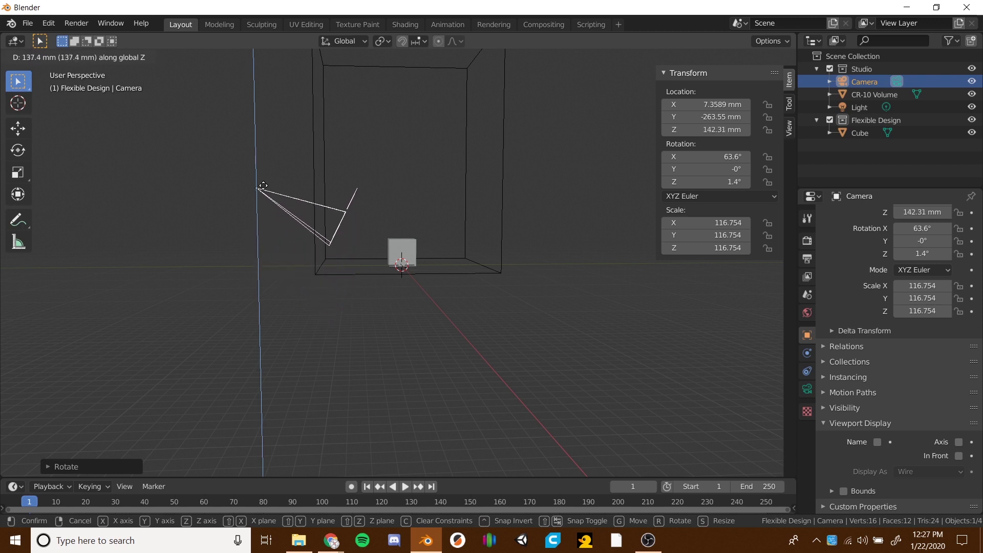
{"action": "left_click", "coordinate": [266, 184]}
{"action": "middle_click_drag", "start_coordinate": [273, 264], "coordinate": [401, 278]}
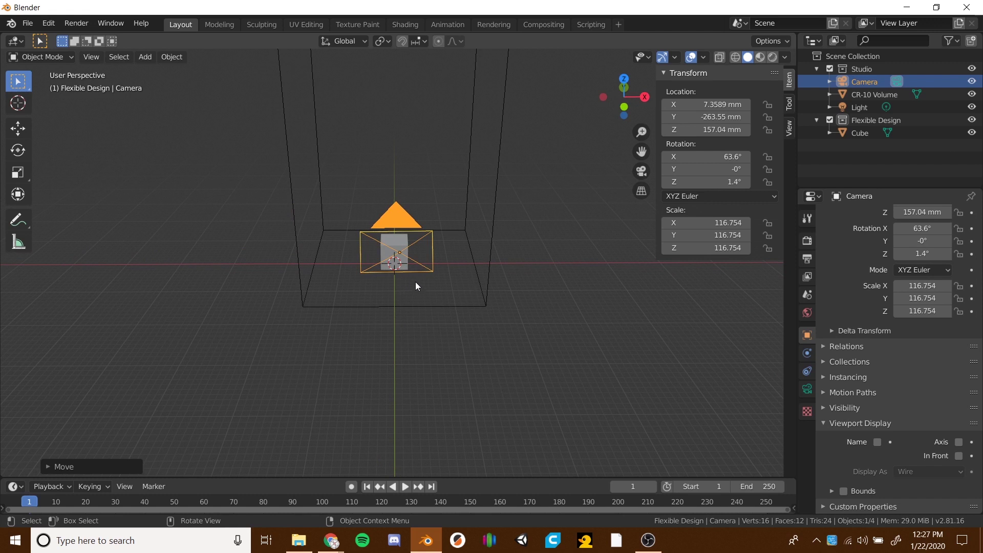
{"action": "key", "text": "KP_0"}
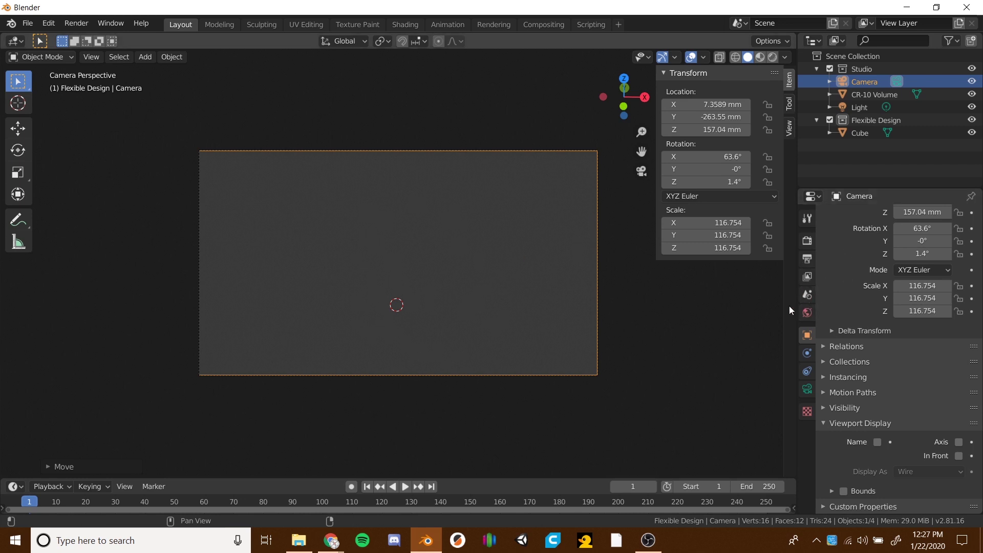
{"action": "key", "text": "KP_1"}
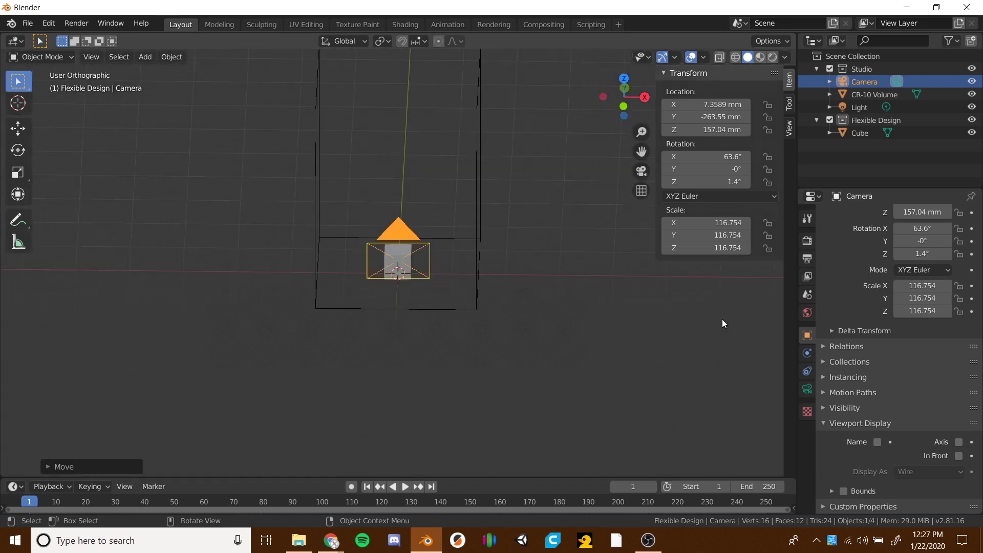
{"action": "scroll", "coordinate": [391, 308], "scroll_direction": "up", "scroll_amount": 3}
{"action": "middle_click_drag", "start_coordinate": [389, 304], "coordinate": [431, 286]}
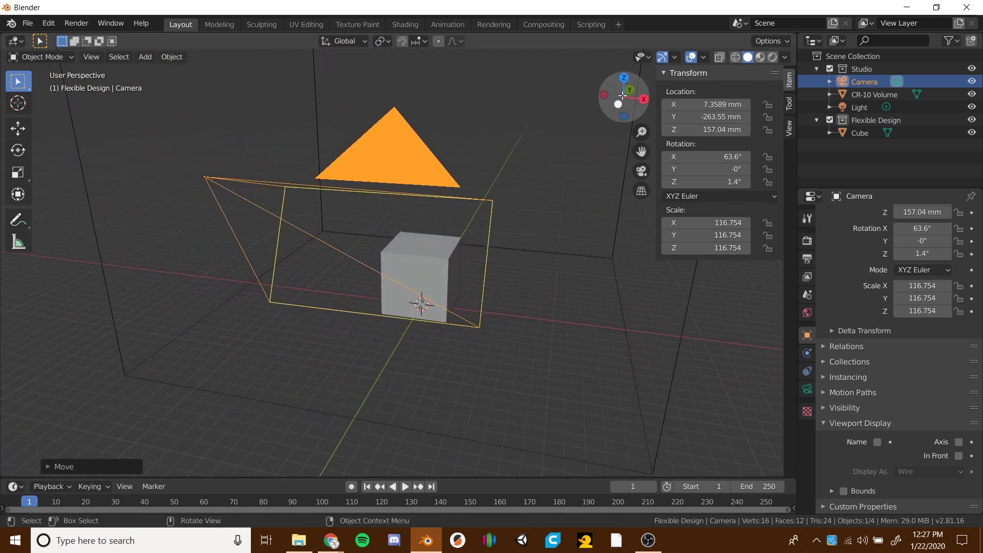
{"action": "mouse_move", "coordinate": [629, 103]}
{"action": "left_mouse_down"}
{"action": "mouse_move", "coordinate": [609, 107]}
{"action": "mouse_move", "coordinate": [621, 105]}
{"action": "left_mouse_up"}
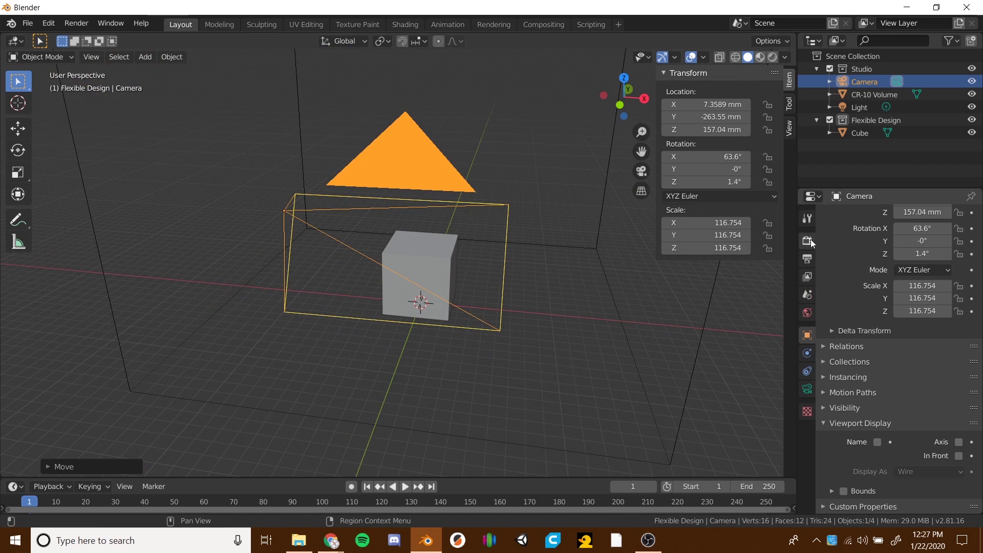
Set the camera's Clip Start to 1 mm and Clip End to 2000 mm, then check the camera view
{"action": "left_click", "coordinate": [807, 390]}
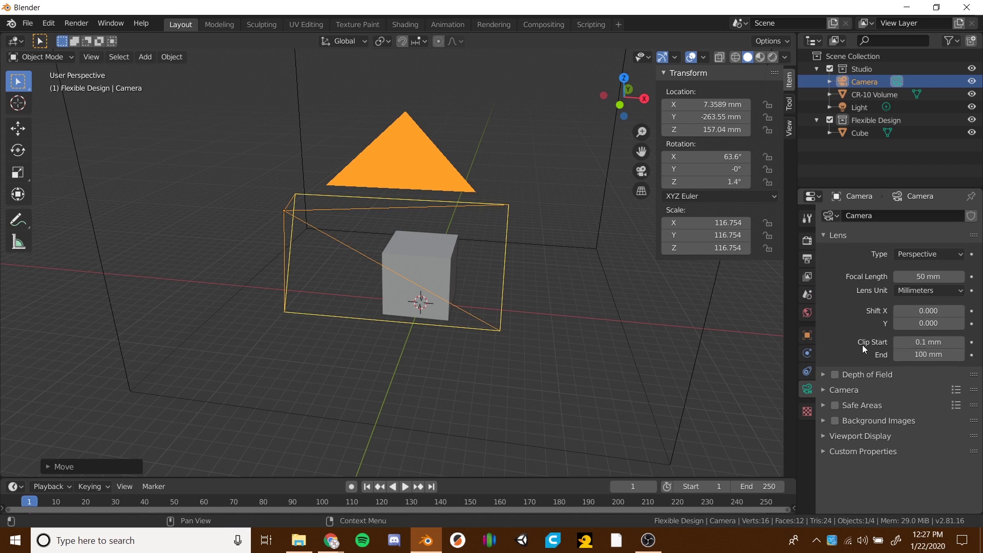
{"action": "left_click", "coordinate": [938, 343]}
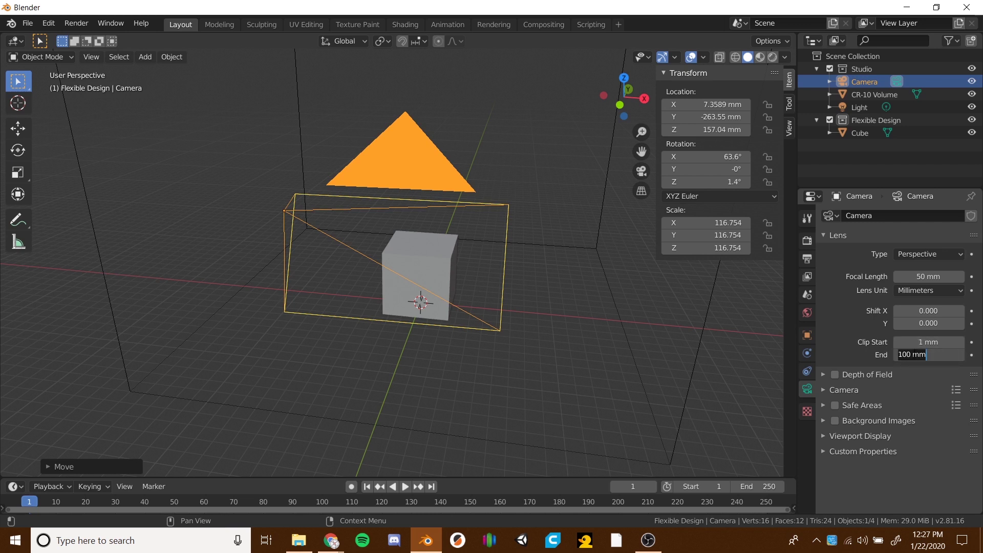
{"action": "key", "text": "Return"}
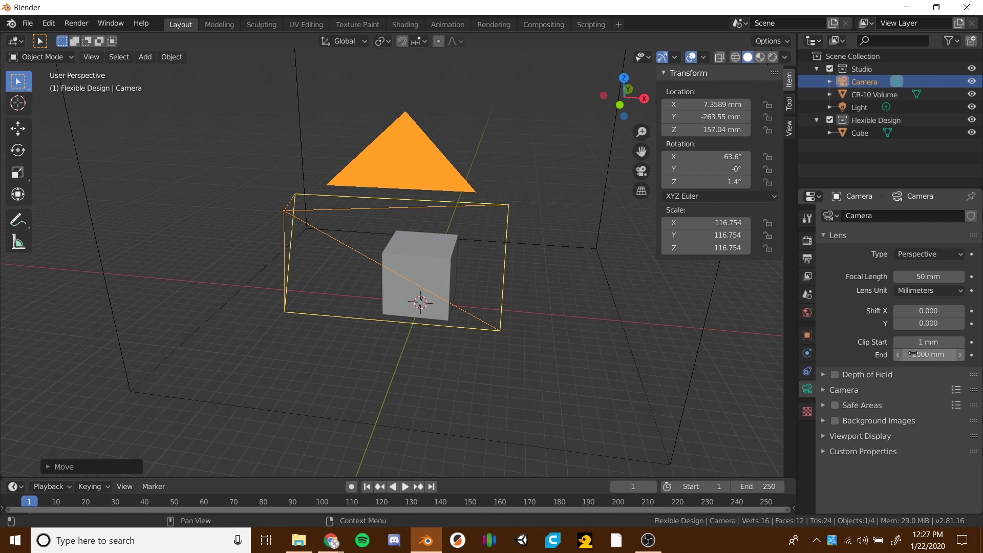
{"action": "key", "text": "KP_0"}
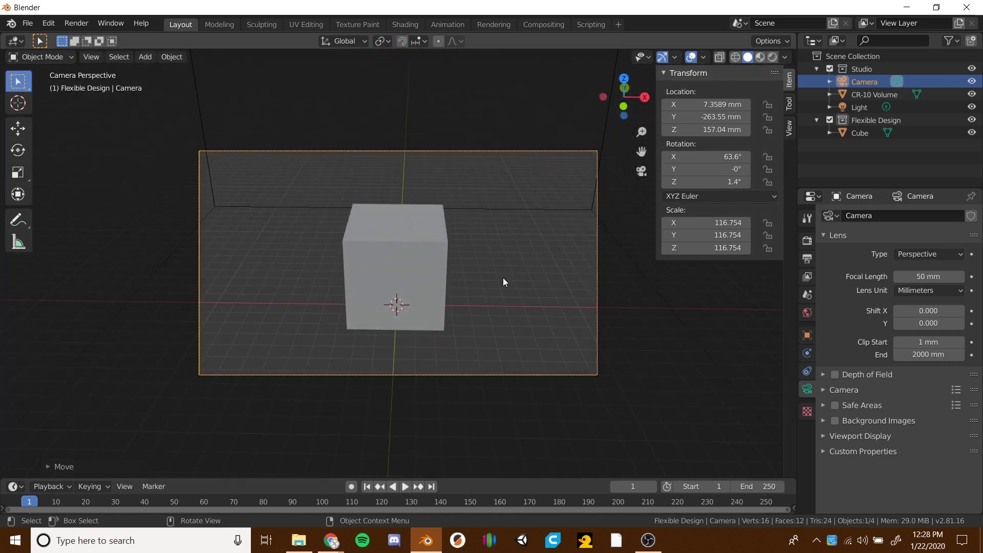
{"action": "middle_click_drag", "start_coordinate": [450, 290], "coordinate": [491, 277]}
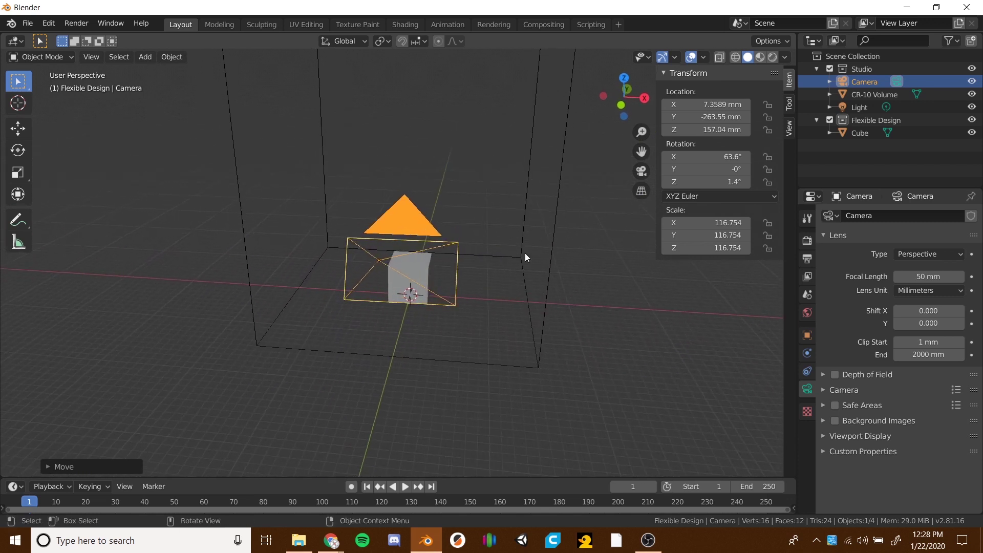
{"action": "left_click", "coordinate": [862, 108]}
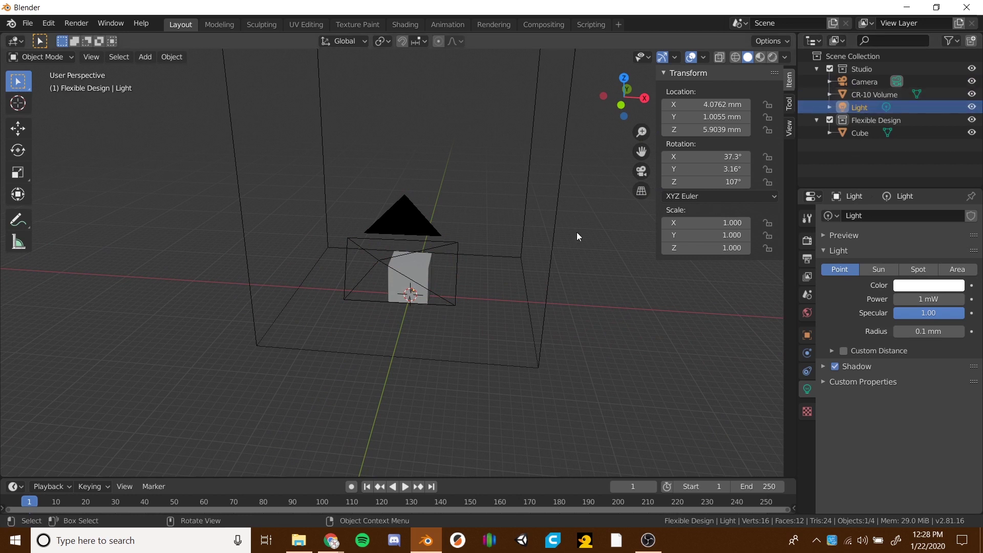
Frame the view on the light and move it straight up along Z
{"action": "middle_click_drag", "start_coordinate": [539, 275], "coordinate": [392, 291]}
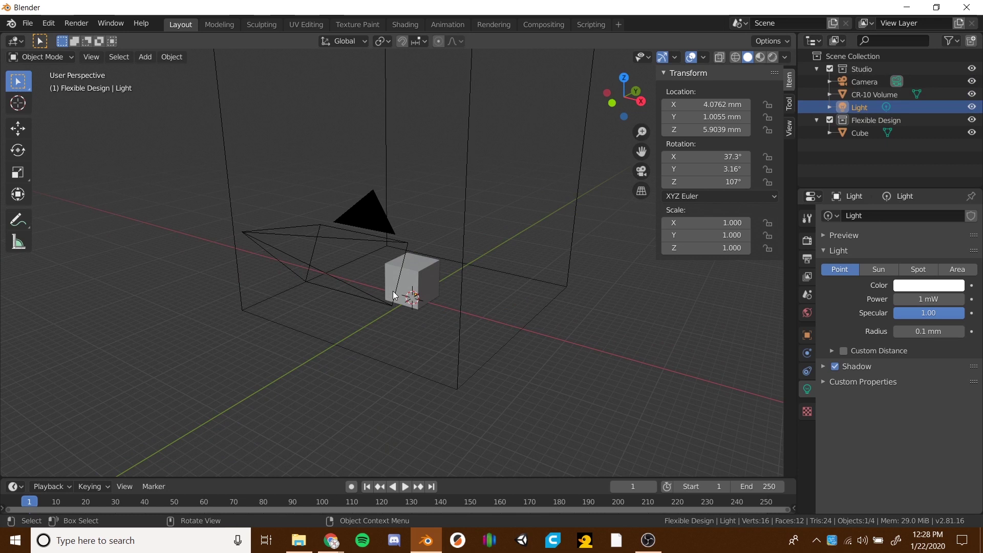
{"action": "key", "text": "KP_Decimal"}
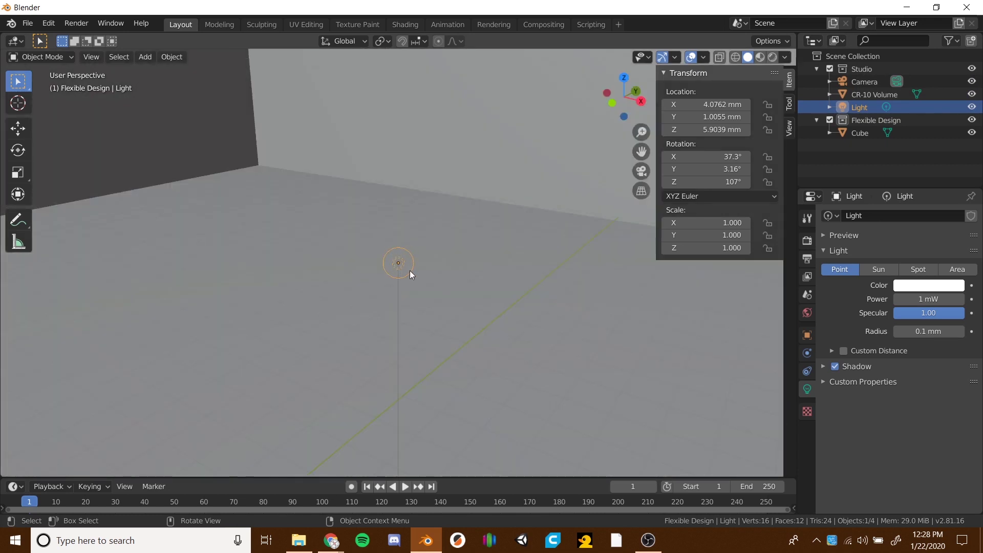
{"action": "scroll", "coordinate": [380, 294], "scroll_direction": "down", "scroll_amount": 3}
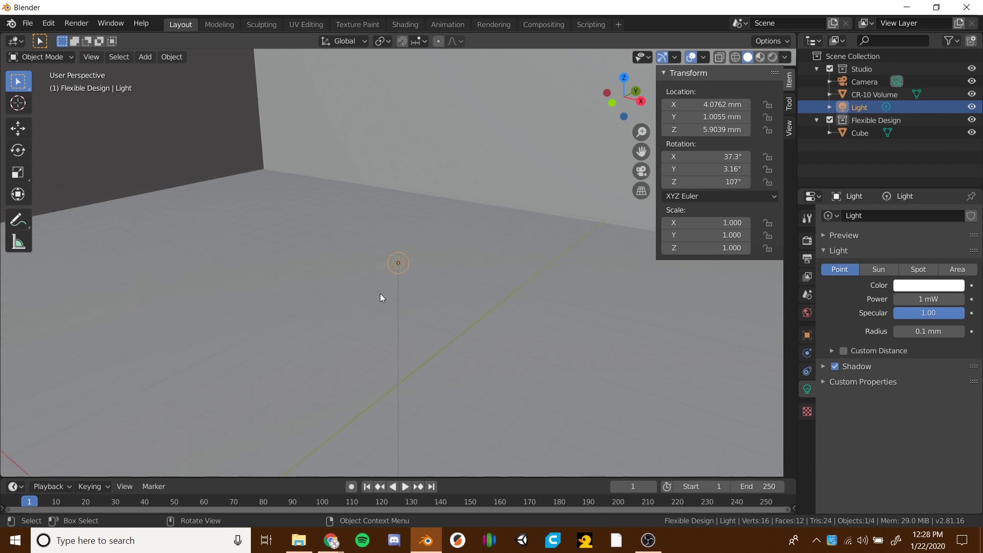
{"action": "key", "text": "KP_0"}
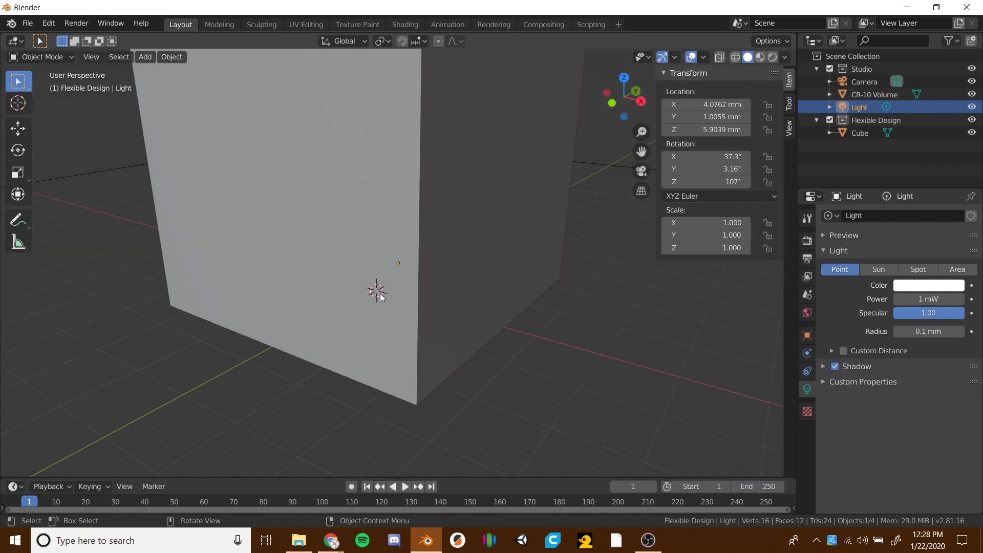
{"action": "key", "text": "KP_0"}
{"action": "scroll", "coordinate": [380, 294], "scroll_direction": "up", "scroll_amount": 2}
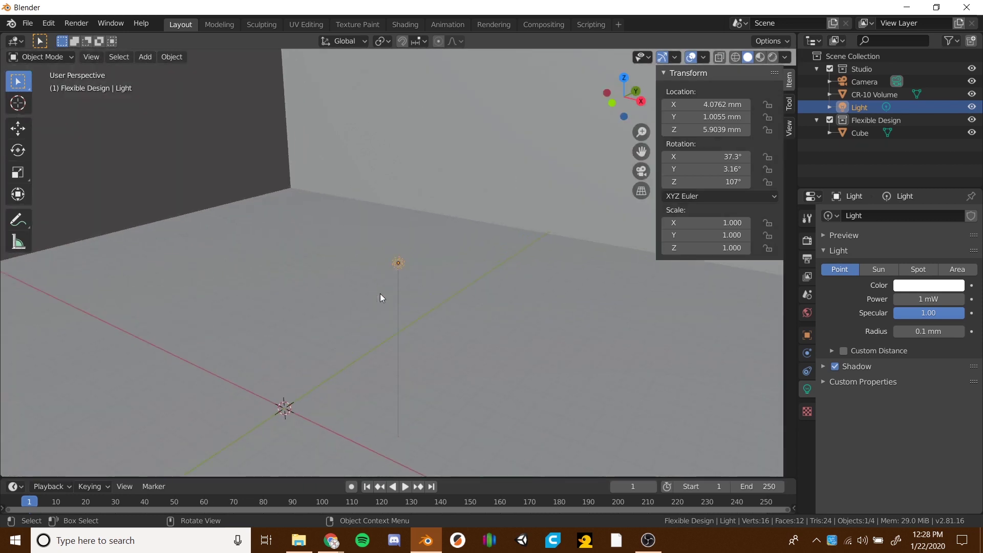
{"action": "middle_click_drag", "start_coordinate": [379, 294], "coordinate": [414, 287]}
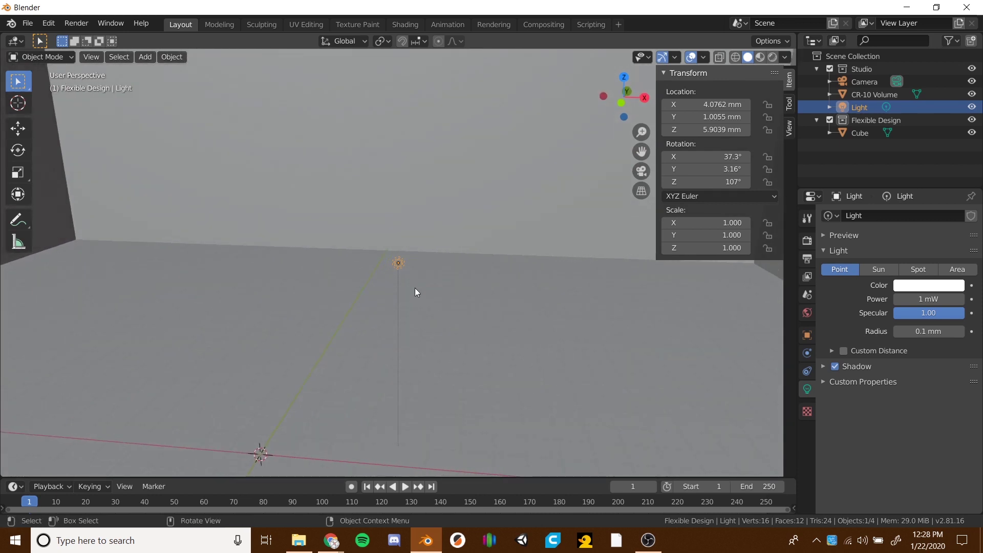
{"action": "scroll", "coordinate": [415, 288], "scroll_direction": "down", "scroll_amount": 3}
{"action": "scroll", "coordinate": [415, 287], "scroll_direction": "down", "scroll_amount": 5}
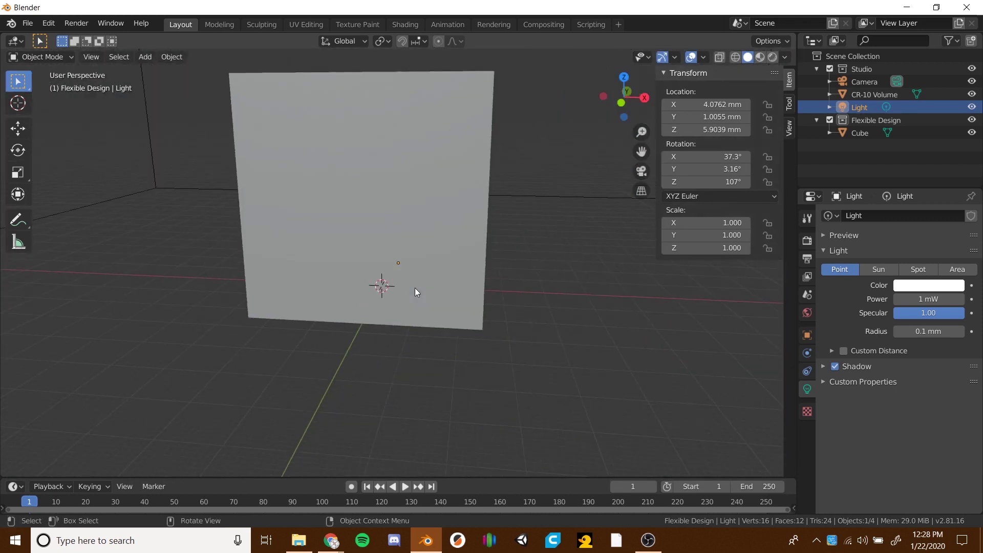
{"action": "middle_click_drag", "start_coordinate": [415, 288], "coordinate": [407, 284]}
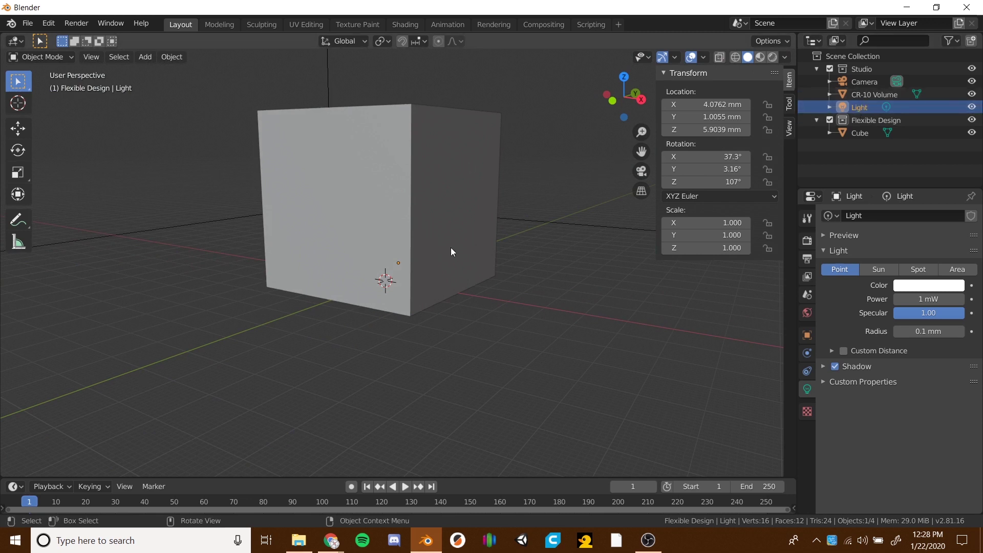
{"action": "key", "text": "g"}
{"action": "key", "text": "z"}
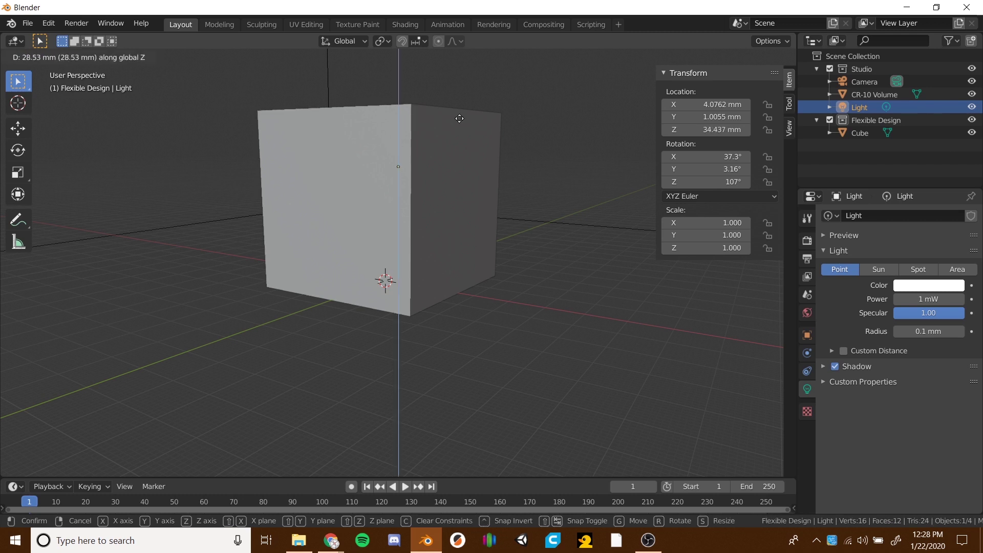
{"action": "left_click", "coordinate": [467, 61]}
{"action": "scroll", "coordinate": [449, 206], "scroll_direction": "down", "scroll_amount": 4}
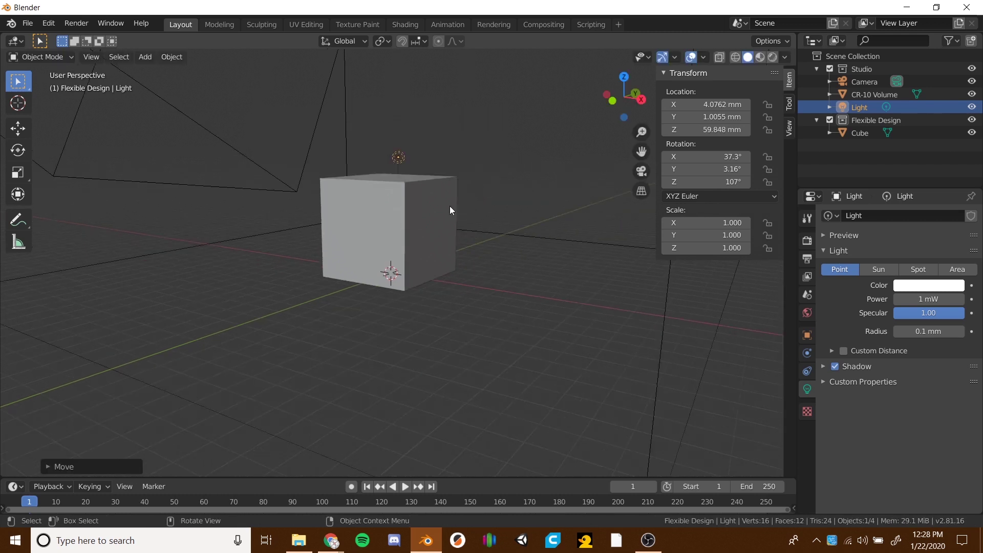
{"action": "middle_click_drag", "start_coordinate": [450, 206], "coordinate": [452, 444]}
{"action": "scroll", "coordinate": [437, 321], "scroll_direction": "down", "scroll_amount": 3}
{"action": "scroll", "coordinate": [448, 429], "scroll_direction": "down", "scroll_amount": 3}
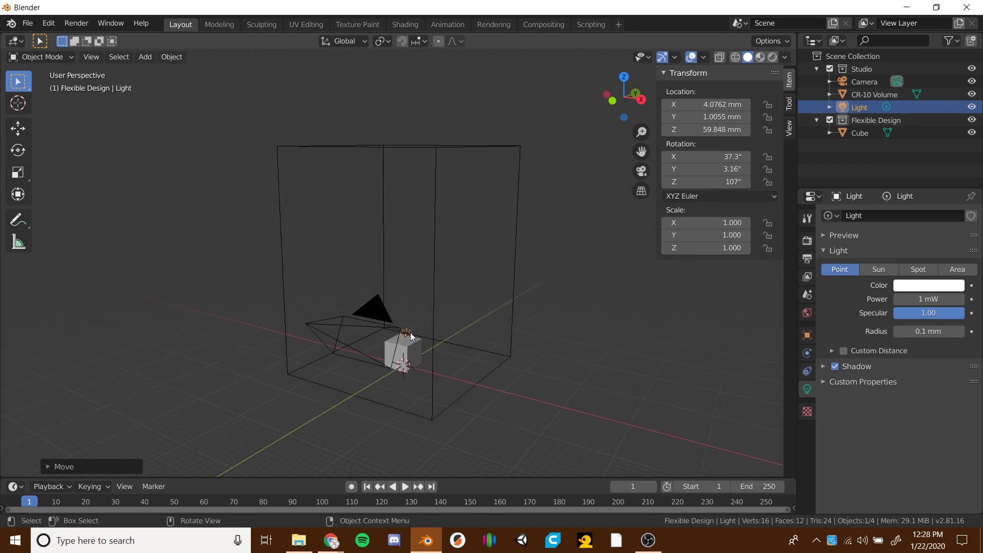
Raise the light further to Z 400.86 mm, near the top of the CR-10 Volume box
{"action": "key", "text": "g"}
{"action": "key", "text": "z"}
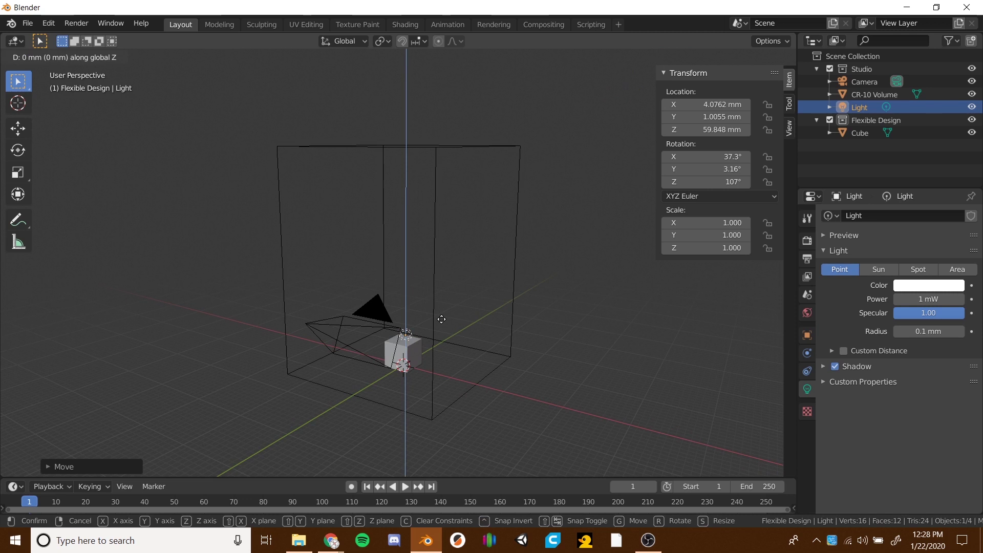
{"action": "left_click", "coordinate": [435, 130]}
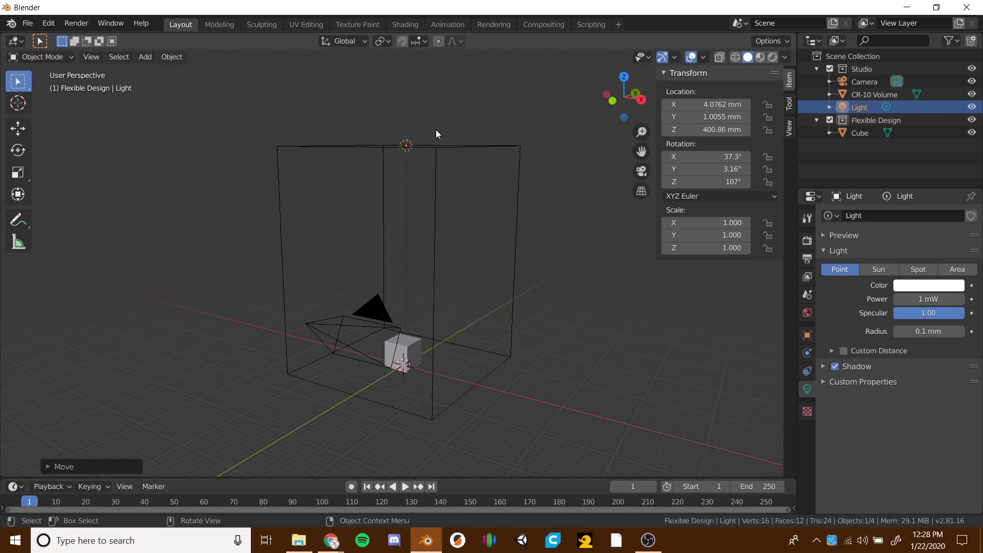
{"action": "middle_click_drag", "start_coordinate": [414, 264], "coordinate": [446, 263]}
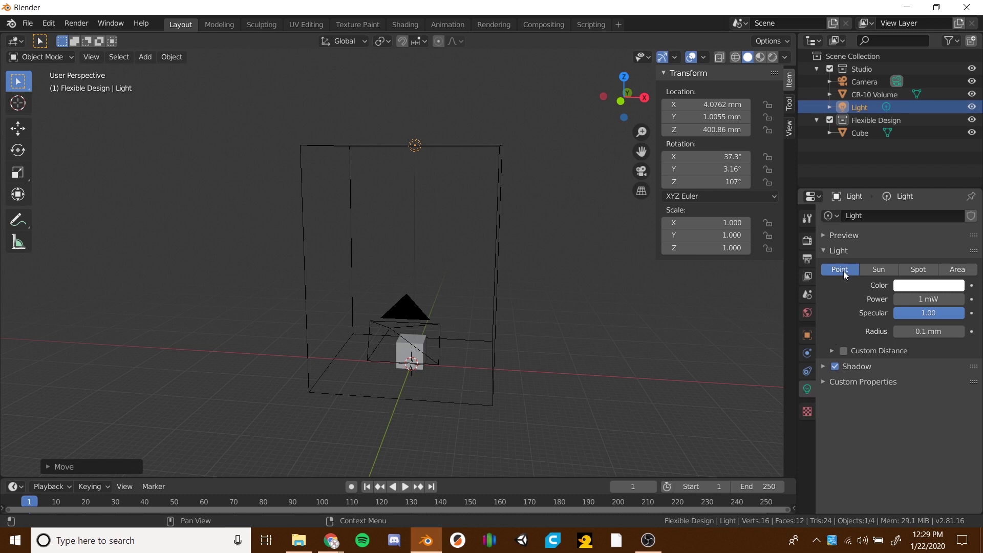
{"action": "left_click", "coordinate": [887, 269]}
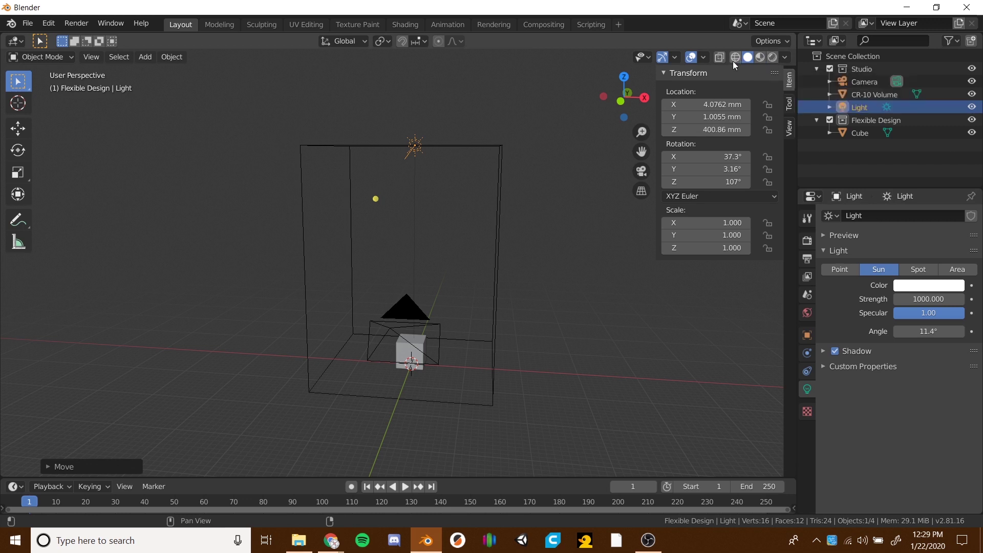
Preview in Rendered shading and aim the sun down at the cube (X -5.1°, Y 12.5°, Z 110°)
{"action": "left_click", "coordinate": [773, 58]}
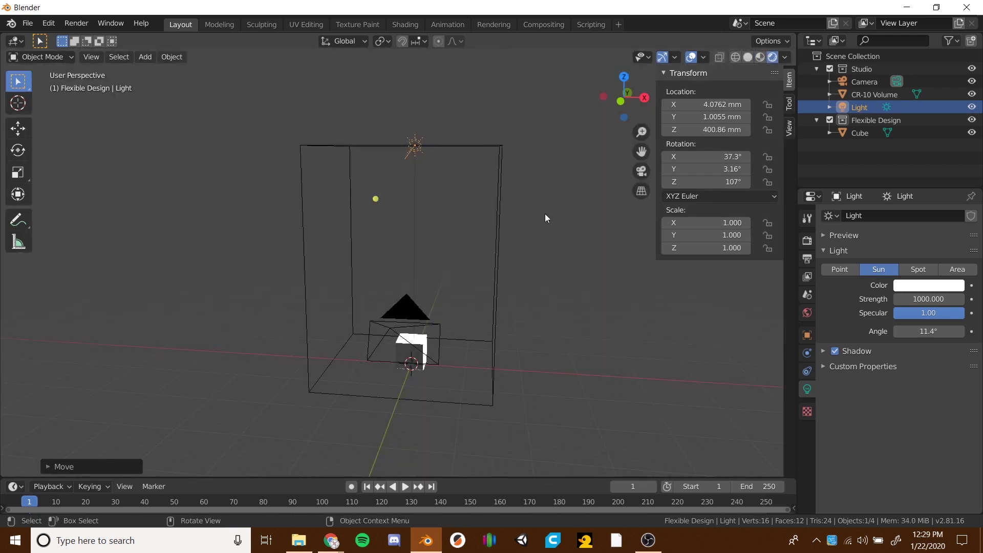
{"action": "mouse_move", "coordinate": [493, 329]}
{"action": "middle_mouse_down"}
{"action": "mouse_move", "coordinate": [486, 323]}
{"action": "mouse_move", "coordinate": [496, 328]}
{"action": "middle_mouse_up"}
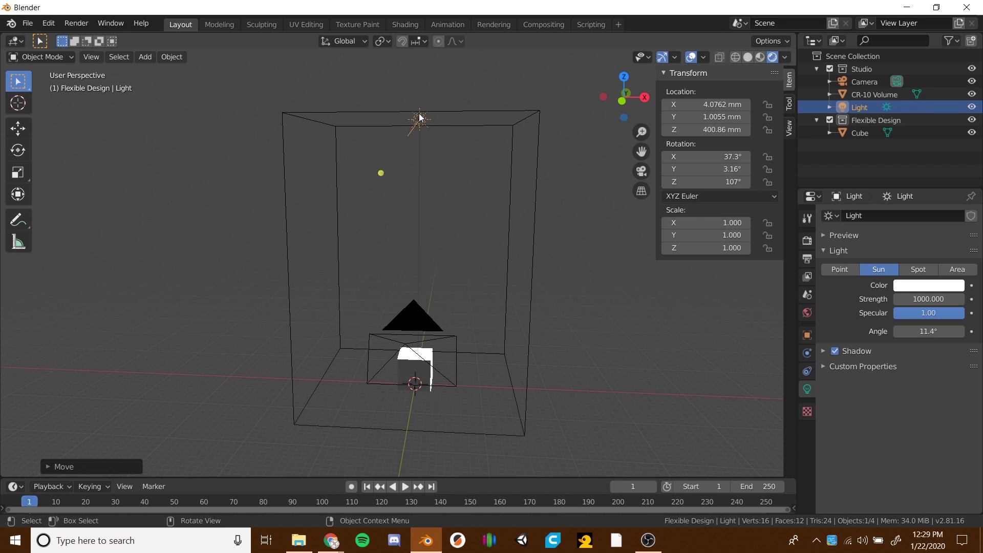
{"action": "left_click_drag", "start_coordinate": [380, 173], "coordinate": [431, 203]}
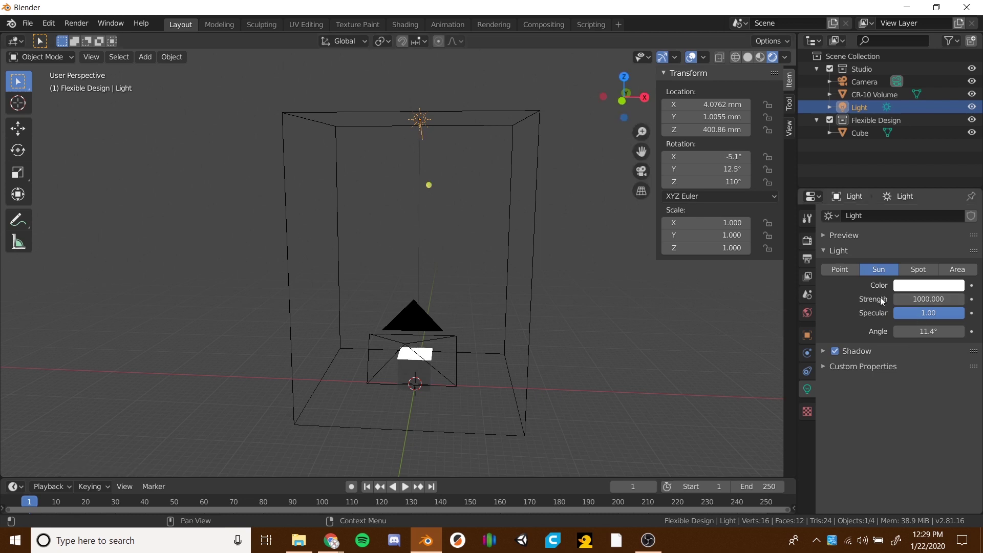
{"action": "left_click", "coordinate": [928, 300]}
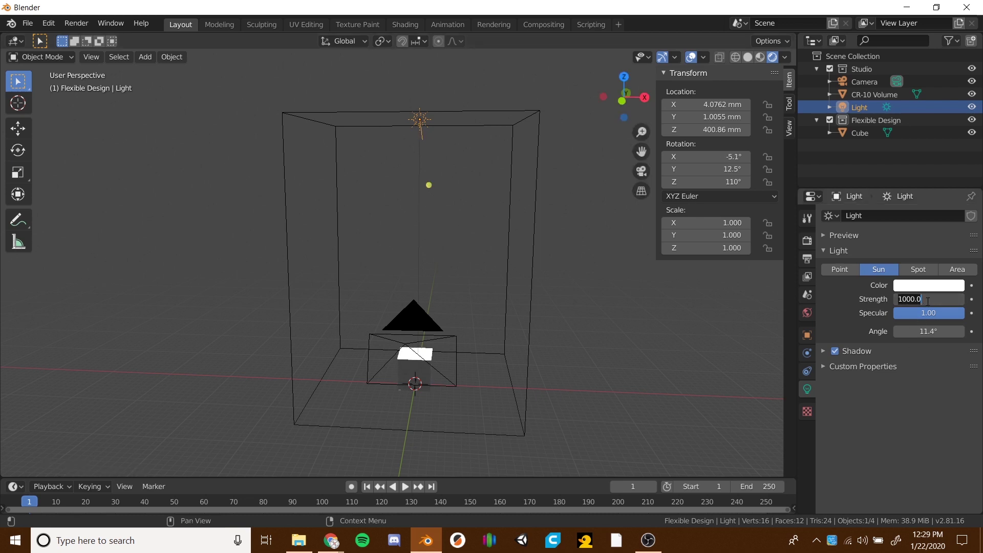
{"action": "type", "text": "10"}
{"action": "key", "text": "Return"}
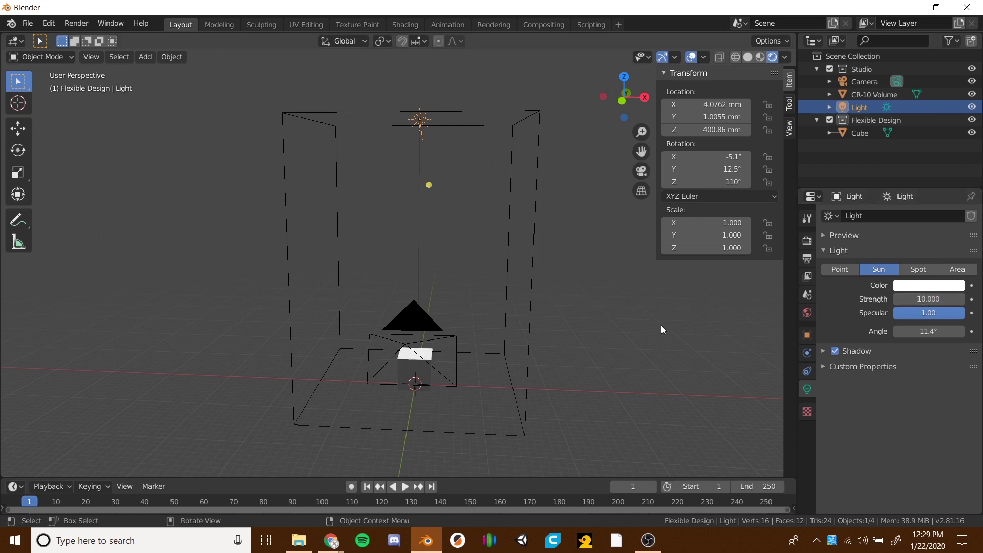
{"action": "middle_click_drag", "start_coordinate": [581, 318], "coordinate": [394, 234]}
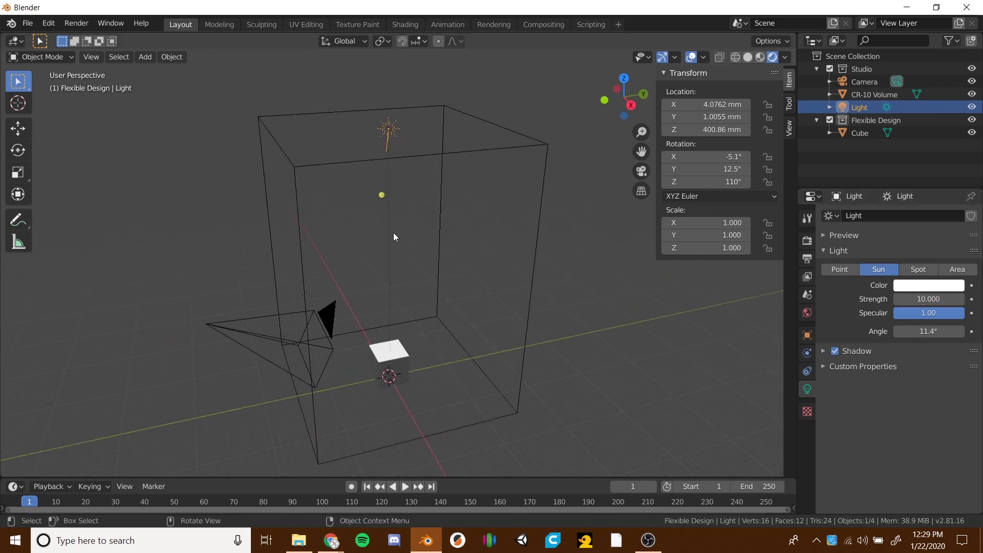
{"action": "key", "text": "r"}
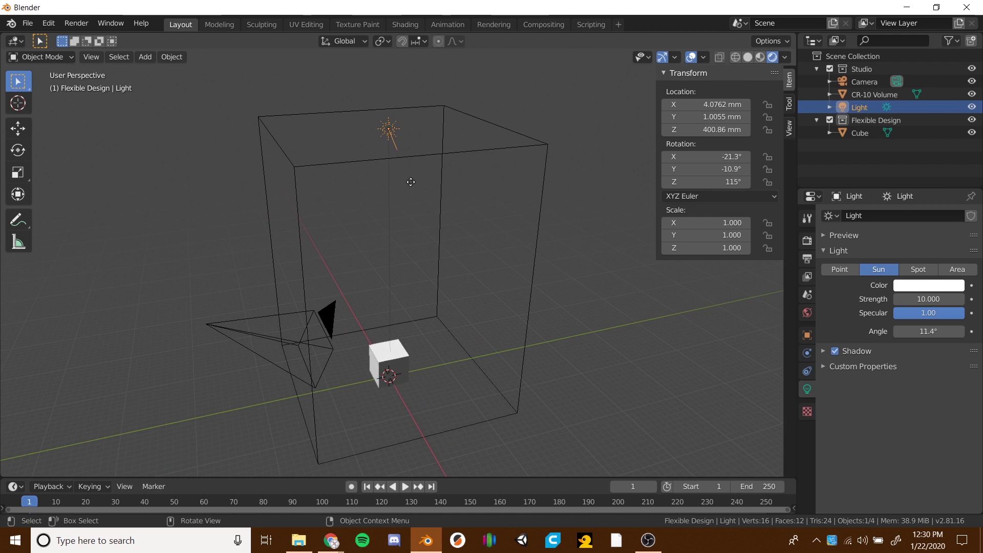
{"action": "left_click", "coordinate": [417, 181]}
{"action": "middle_click_drag", "start_coordinate": [404, 207], "coordinate": [481, 199]}
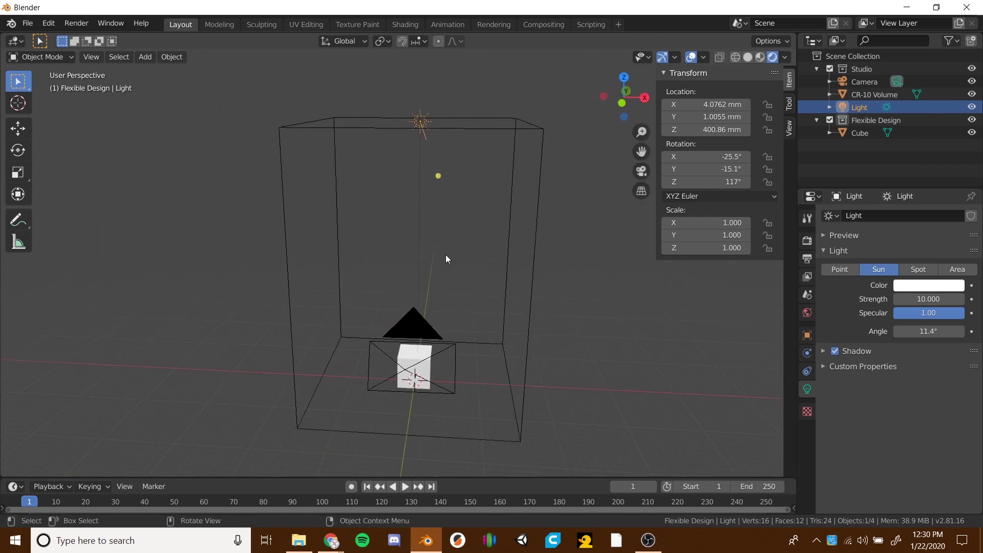
{"action": "scroll", "coordinate": [446, 254], "scroll_direction": "up", "scroll_amount": 4}
{"action": "middle_click_drag", "start_coordinate": [446, 254], "coordinate": [347, 176], "text": "shift"}
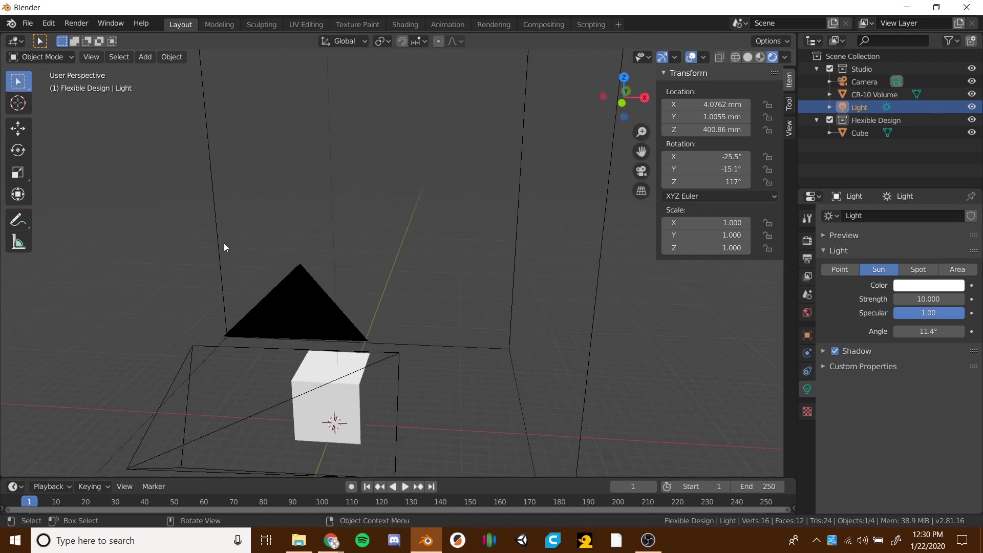
{"action": "key", "text": "Home"}
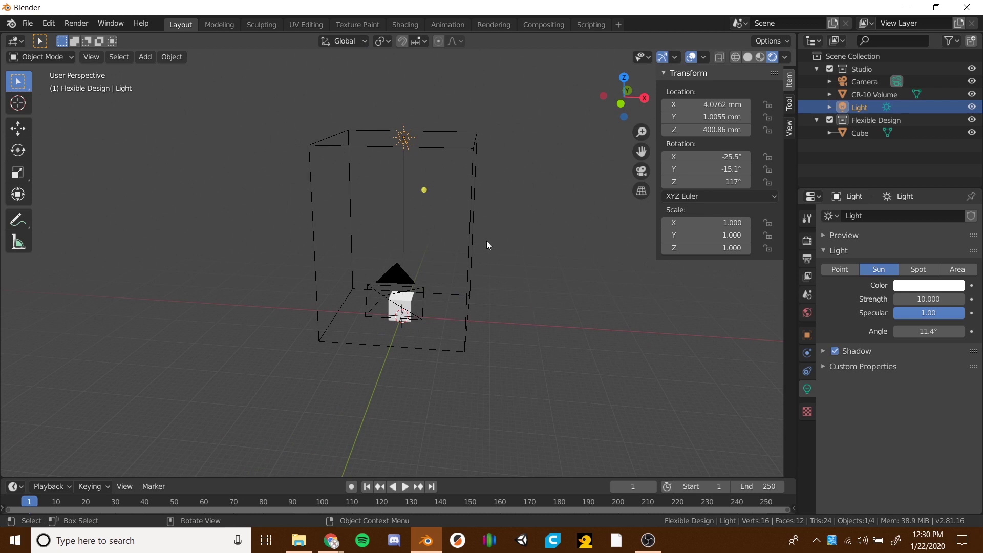
{"action": "scroll", "coordinate": [489, 241], "scroll_direction": "up", "scroll_amount": 2}
{"action": "middle_click_drag", "start_coordinate": [489, 242], "coordinate": [463, 266], "text": "shift"}
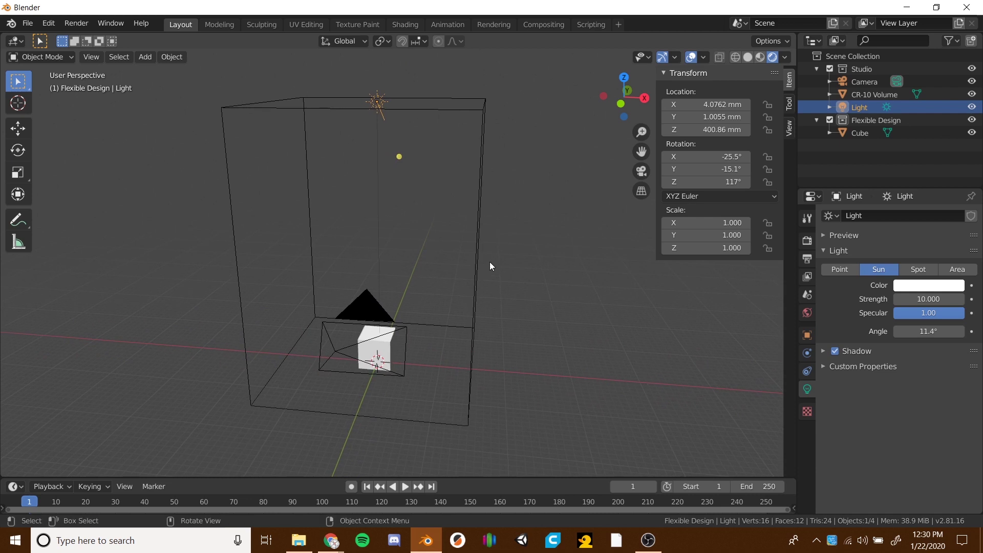
{"action": "middle_click_drag", "start_coordinate": [509, 245], "coordinate": [468, 228]}
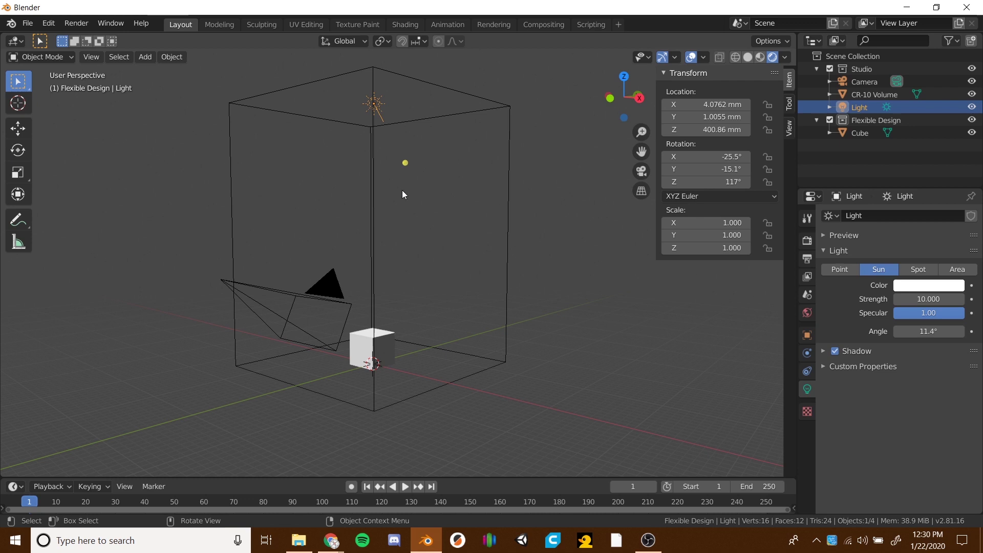
Save the studio scene as Blender's default startup file via File > Defaults > Save Startup File
{"action": "left_click", "coordinate": [32, 23]}
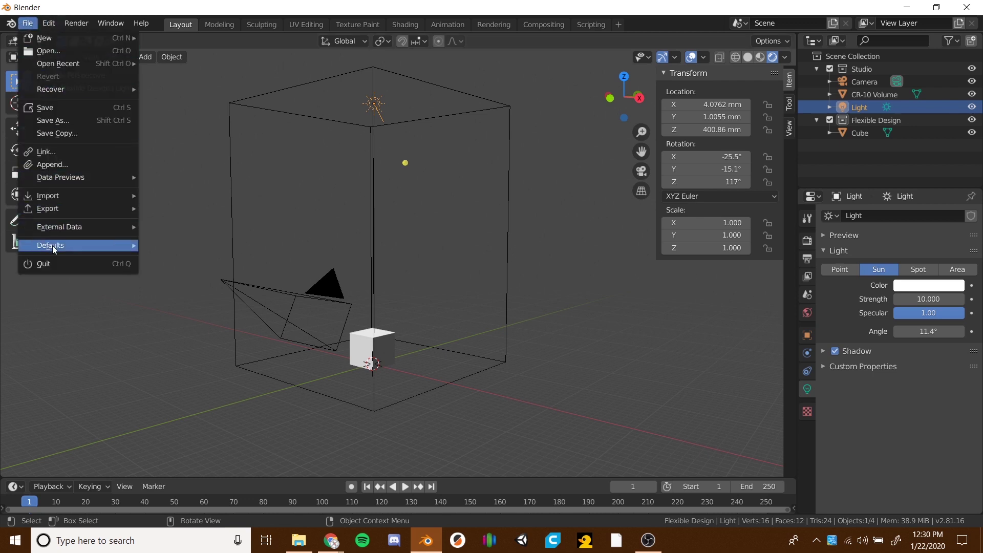
{"action": "mouse_move", "coordinate": [51, 244]}
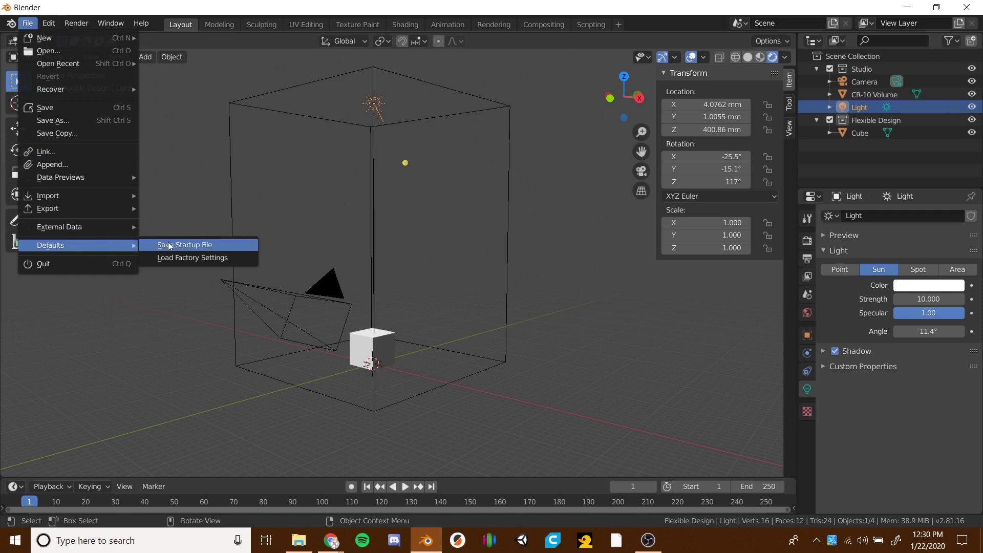
{"action": "left_click", "coordinate": [197, 244]}
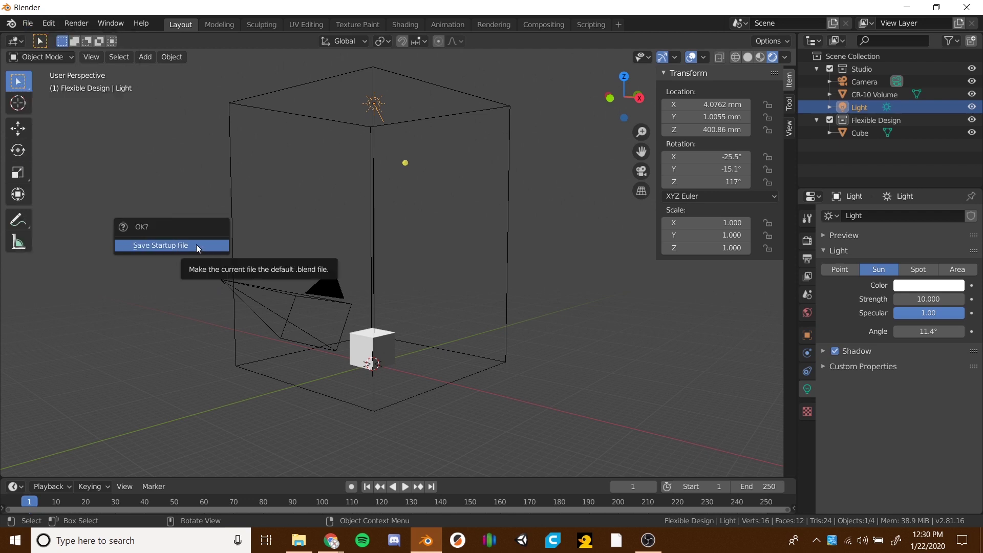
{"action": "left_click", "coordinate": [149, 244]}
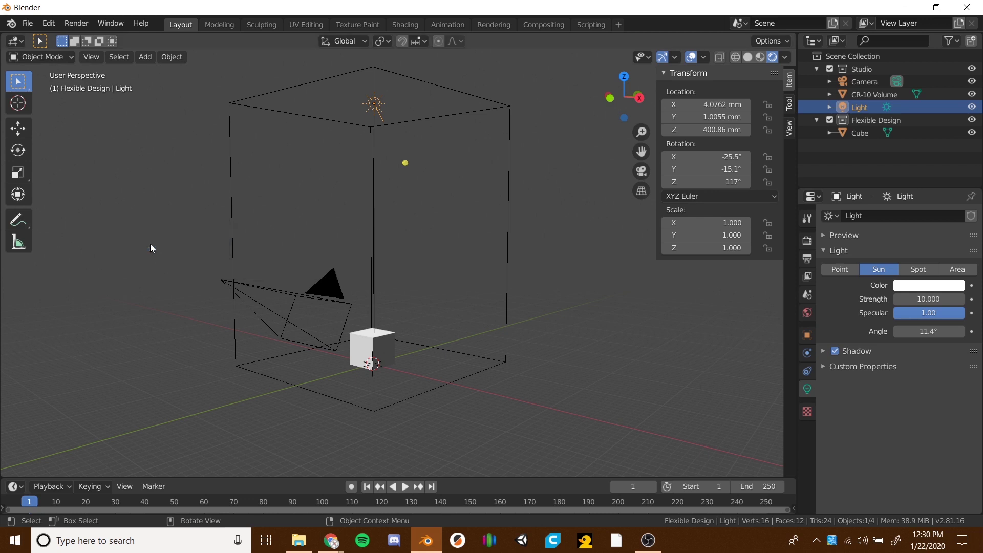
{"action": "middle_click_drag", "start_coordinate": [370, 289], "coordinate": [401, 286]}
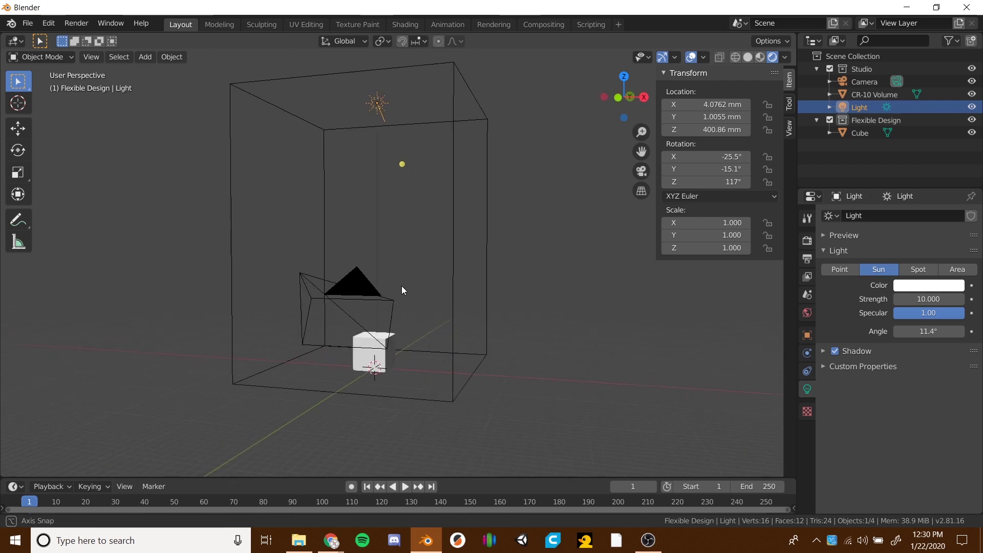
Select the Cube in the Outliner and orbit the view around it
{"action": "left_click", "coordinate": [865, 133]}
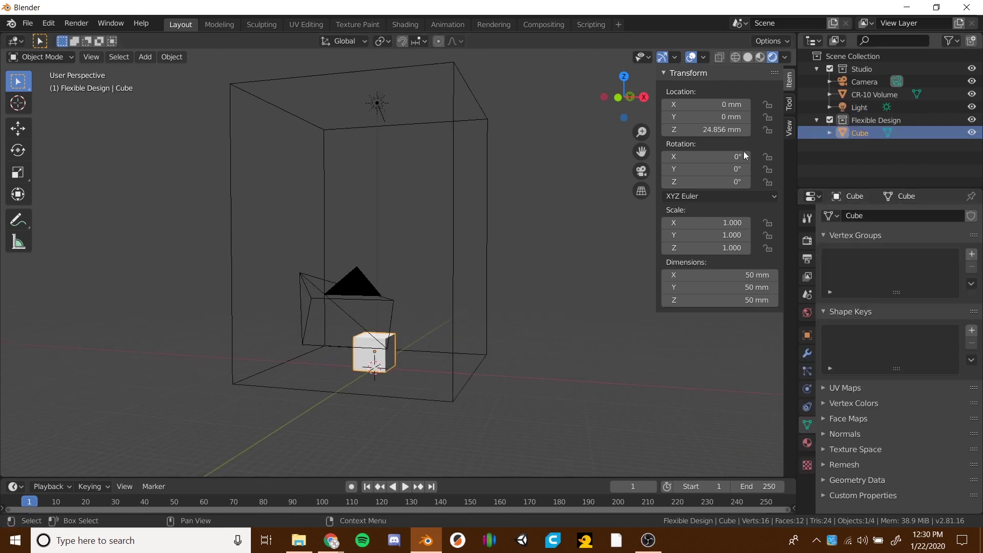
{"action": "middle_click_drag", "start_coordinate": [333, 266], "coordinate": [380, 330]}
{"action": "scroll", "coordinate": [367, 325], "scroll_direction": "up", "scroll_amount": 2}
{"action": "scroll", "coordinate": [368, 336], "scroll_direction": "down", "scroll_amount": 3}
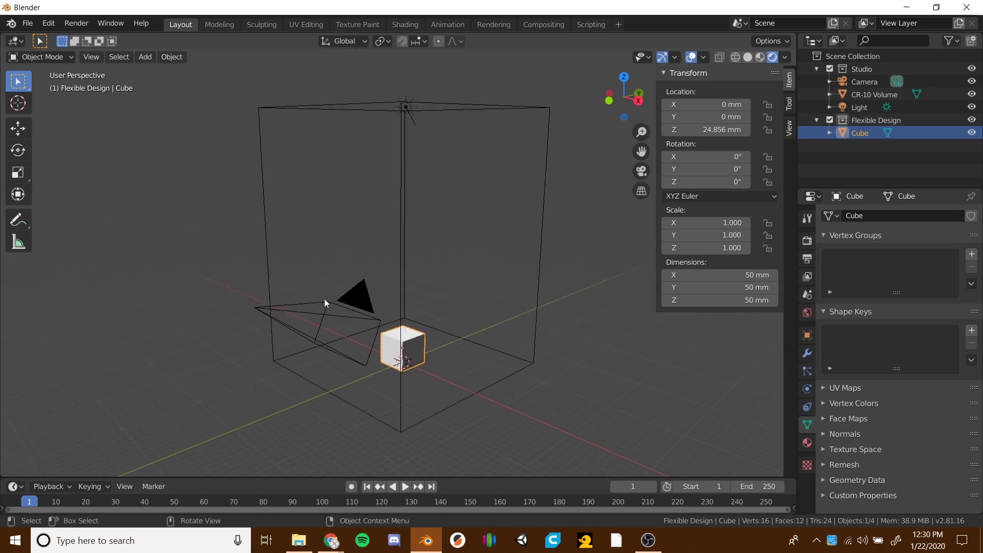
{"action": "middle_click_drag", "start_coordinate": [370, 178], "coordinate": [419, 325]}
{"action": "scroll", "coordinate": [443, 306], "scroll_direction": "up", "scroll_amount": 3}
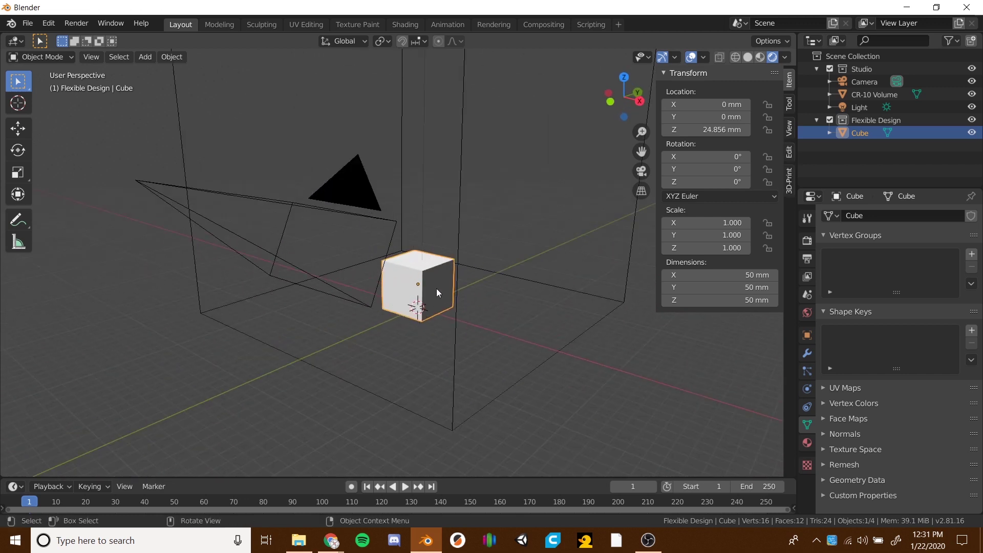
Export the cube from the 3D-Print panel as untitled-Cube.stl to the Desktop
{"action": "left_click", "coordinate": [790, 181]}
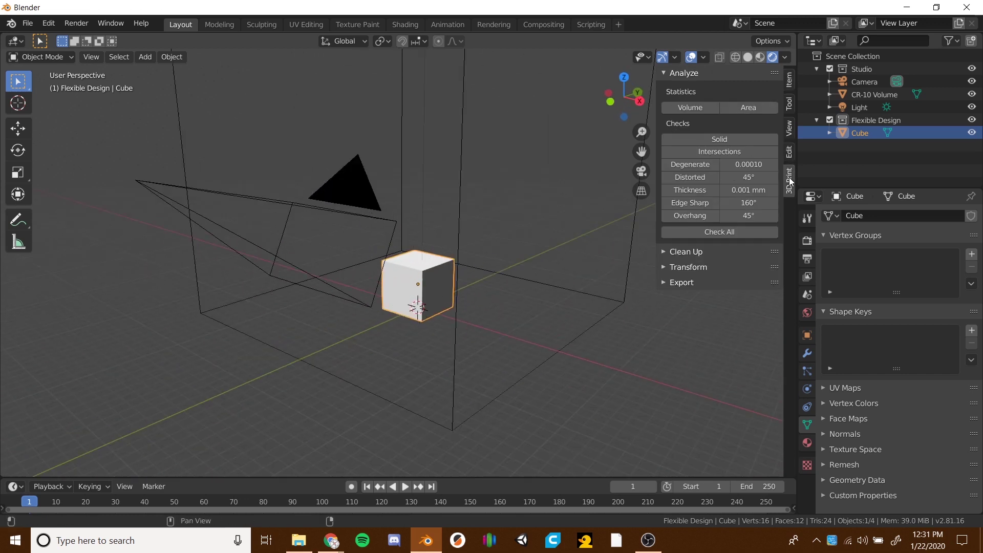
{"action": "left_click", "coordinate": [664, 281]}
{"action": "left_click", "coordinate": [773, 300]}
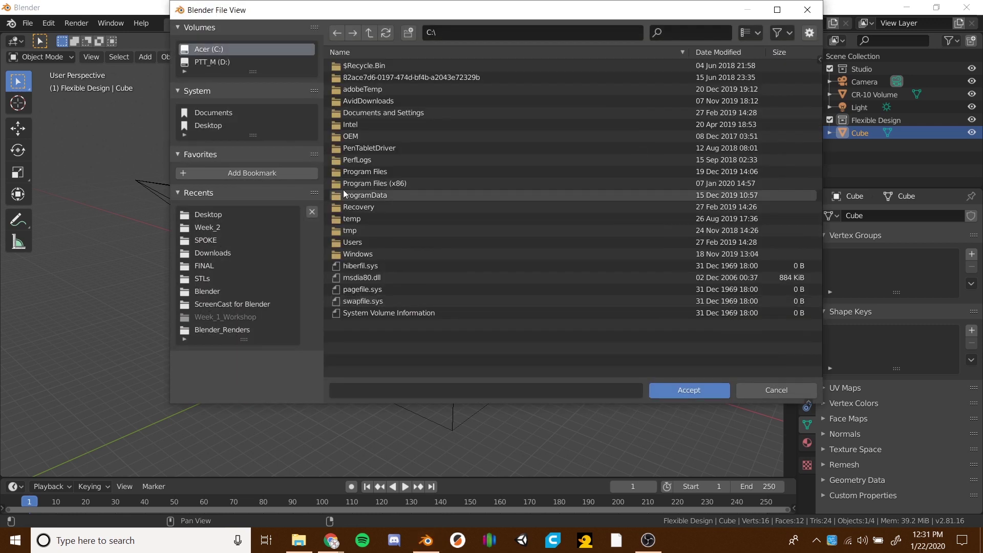
{"action": "left_click", "coordinate": [208, 215]}
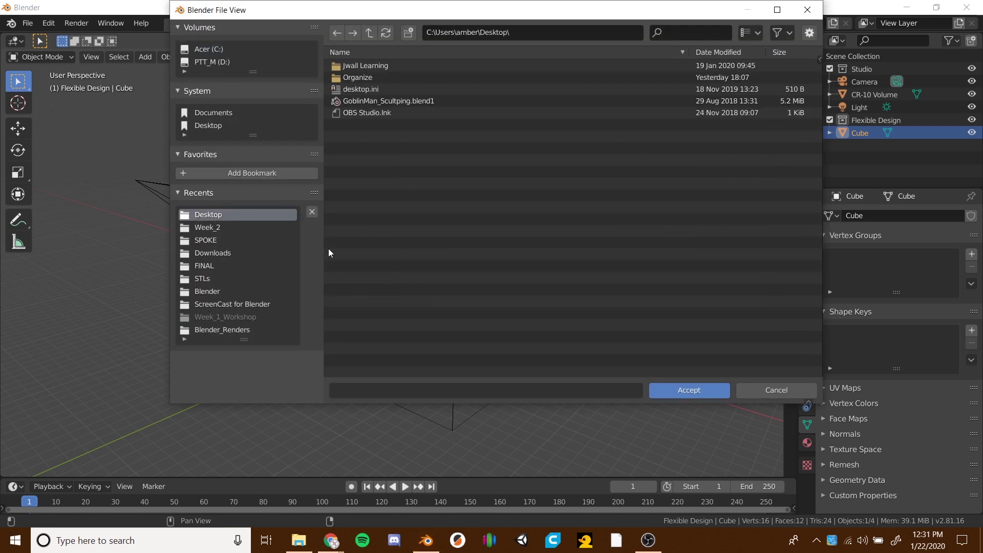
{"action": "left_click", "coordinate": [683, 390]}
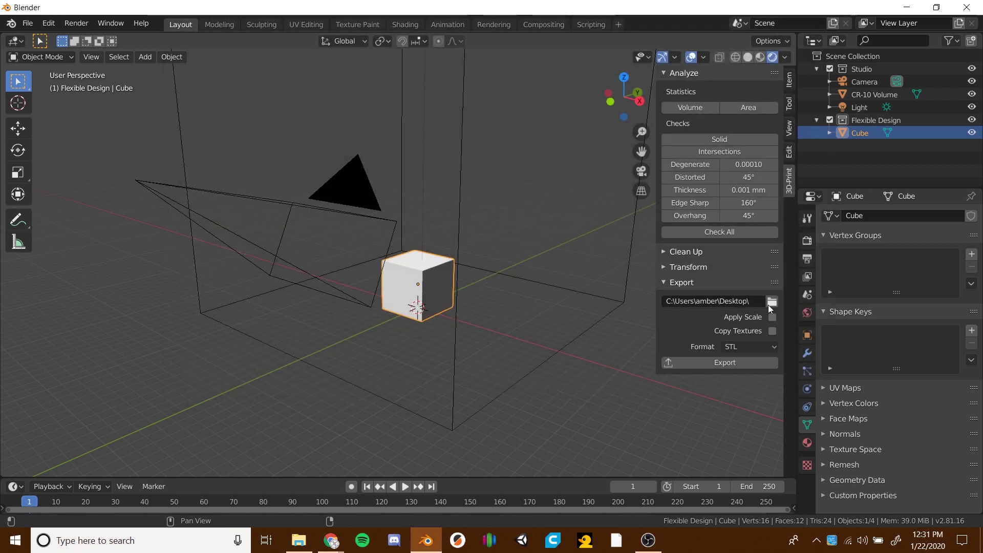
{"action": "left_click", "coordinate": [738, 359]}
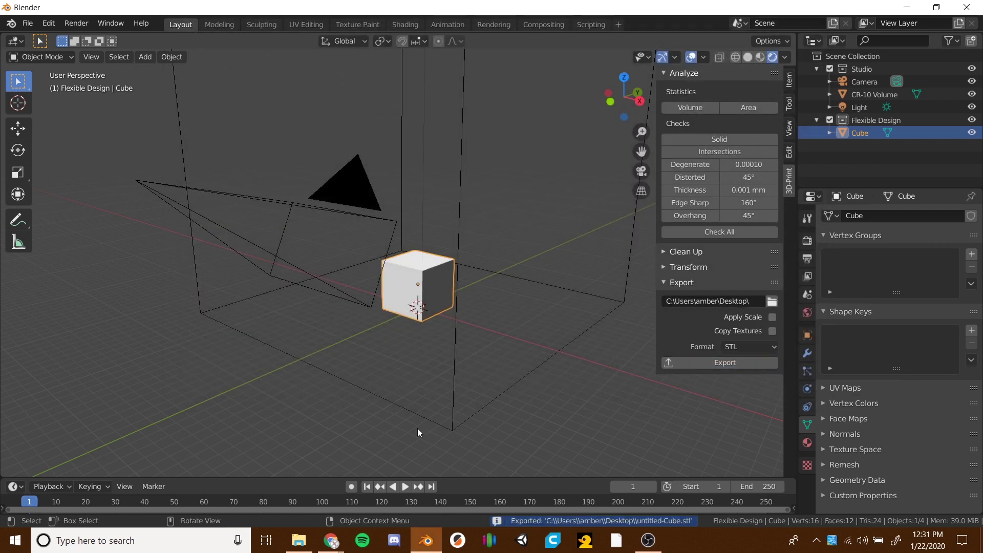
{"action": "left_click", "coordinate": [492, 541]}
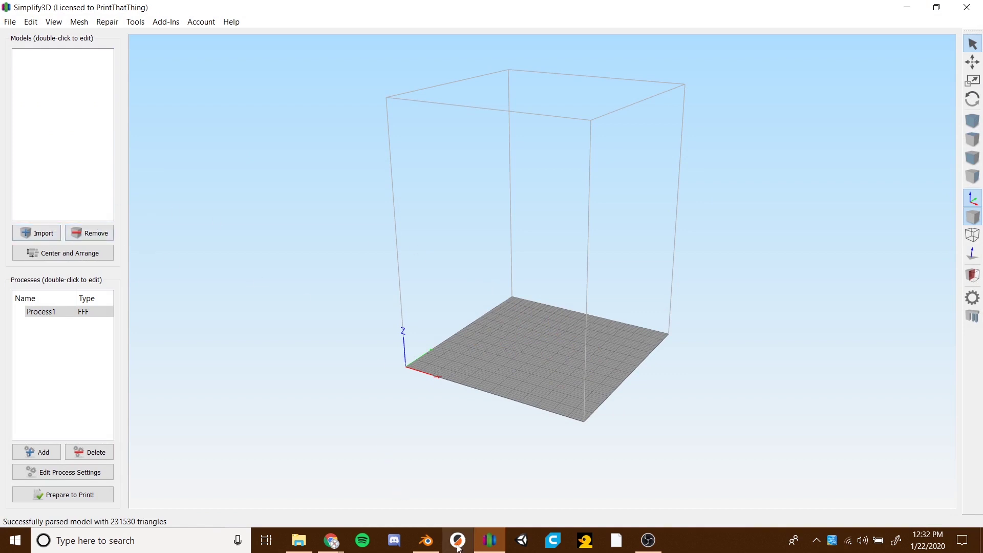
Import the untitled-Cube STL onto the Simplify3D build plate
{"action": "mouse_move", "coordinate": [490, 548]}
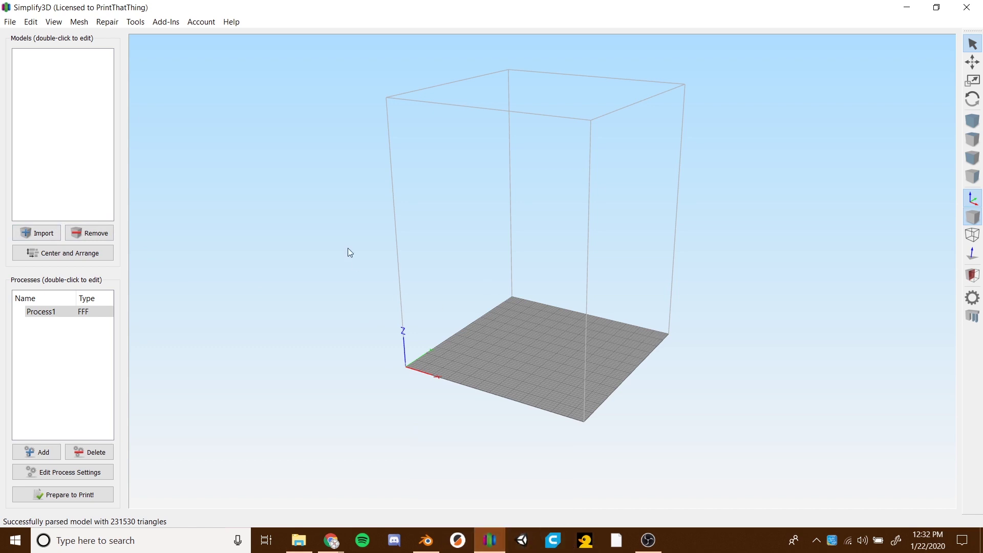
{"action": "scroll", "coordinate": [343, 239], "scroll_direction": "up", "scroll_amount": 5}
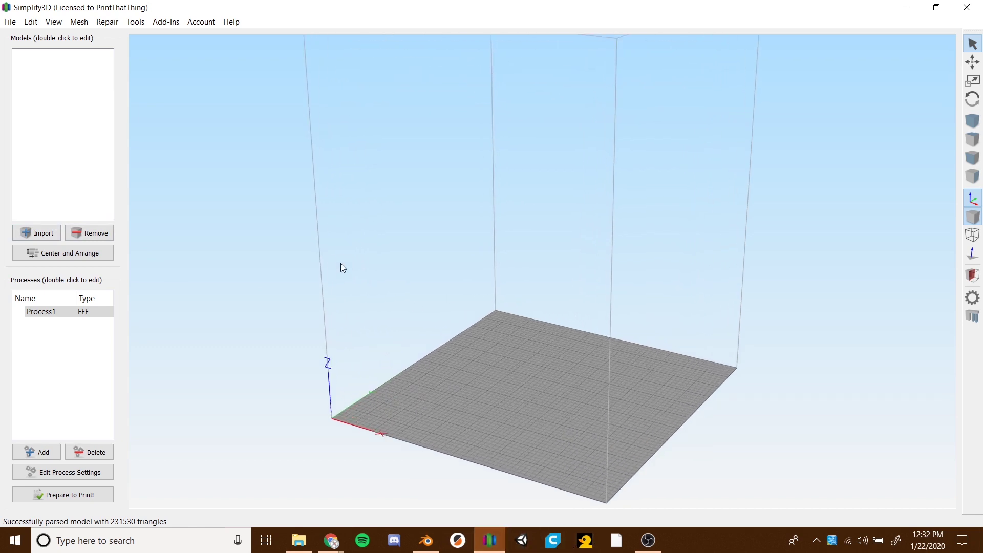
{"action": "left_click_drag", "start_coordinate": [340, 263], "coordinate": [356, 290]}
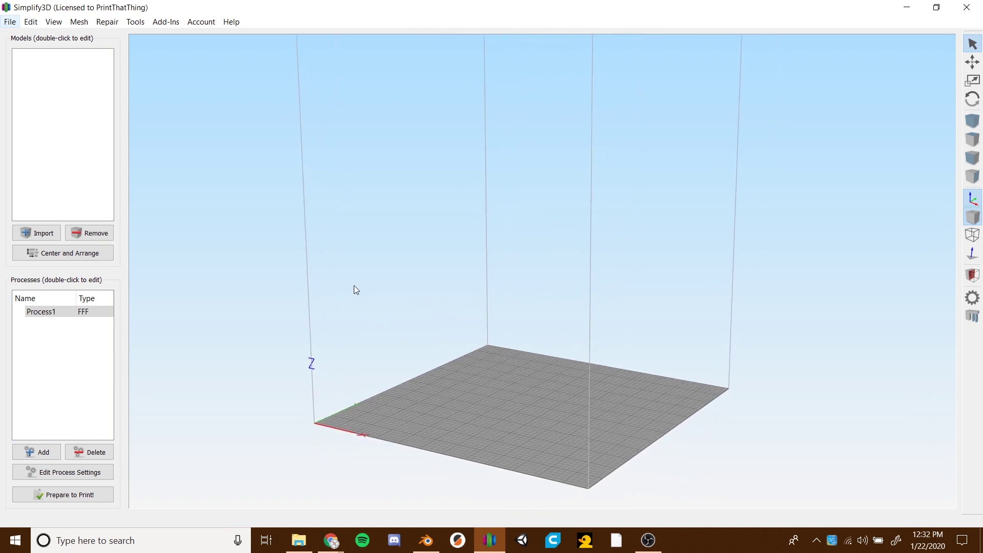
{"action": "left_click", "coordinate": [37, 233]}
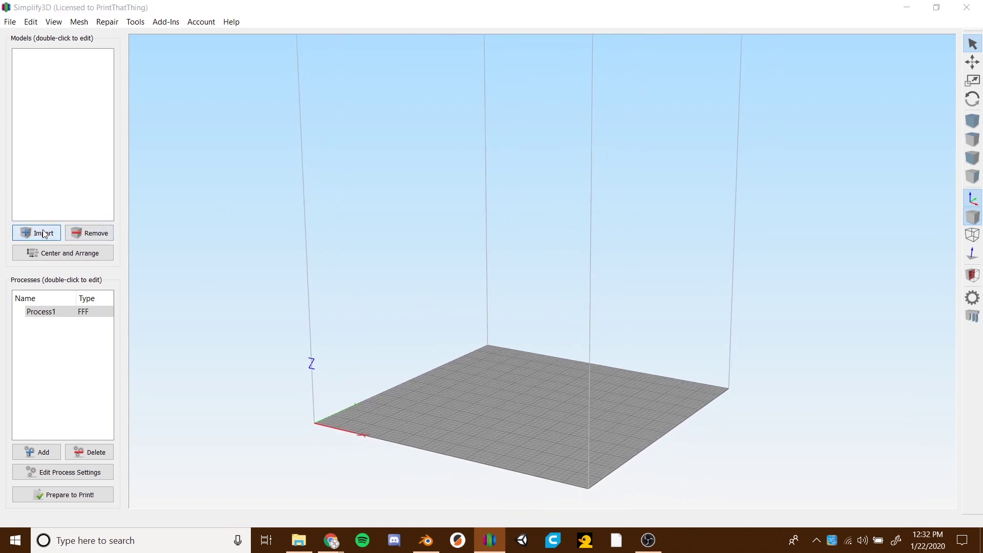
{"action": "left_click", "coordinate": [141, 133]}
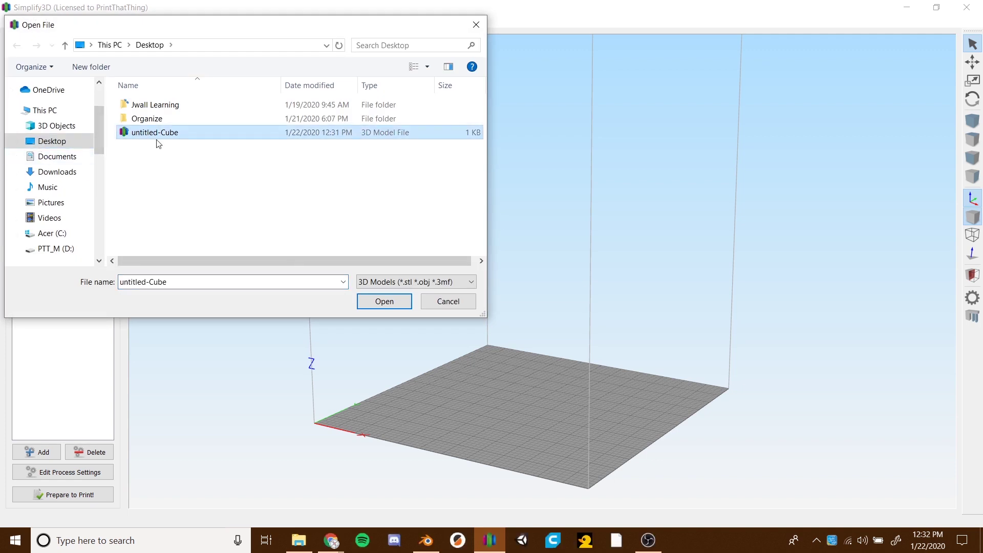
{"action": "left_click", "coordinate": [383, 302]}
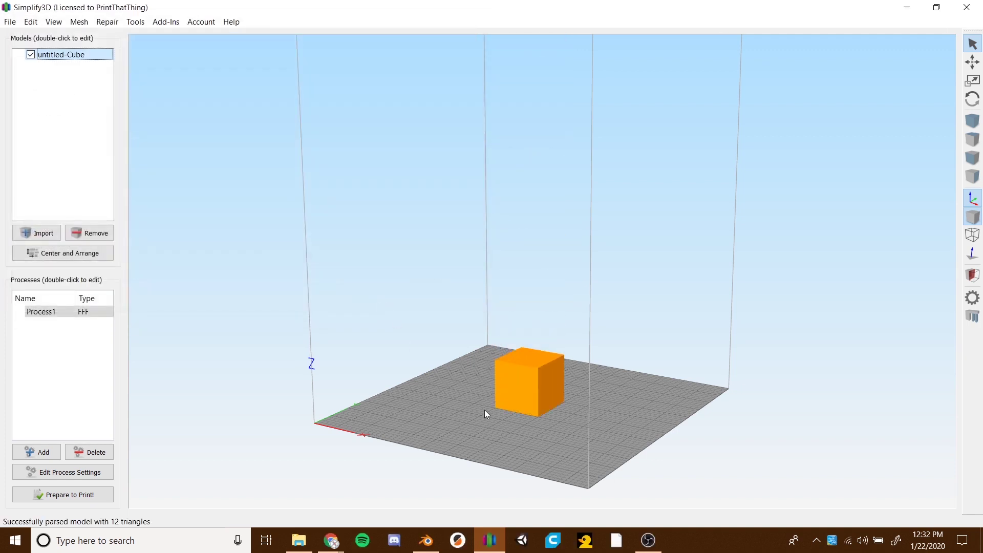
Confirm the cube's Size (mm) reads 50 on X, Y and Z, then return to Blender
{"action": "double_click", "coordinate": [521, 391]}
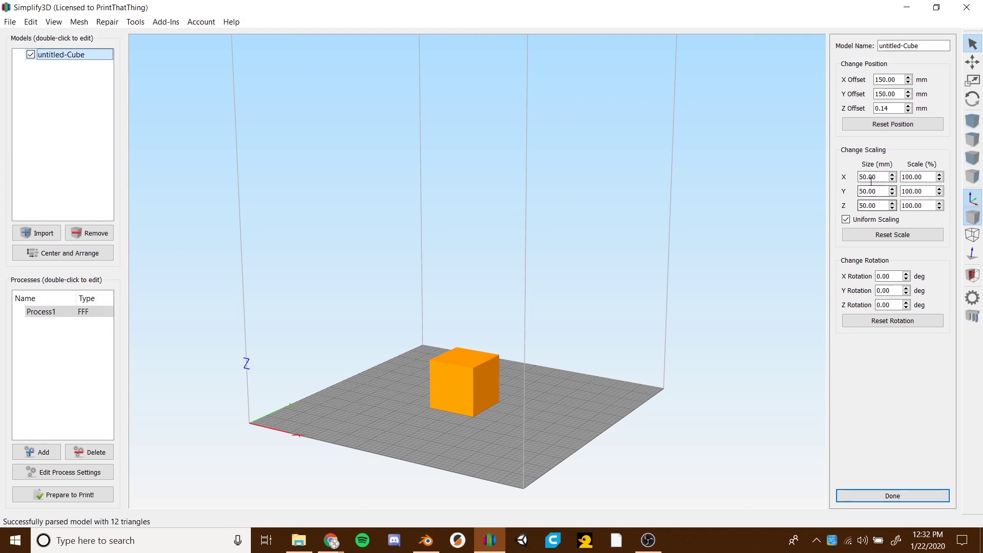
{"action": "scroll", "coordinate": [458, 399], "scroll_direction": "up", "scroll_amount": 3}
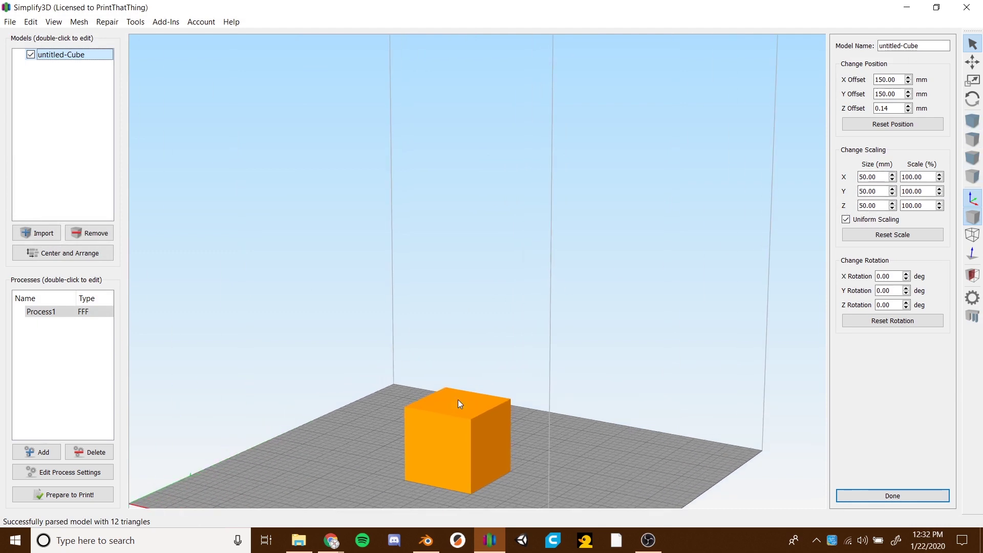
{"action": "right_click_drag", "start_coordinate": [458, 400], "coordinate": [444, 274]}
{"action": "left_click_drag", "start_coordinate": [443, 274], "coordinate": [483, 332]}
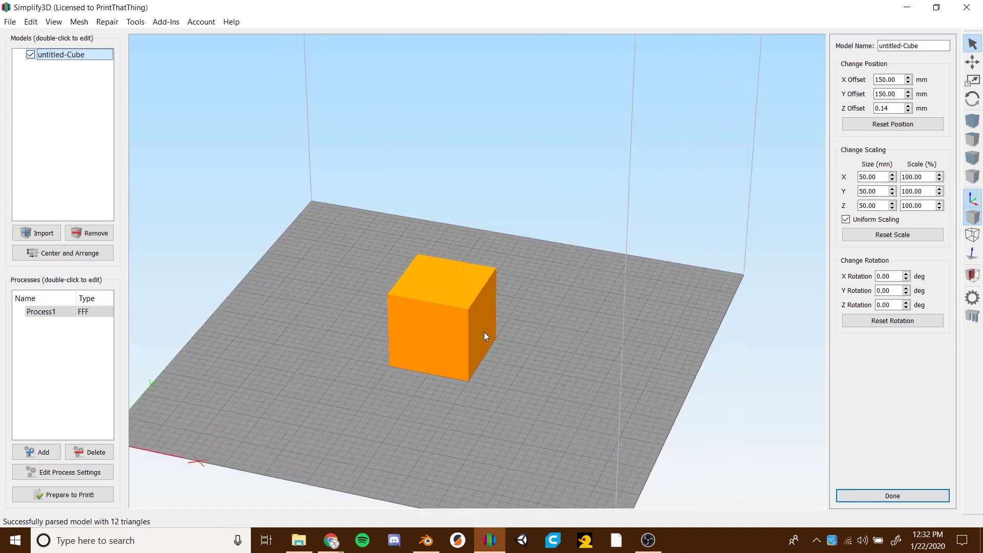
{"action": "scroll", "coordinate": [484, 331], "scroll_direction": "up", "scroll_amount": 2}
{"action": "right_click_drag", "start_coordinate": [483, 331], "coordinate": [546, 241]}
{"action": "scroll", "coordinate": [545, 246], "scroll_direction": "up", "scroll_amount": 3}
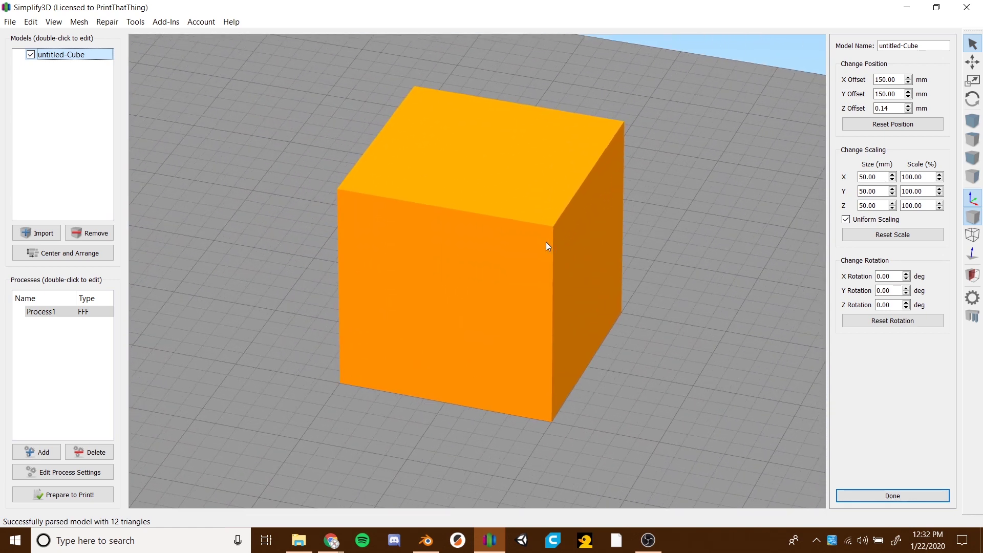
{"action": "scroll", "coordinate": [546, 245], "scroll_direction": "down", "scroll_amount": 1}
{"action": "left_click_drag", "start_coordinate": [545, 242], "coordinate": [525, 197]}
{"action": "key", "text": "alt+Tab"}
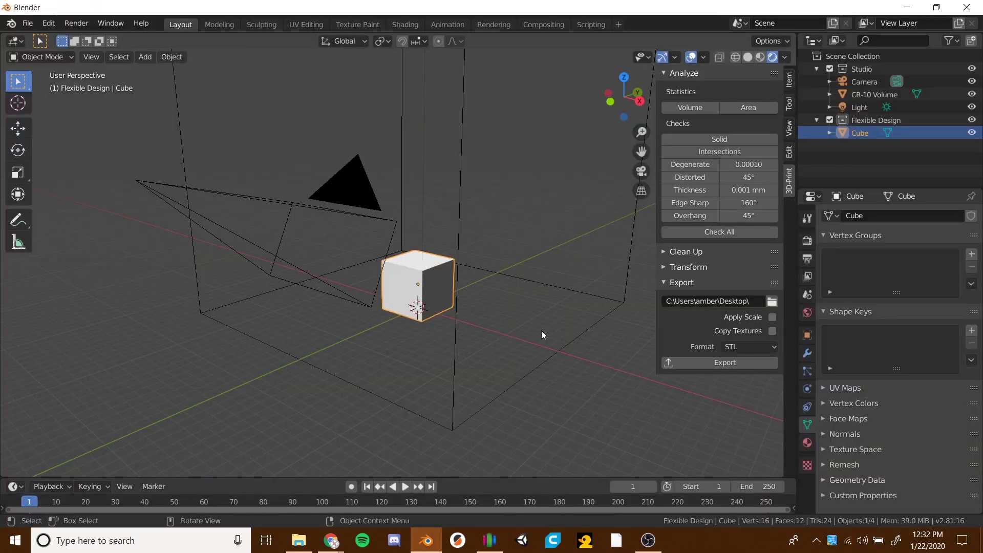